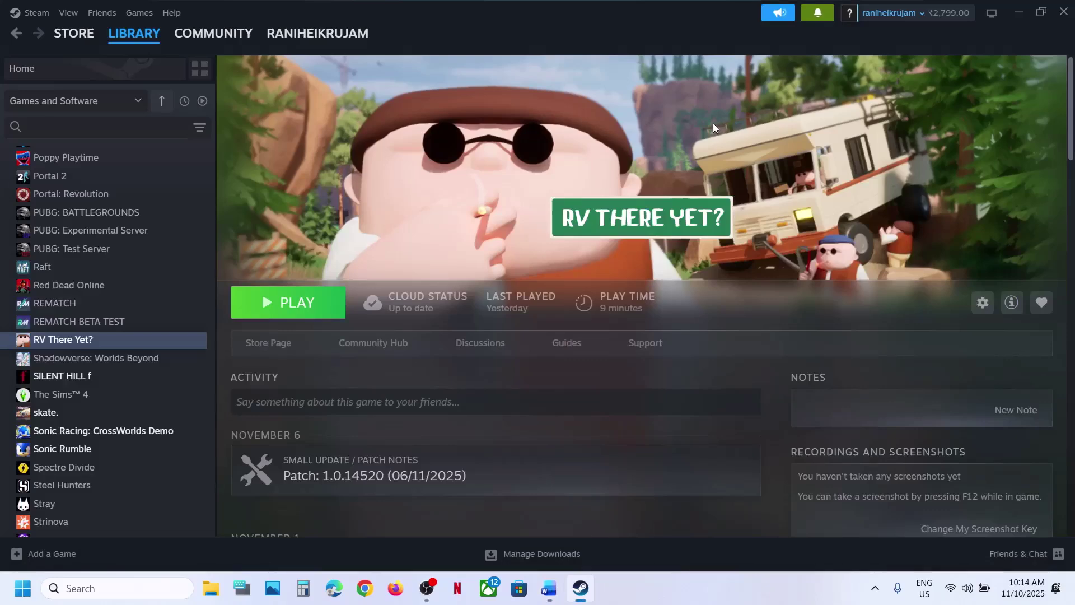
Turn on automatic time zone and automatic time in the Windows date and time settings, and sync the clock
right_click(1019, 598)
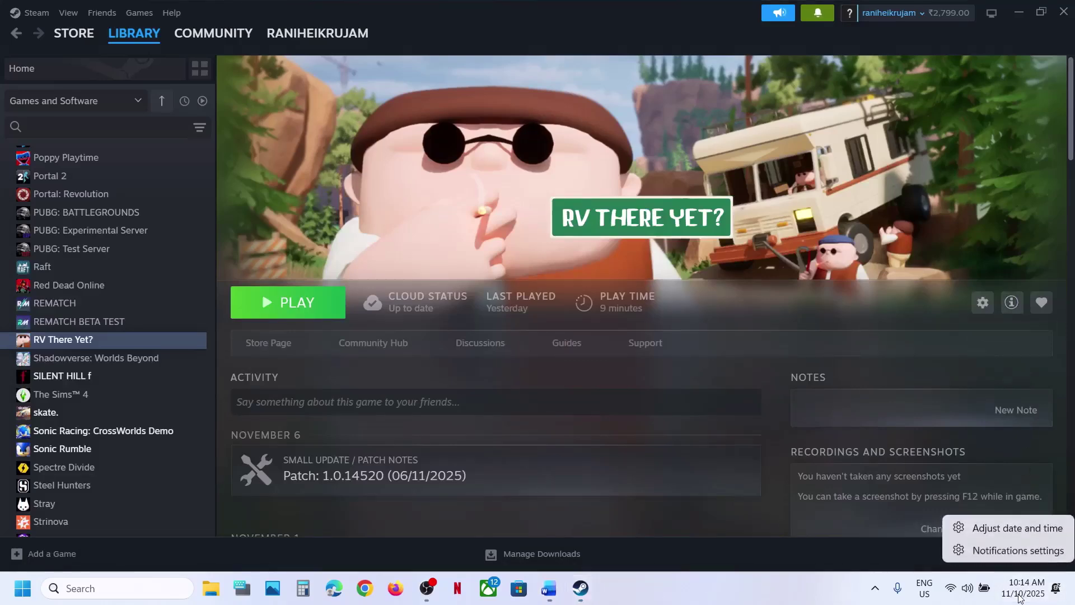
click(1002, 528)
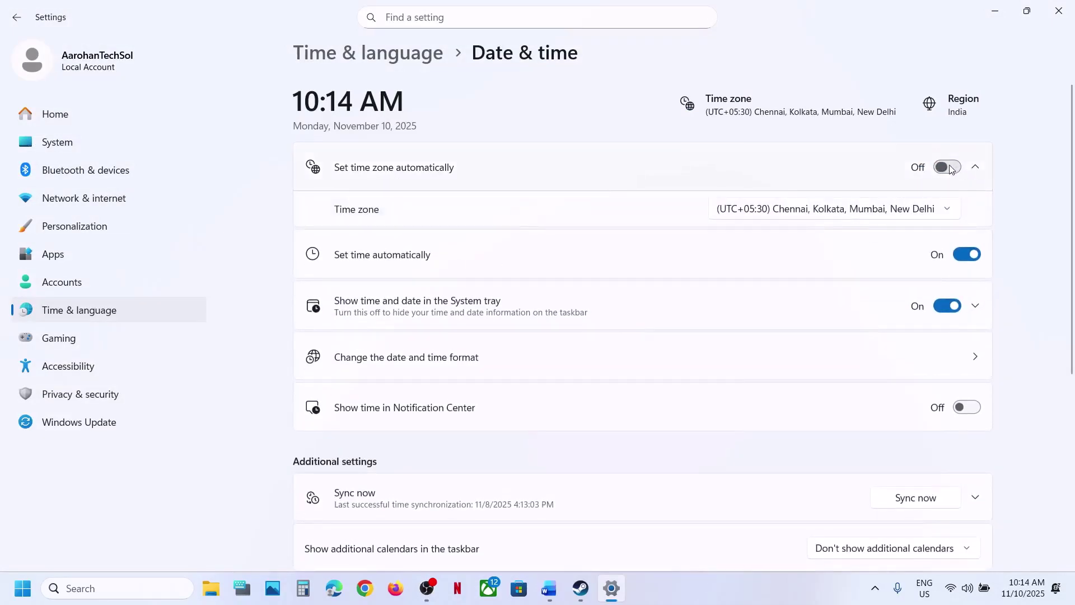
click(950, 168)
click(969, 220)
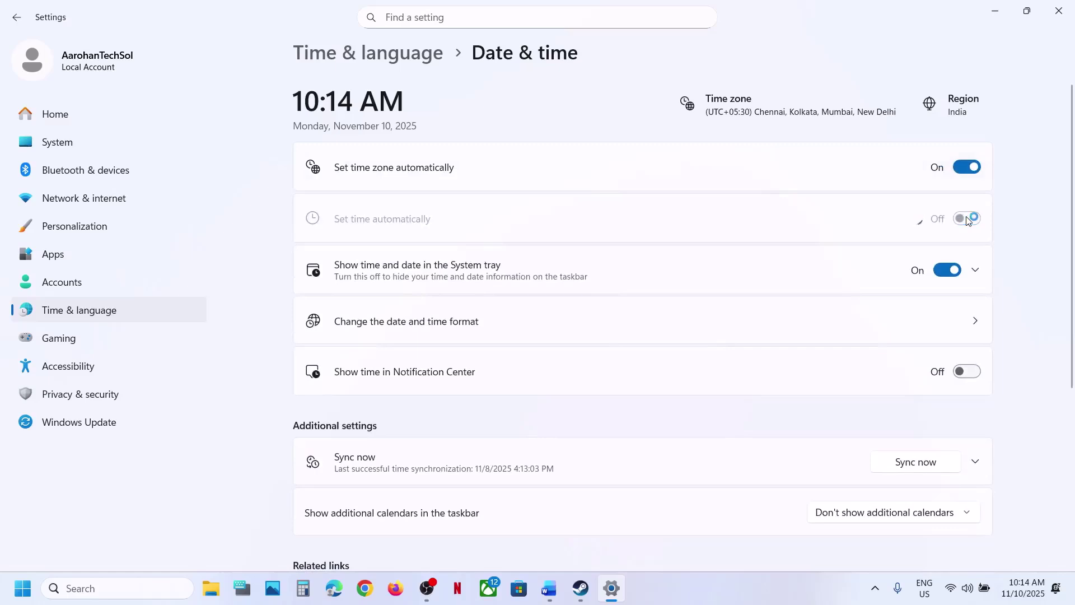
click(958, 222)
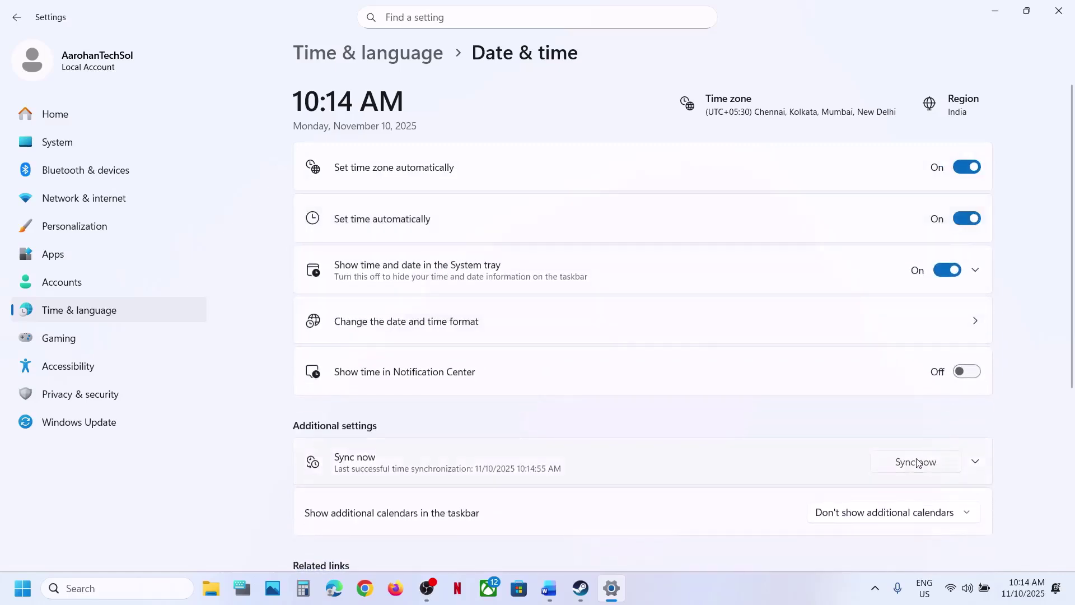
scroll(726, 451, down, 1)
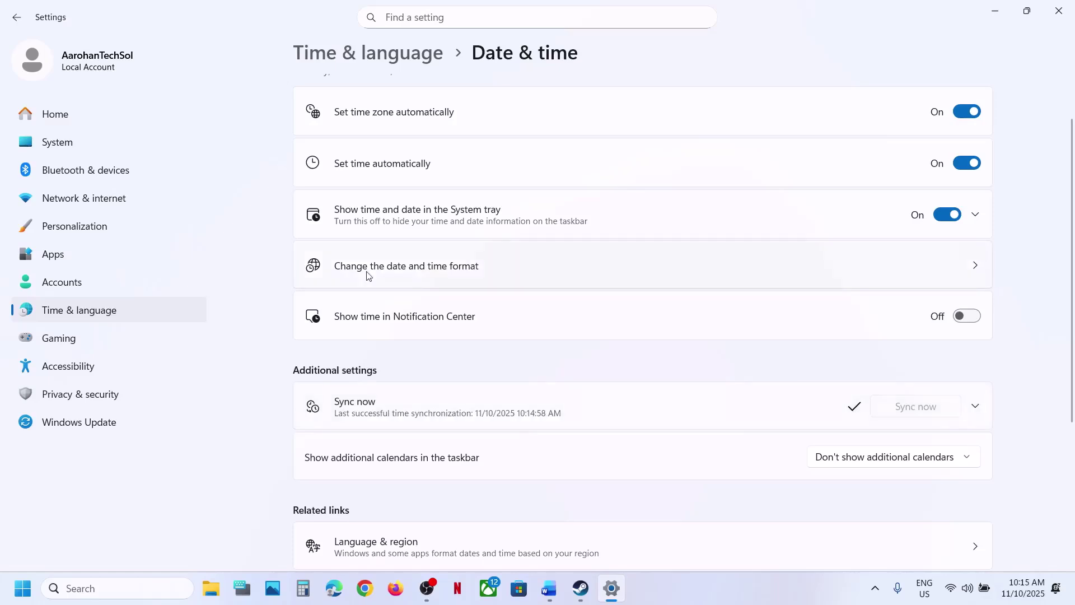
Check the country or region setting under Language & region and close Settings
click(126, 311)
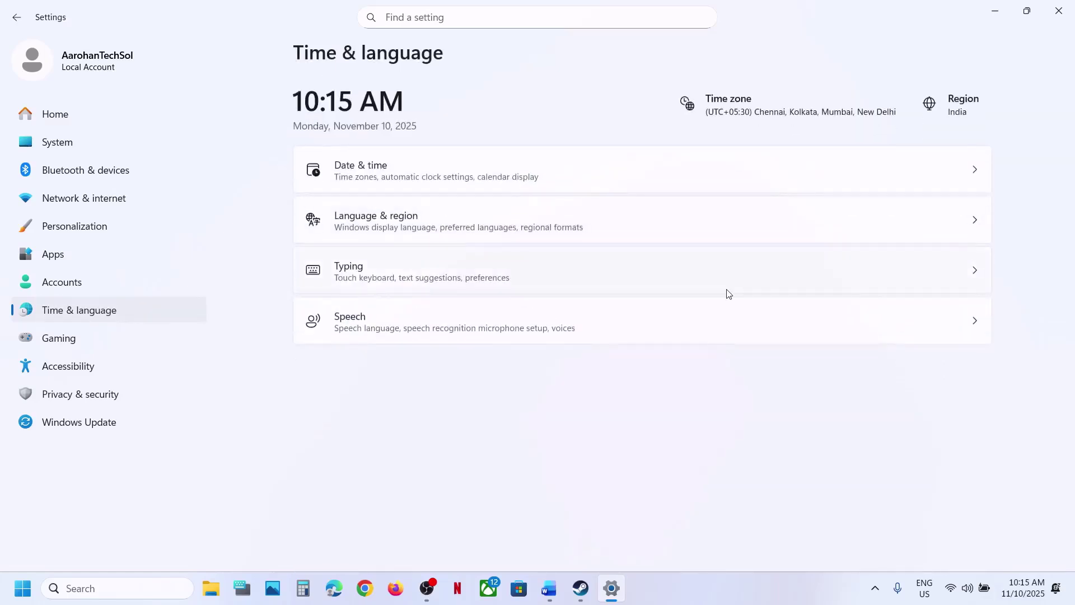
click(439, 227)
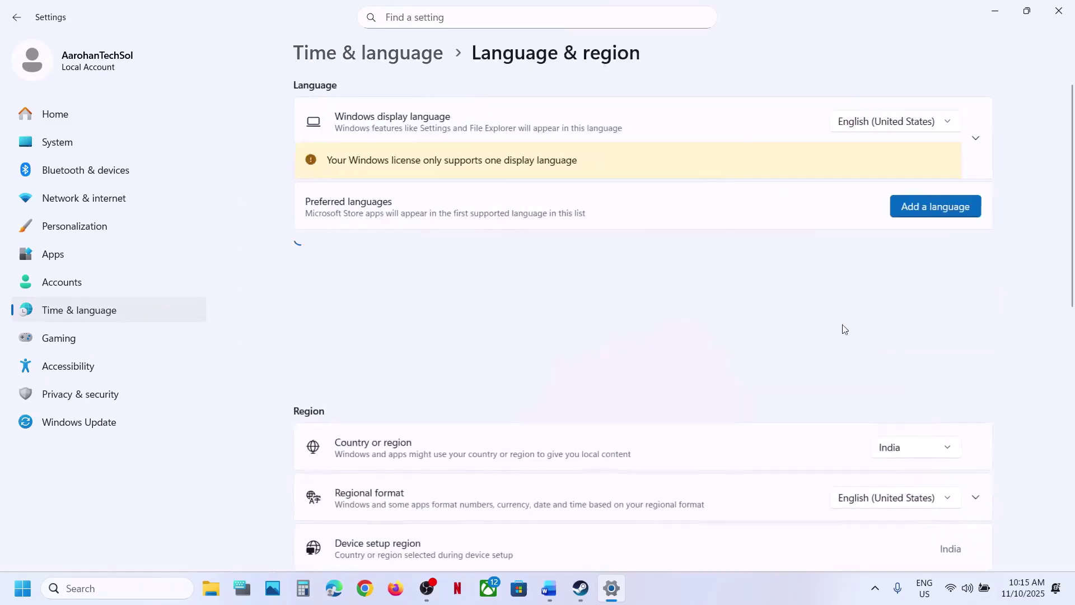
click(888, 451)
click(902, 450)
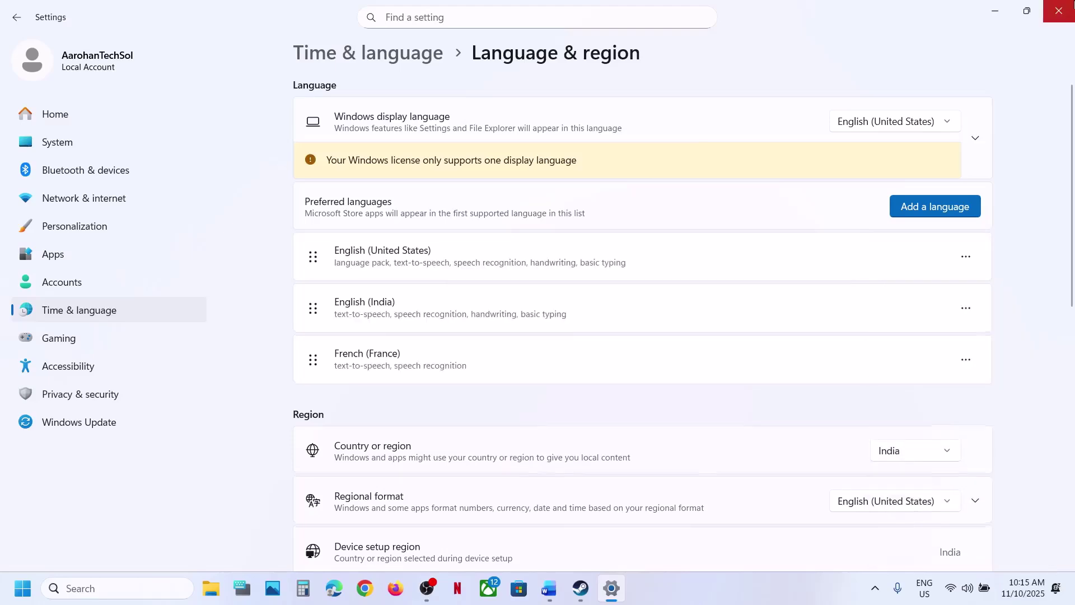
click(1059, 11)
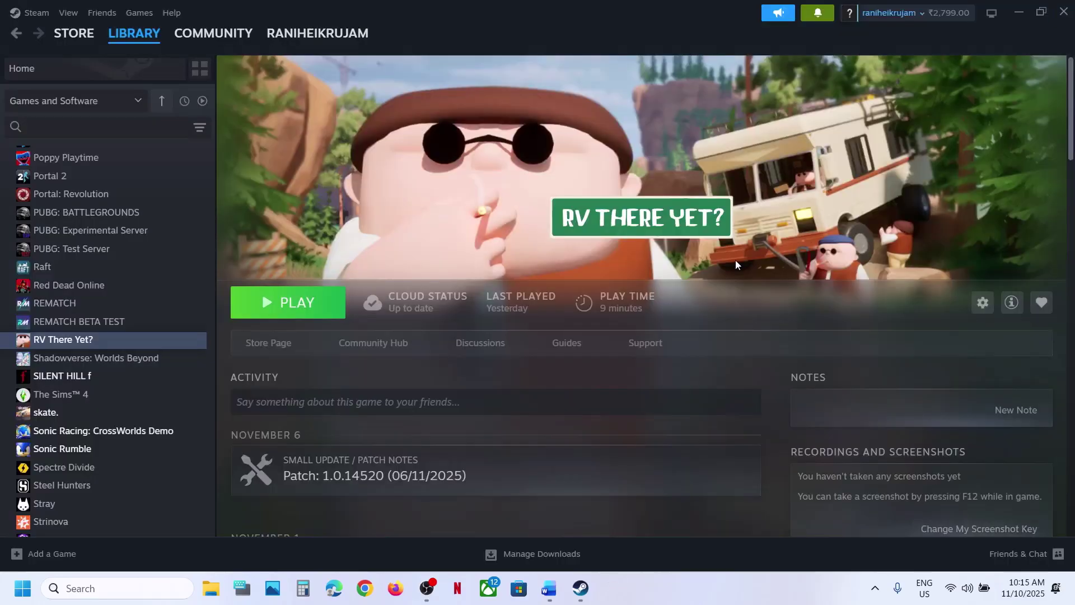
Consult Step 2 in the Word guide and switch the PC's Wi-Fi connection to the G_801-4G network
click(548, 588)
scroll(533, 438, down, 5)
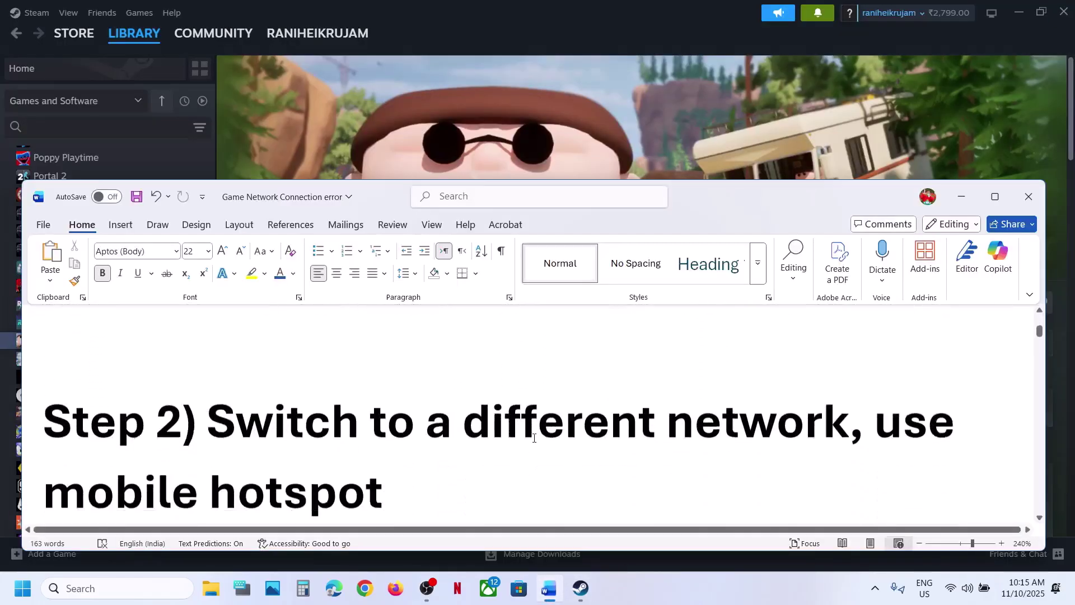
click(612, 97)
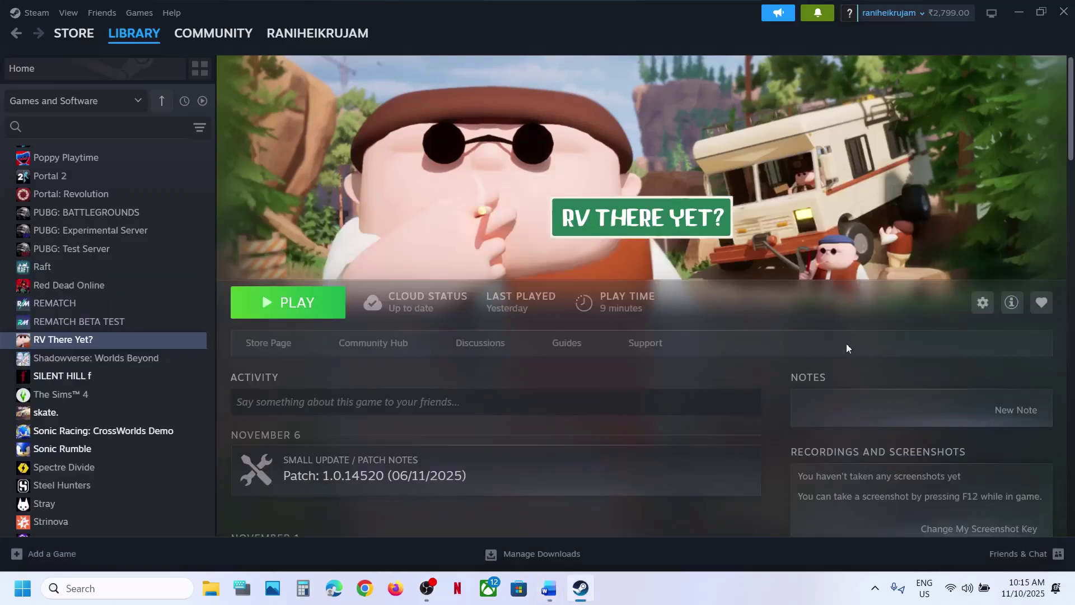
click(959, 598)
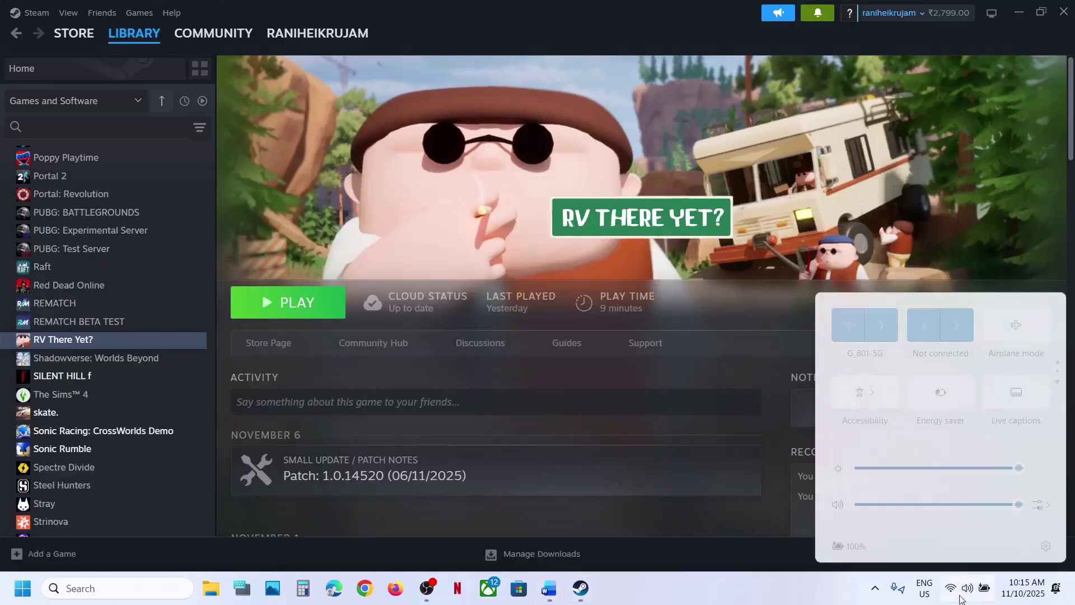
click(880, 326)
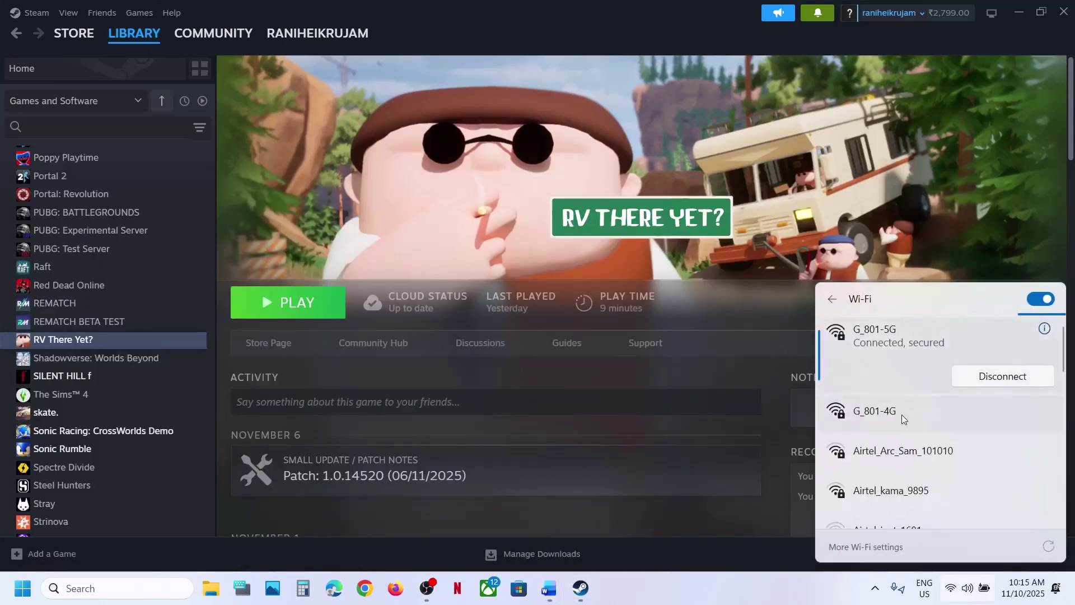
click(901, 414)
click(977, 439)
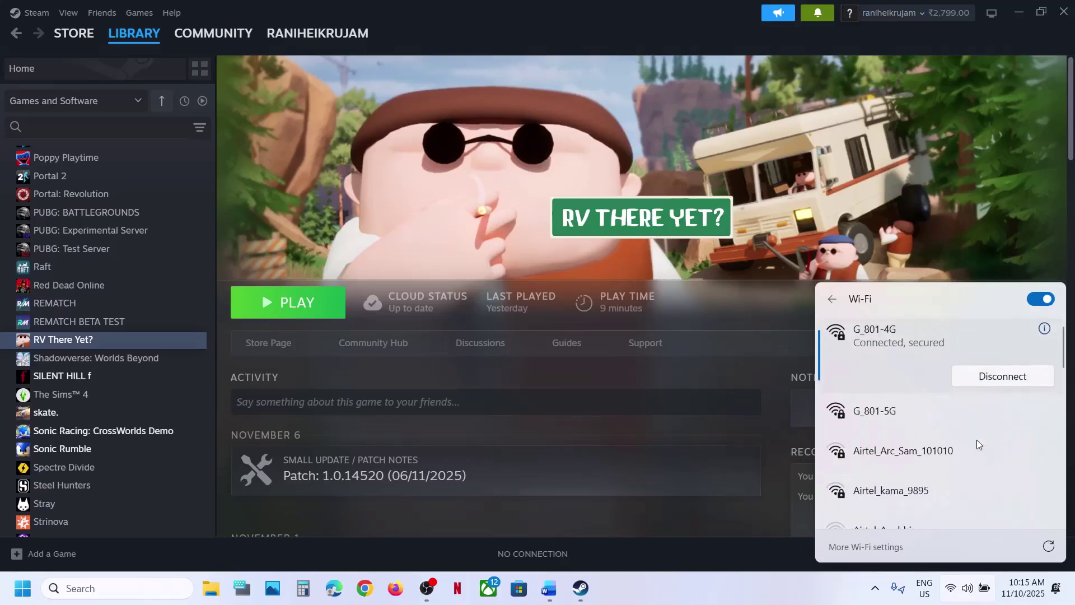
click(722, 235)
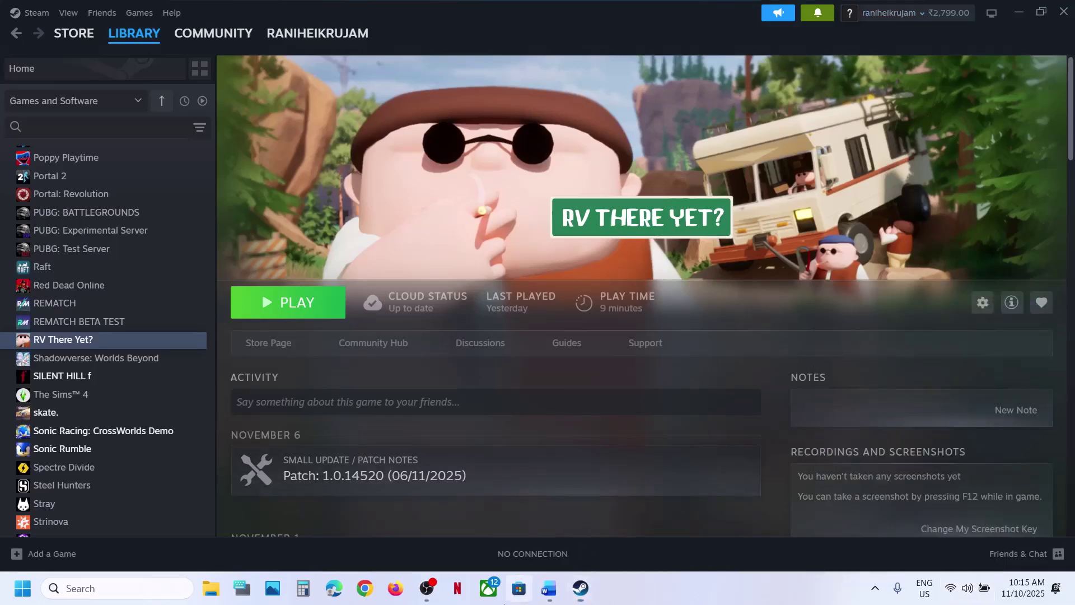
Switch to the Word guide and highlight "mobile hotspot" in Step 2
click(519, 588)
click(542, 594)
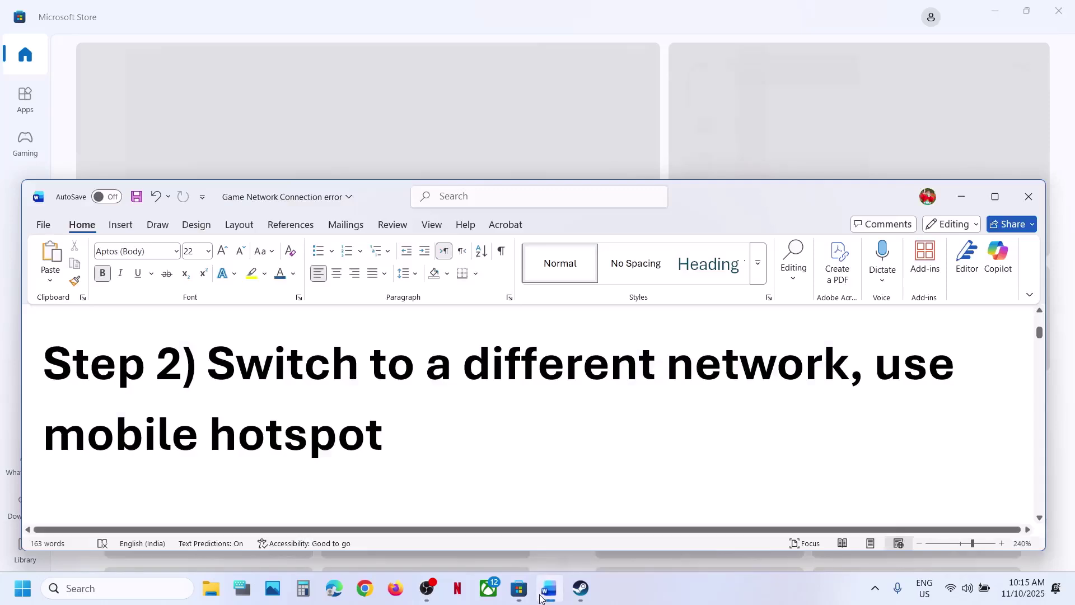
drag(76, 446, 44, 445)
click(409, 446)
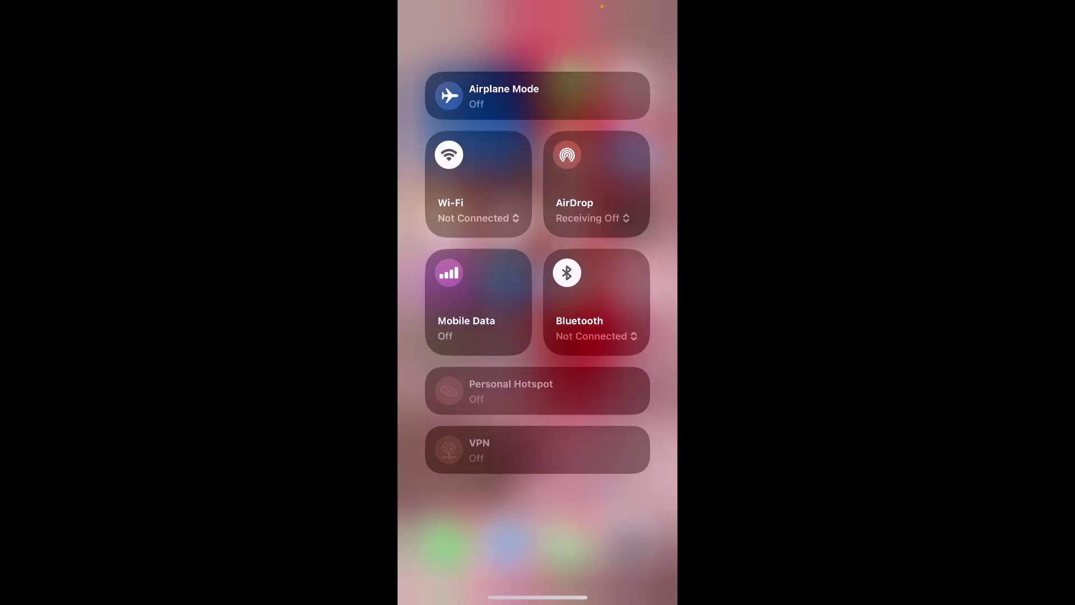
Turn on Mobile Data and Personal Hotspot on the phone
click(448, 273)
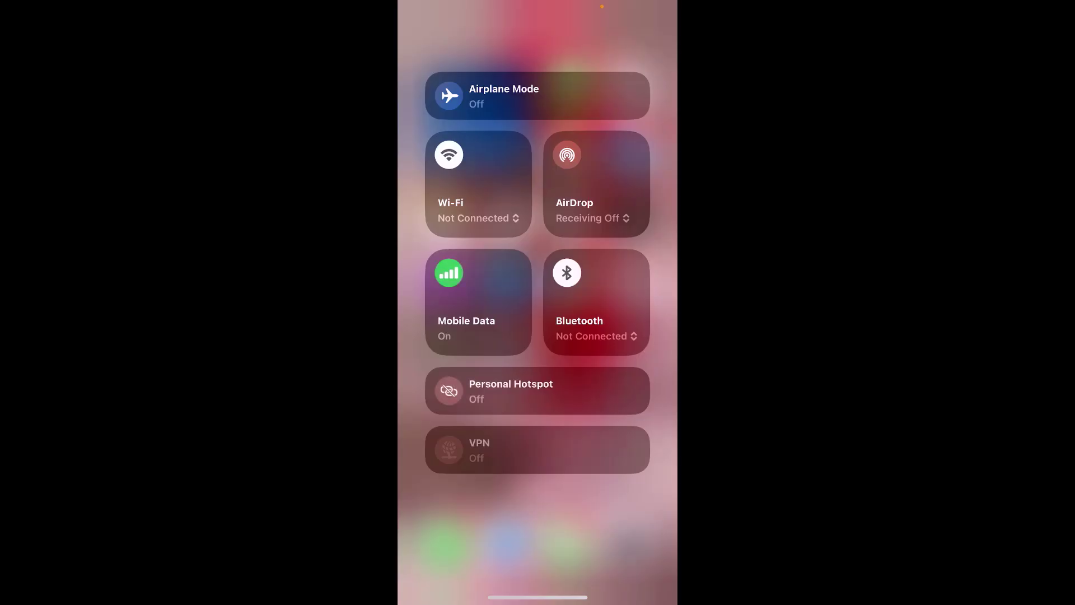
click(449, 391)
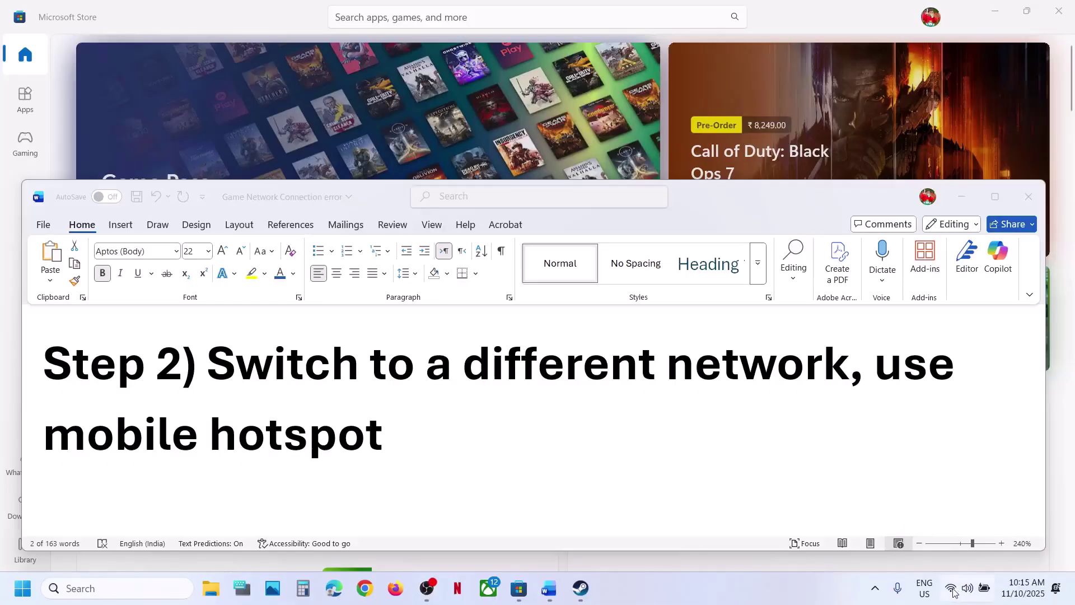
Look through the PC's available Wi-Fi networks for the phone's hotspot and return to the Word guide
click(952, 589)
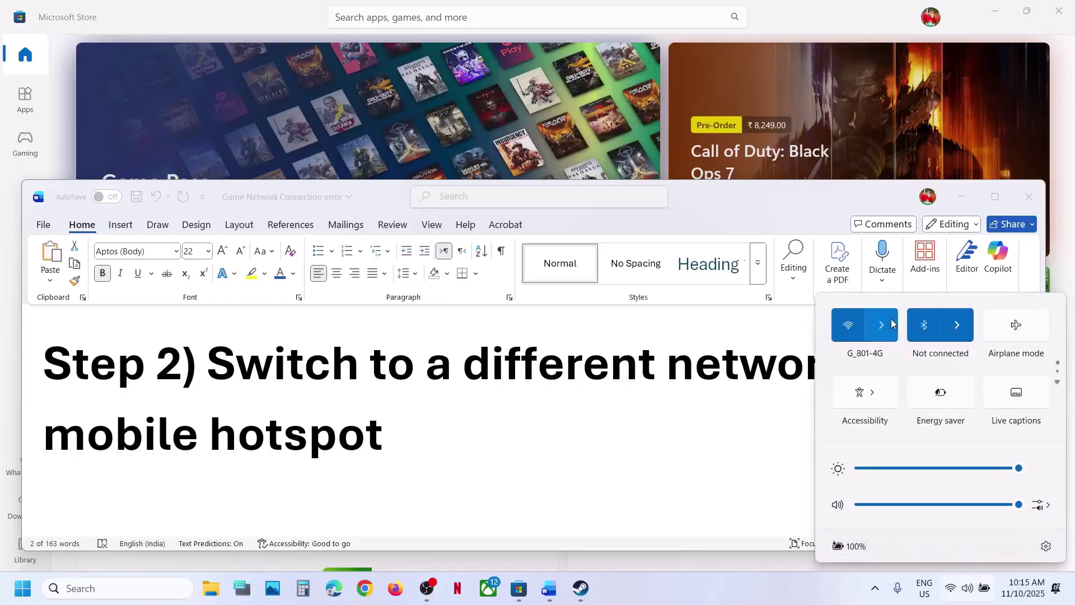
click(893, 324)
scroll(900, 413, down, 4)
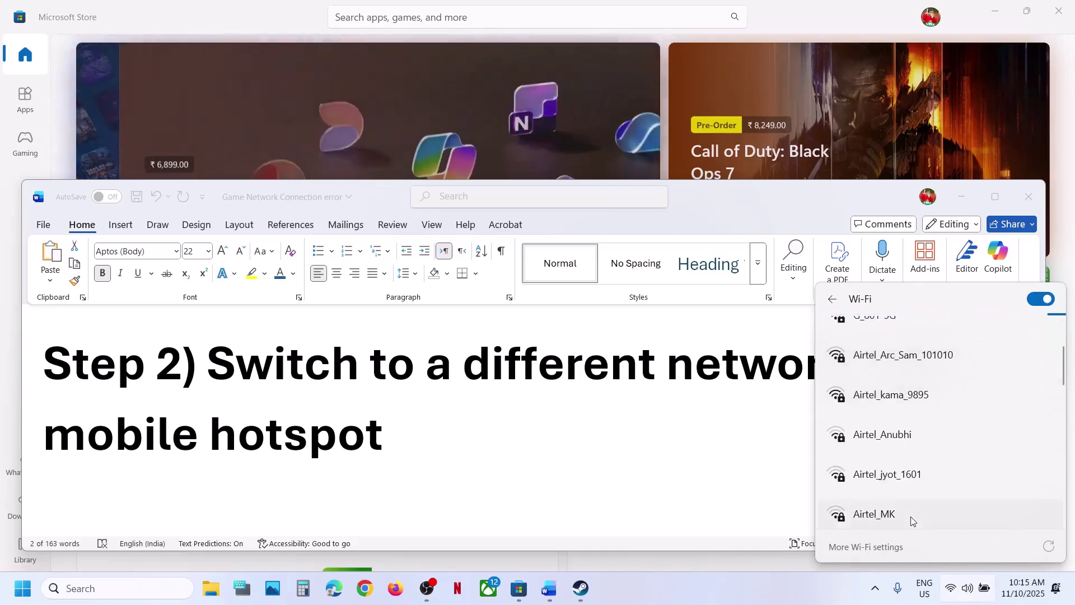
scroll(900, 418, up, 4)
click(556, 418)
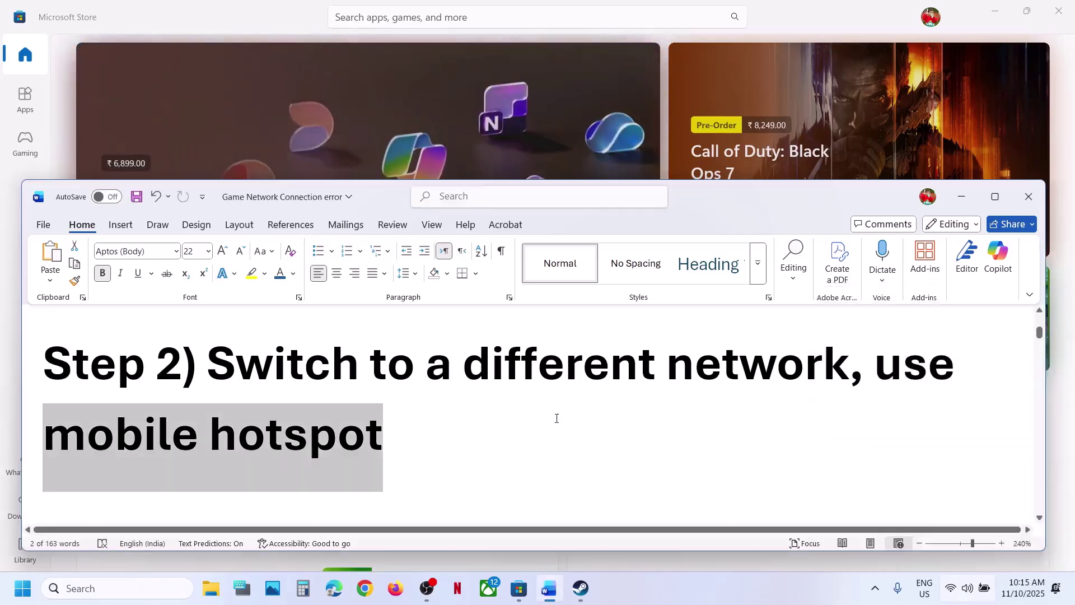
Maximize the Word guide at Step 3 and open Command Prompt as administrator
scroll(464, 450, down, 5)
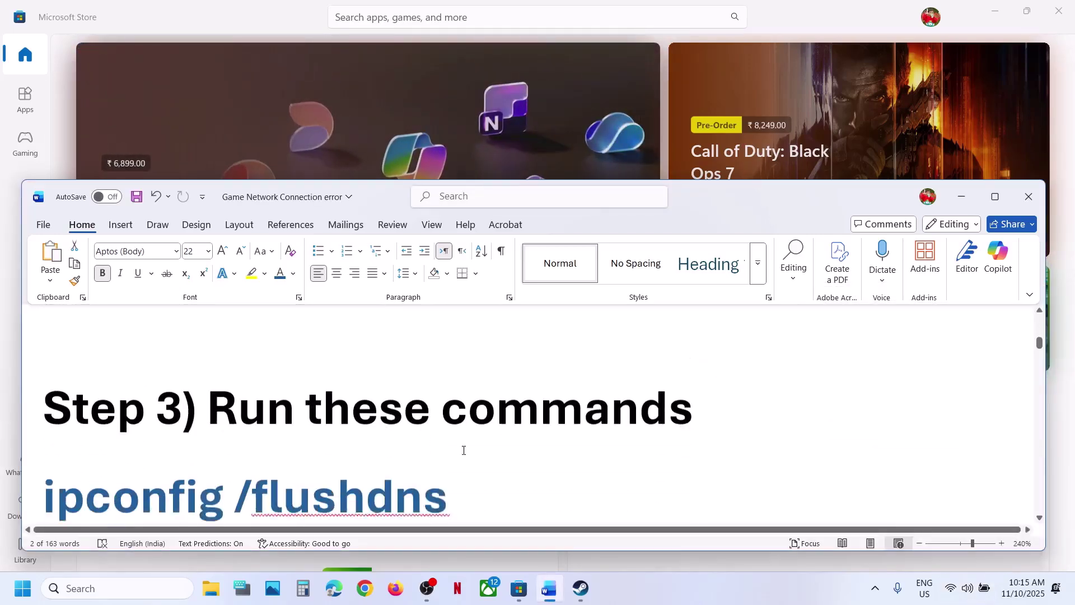
click(995, 197)
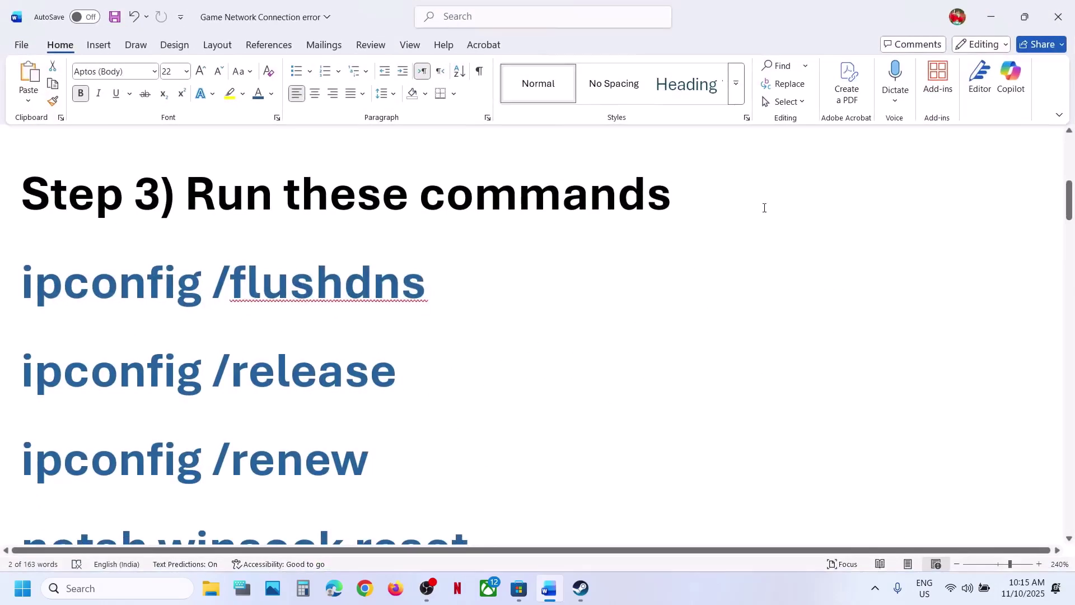
click(90, 588)
text(cmd)
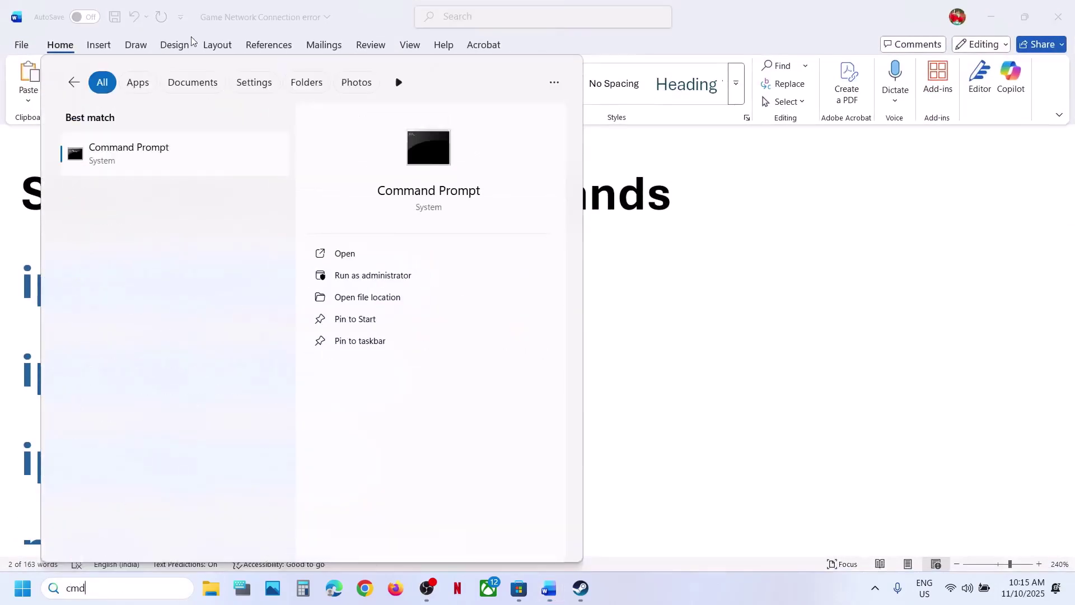
right_click(119, 156)
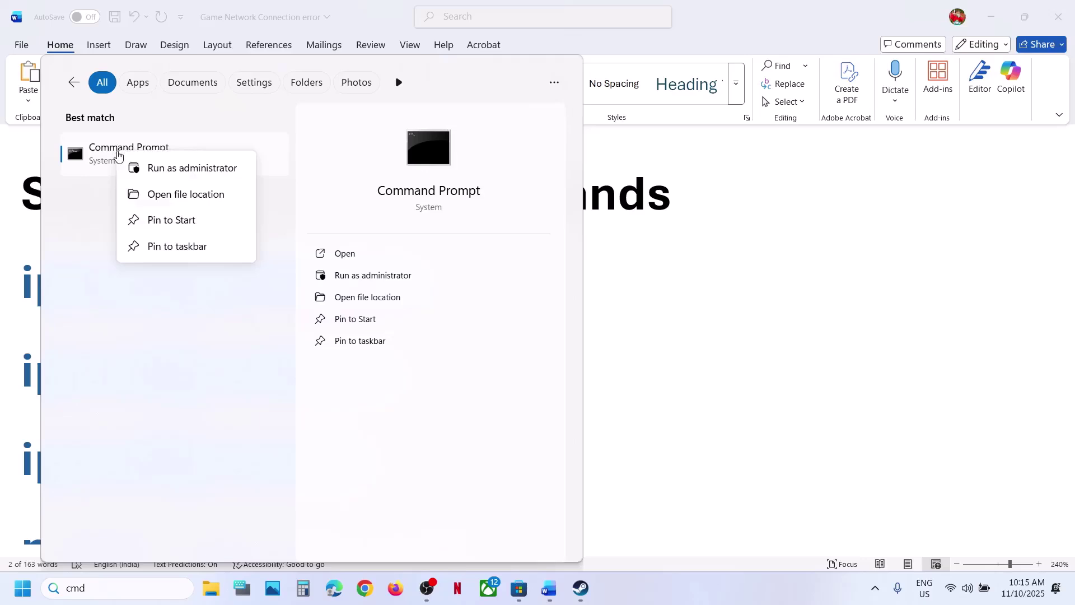
click(179, 170)
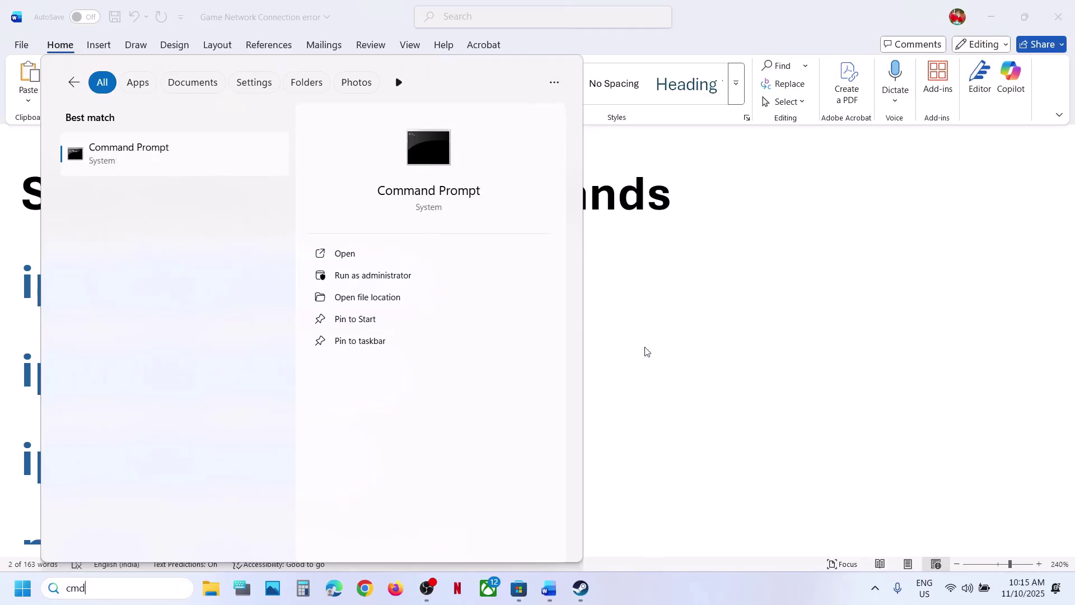
click(496, 404)
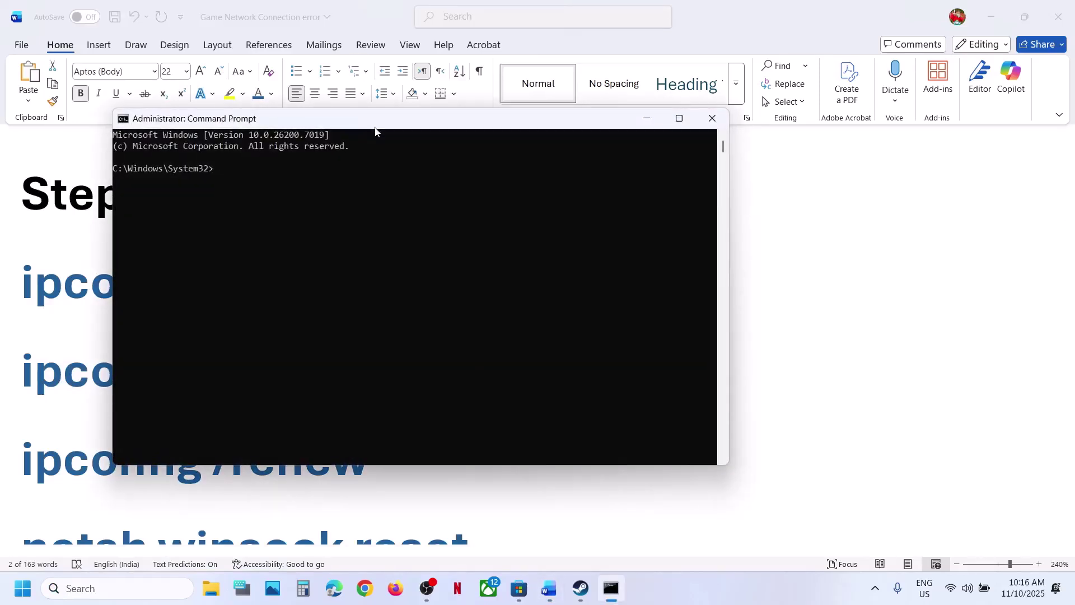
Copy ipconfig /flushdns from the Word guide and run it in the administrator Command Prompt
drag(376, 131, 633, 166)
click(307, 280)
triple_click(308, 280)
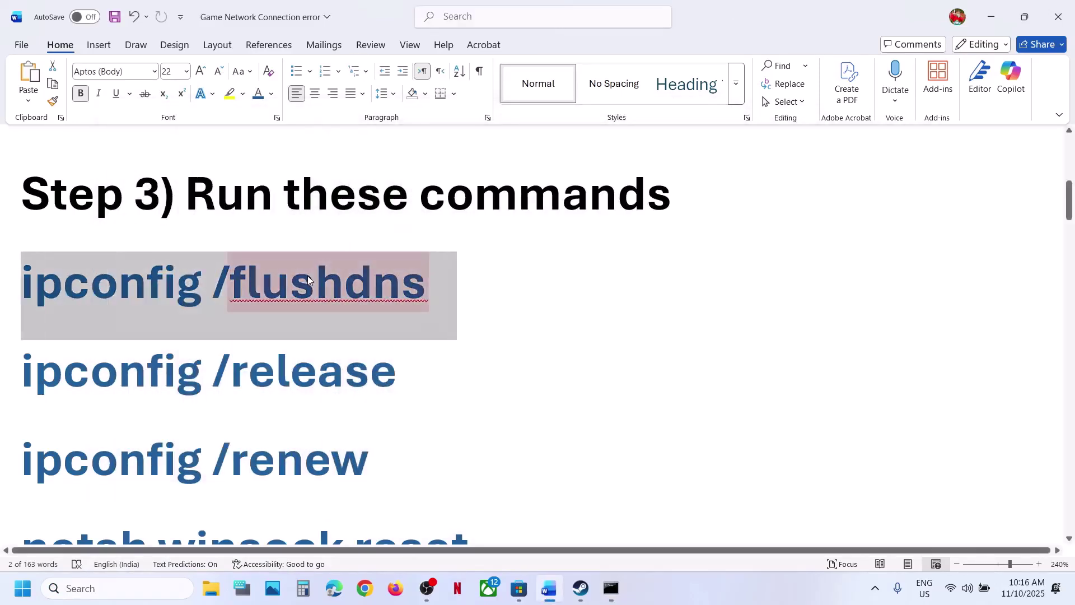
key(ctrl+c)
key(alt+Tab)
click(509, 278)
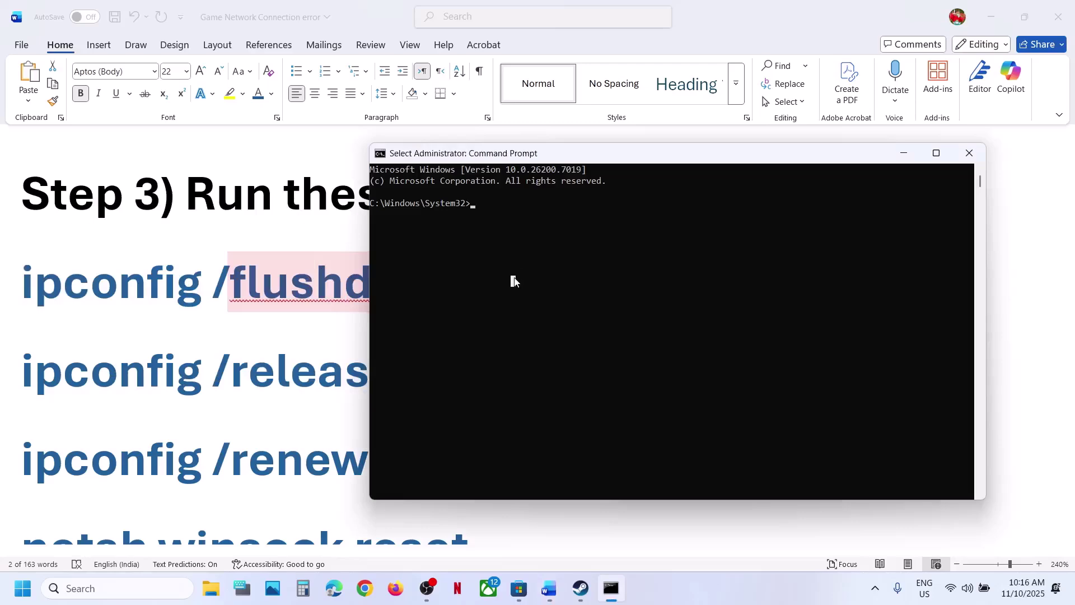
right_click(514, 277)
key(Return)
Copy ipconfig /release from the Word guide and run it in Command Prompt
key(alt+Tab)
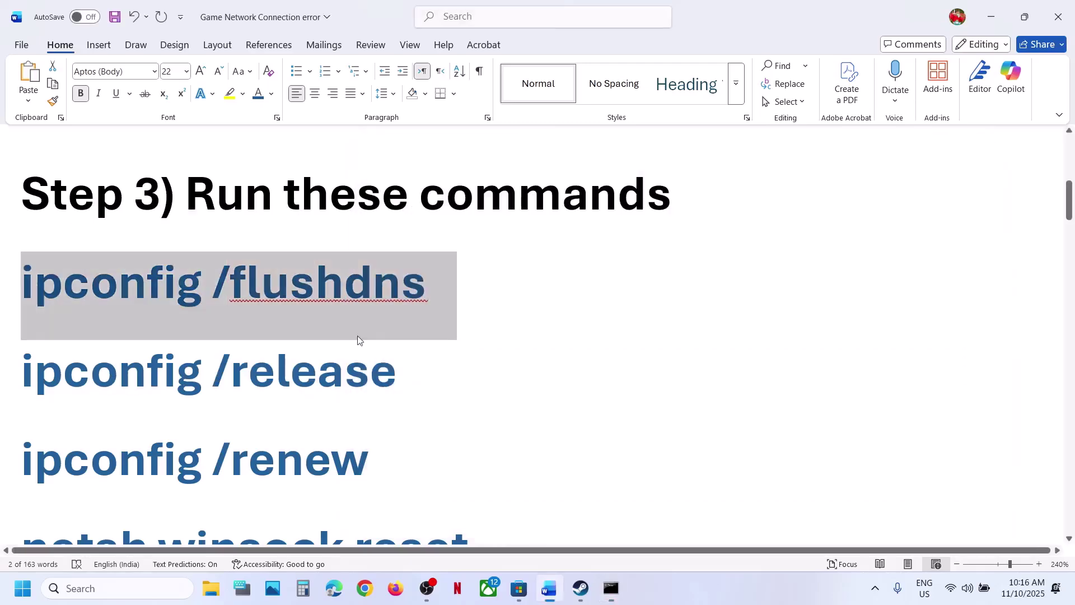
triple_click(311, 363)
key(ctrl+c)
key(alt+Tab)
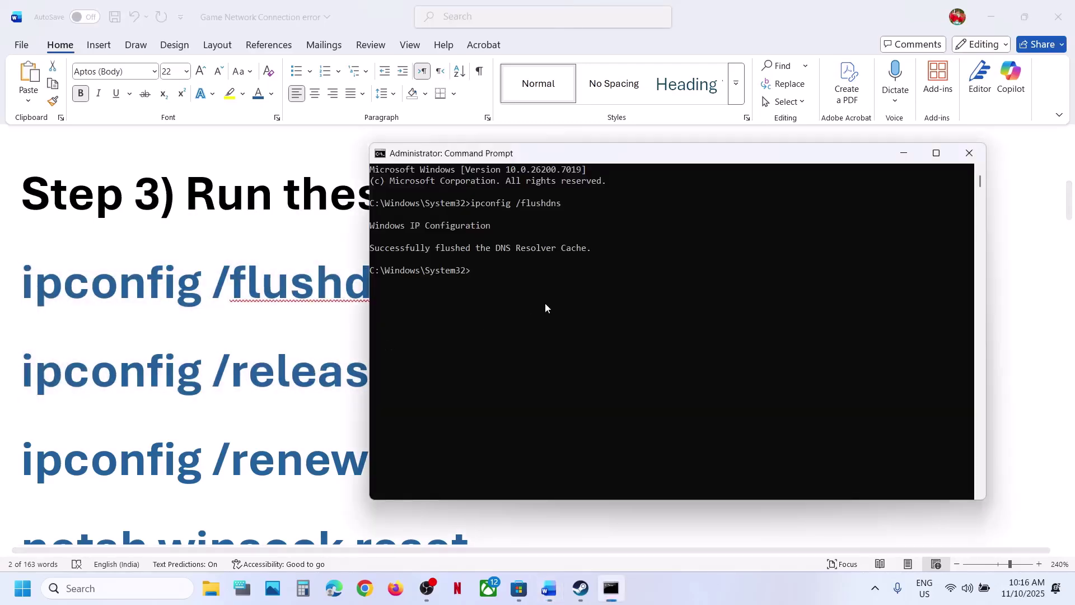
right_click(546, 303)
key(Return)
Copy ipconfig /renew from the Word guide, run it in Command Prompt, and return to the guide
key(alt+Tab)
scroll(262, 262, down, 3)
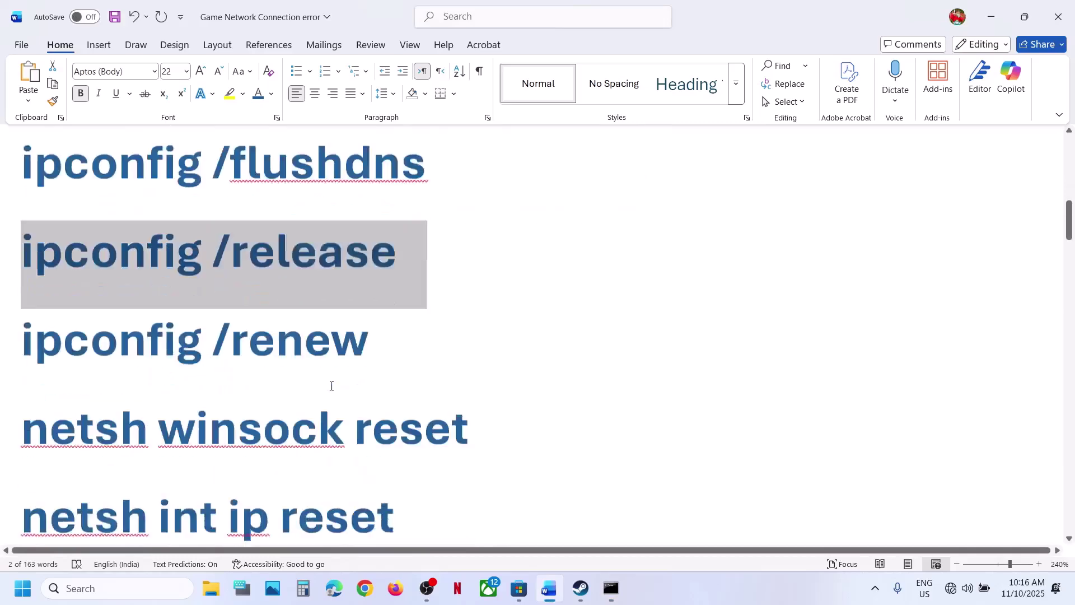
triple_click(257, 251)
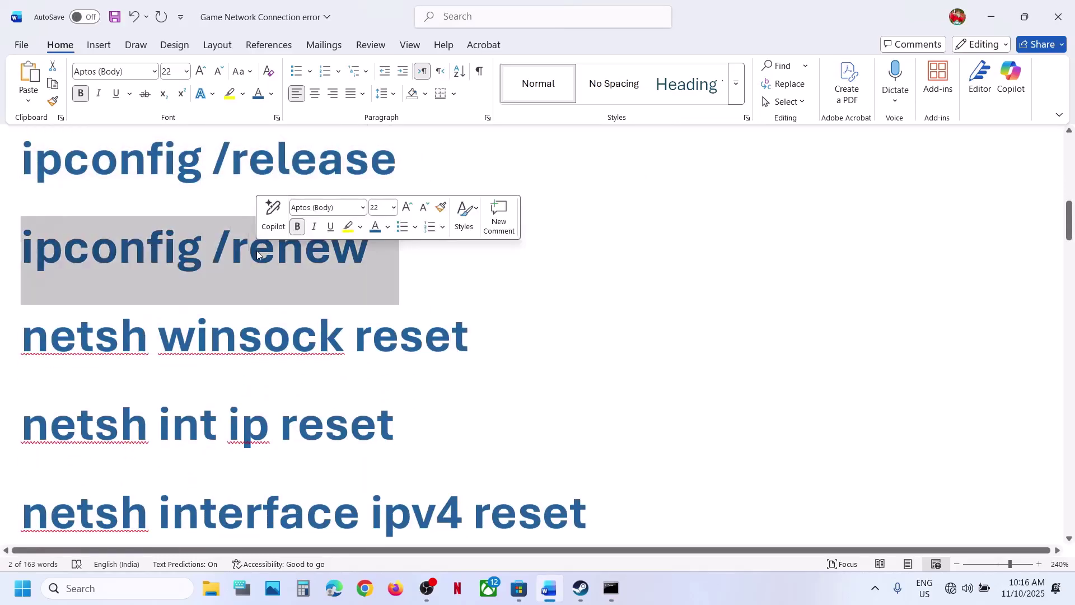
key(ctrl+c)
key(alt+Tab)
key(Return)
key(alt+Tab)
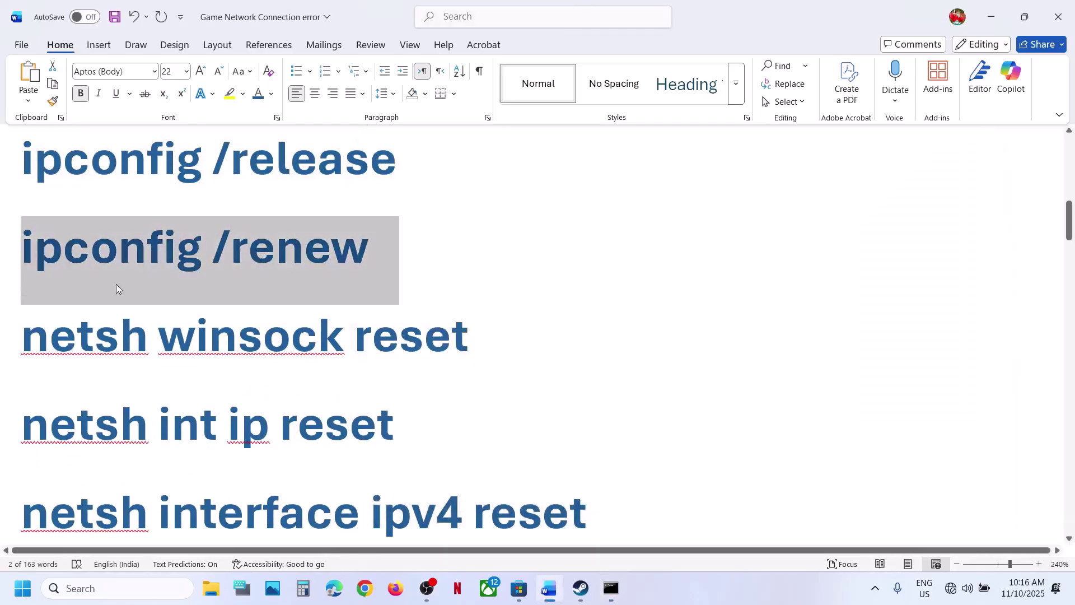
Copy netsh winsock reset from the Word guide, run it in the administrator Command Prompt, and return to the guide
click(183, 345)
triple_click(183, 346)
key(ctrl+c)
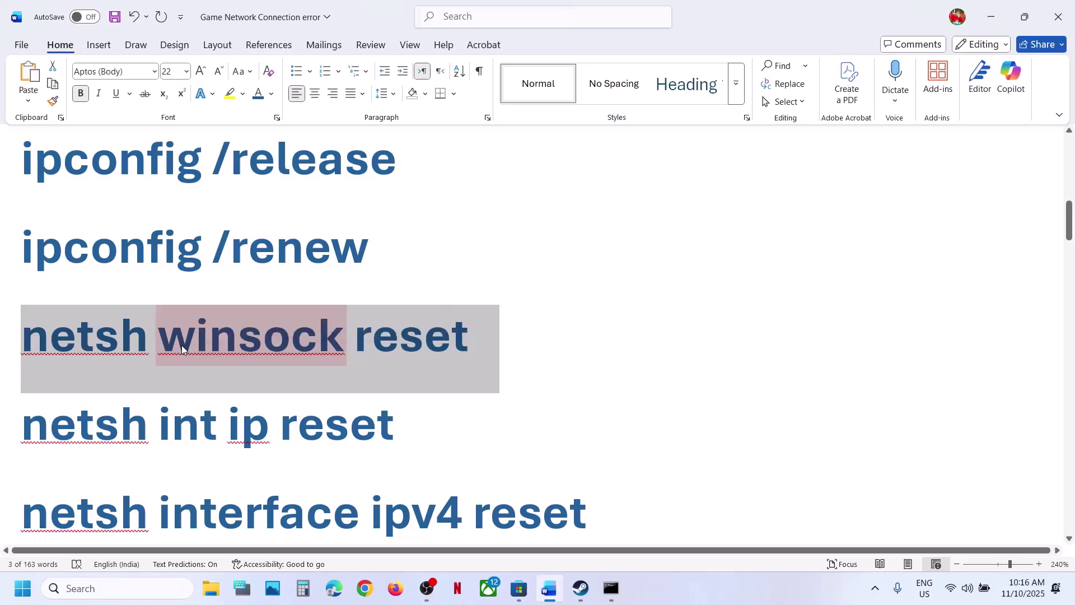
key(alt+Tab)
key(Return)
key(alt+Tab)
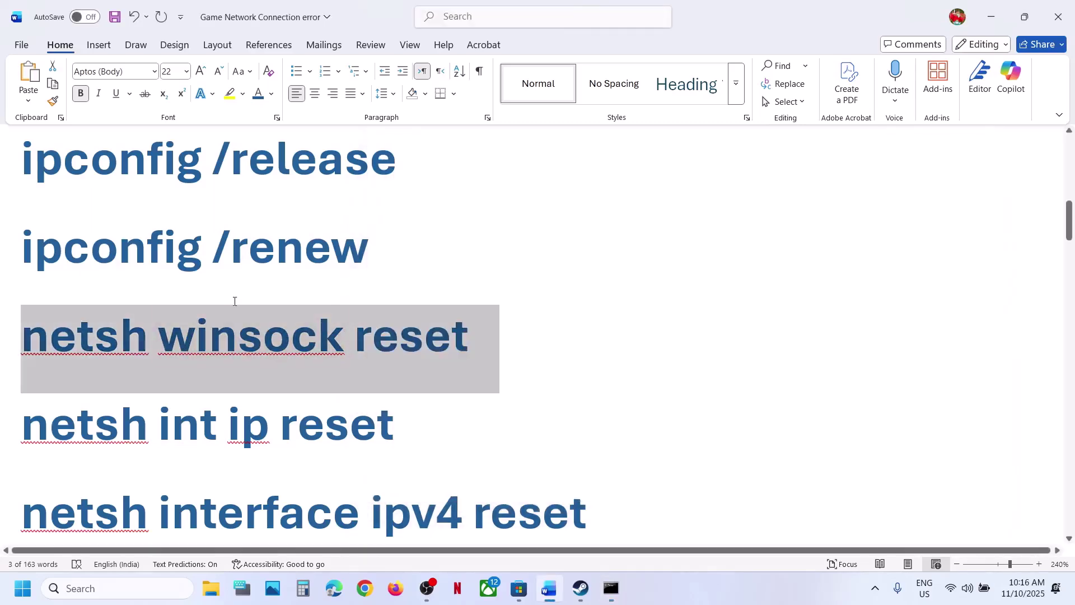
Copy netsh int ip reset from the Word guide, run it in Command Prompt, and return to the guide
click(211, 412)
triple_click(211, 411)
key(ctrl+c)
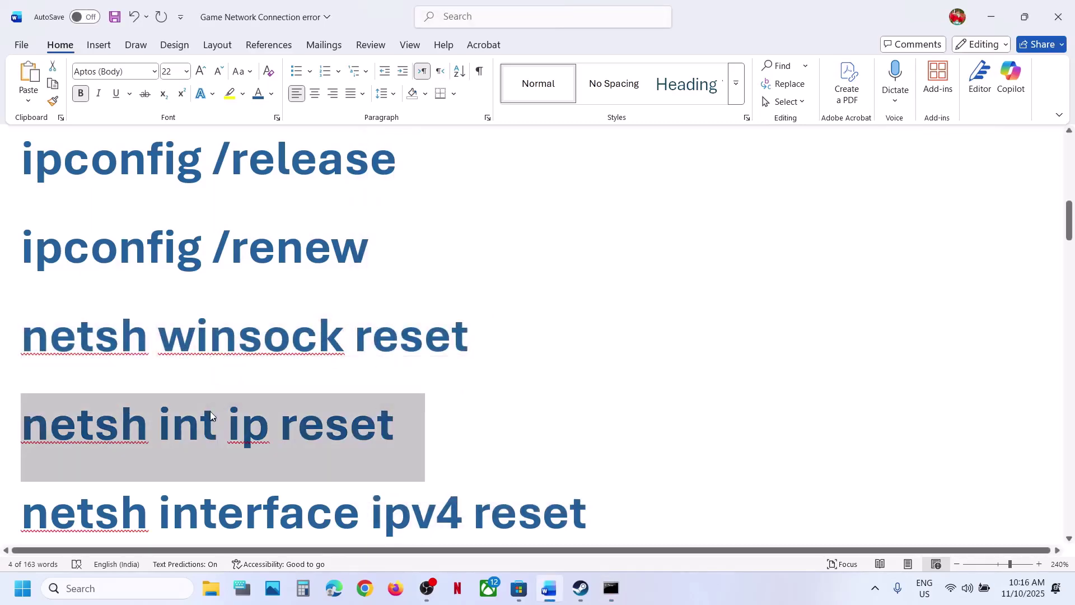
key(alt+Tab)
key(ctrl+v)
key(Return)
key(alt+Tab)
Copy netsh interface ipv4 reset from the Word guide, run it in Command Prompt, and return to the guide
scroll(209, 434, down, 5)
triple_click(327, 274)
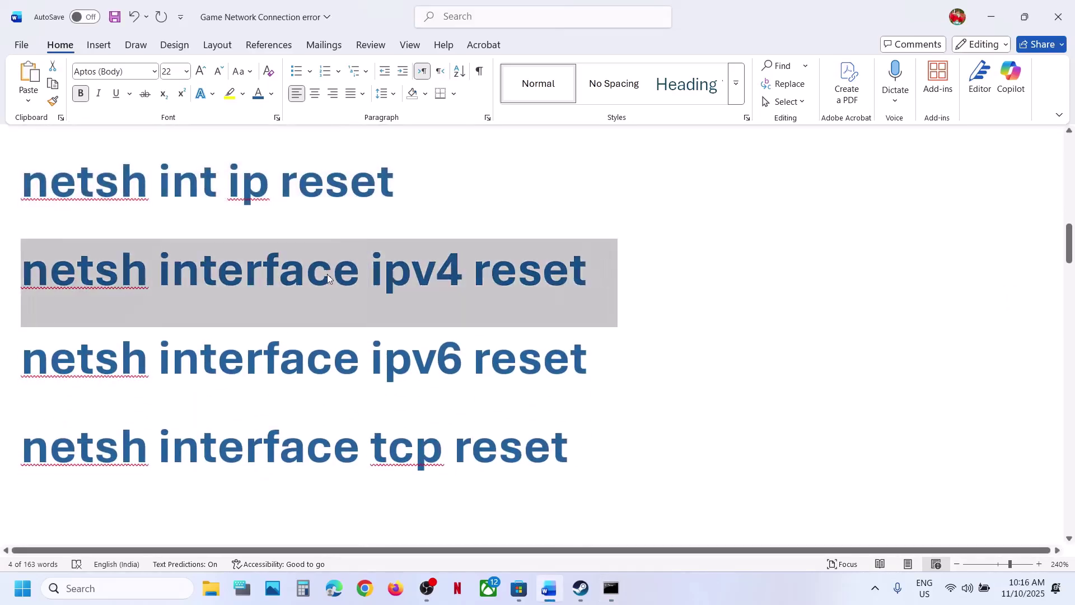
key(ctrl+c)
key(alt+Tab)
key(alt+Tab)
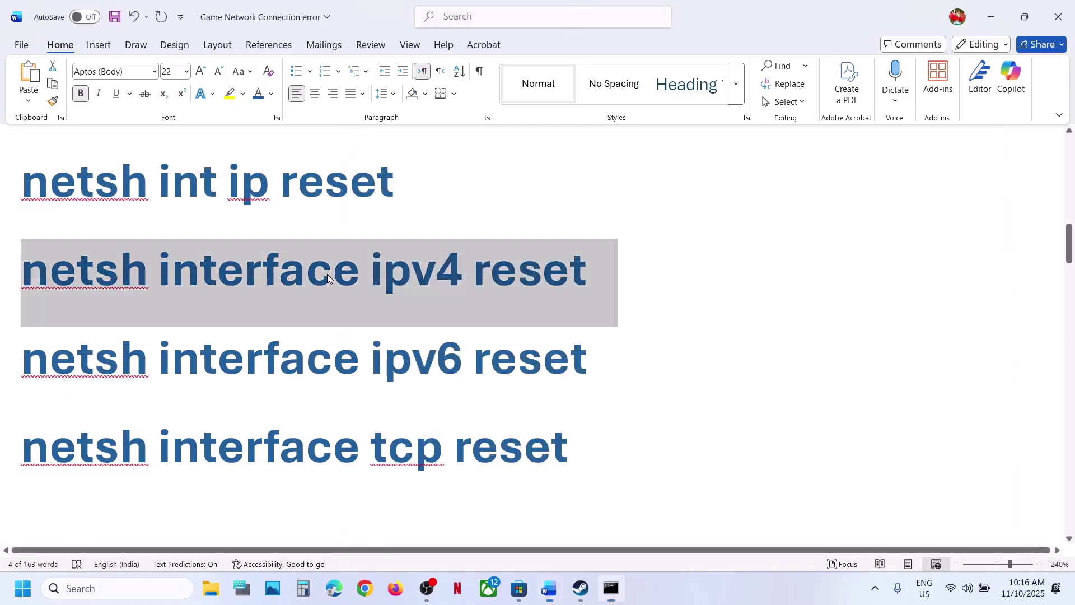
Copy netsh interface ipv6 reset from the Word guide, run it in Command Prompt, and return to the guide
triple_click(273, 365)
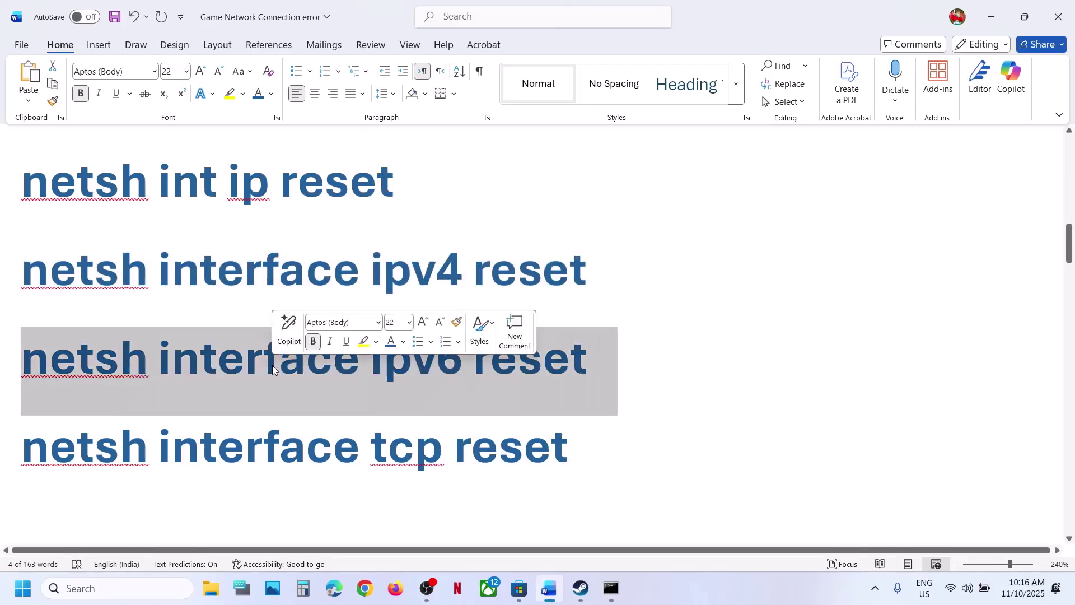
key(ctrl+c)
key(alt+Tab)
key(ctrl+v)
key(Return)
key(alt+Tab)
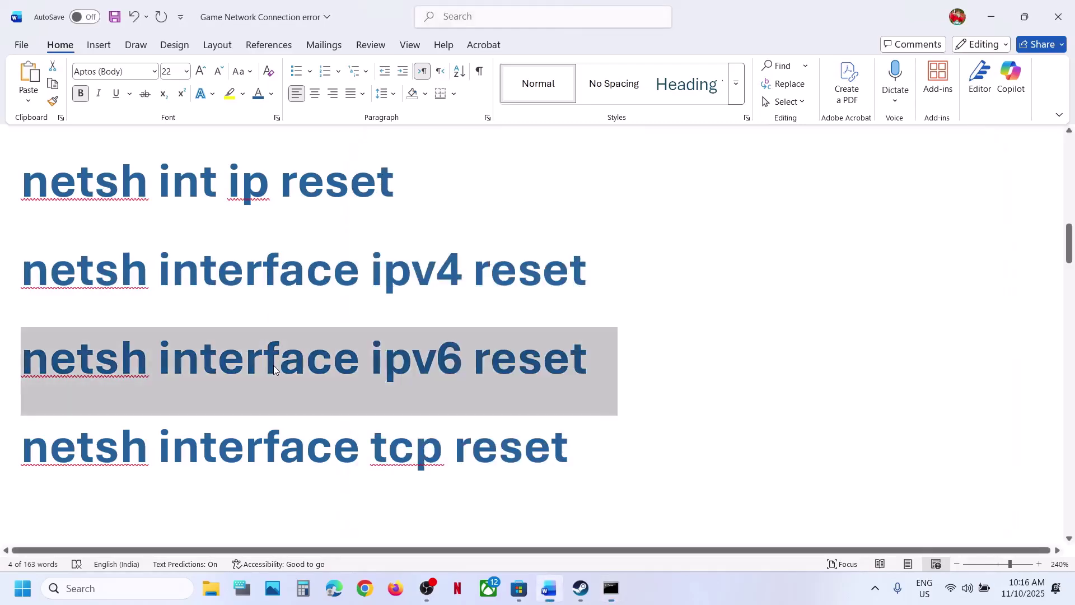
Copy netsh interface tcp reset from the Word guide, run it in Command Prompt, and close the Command Prompt window
triple_click(257, 438)
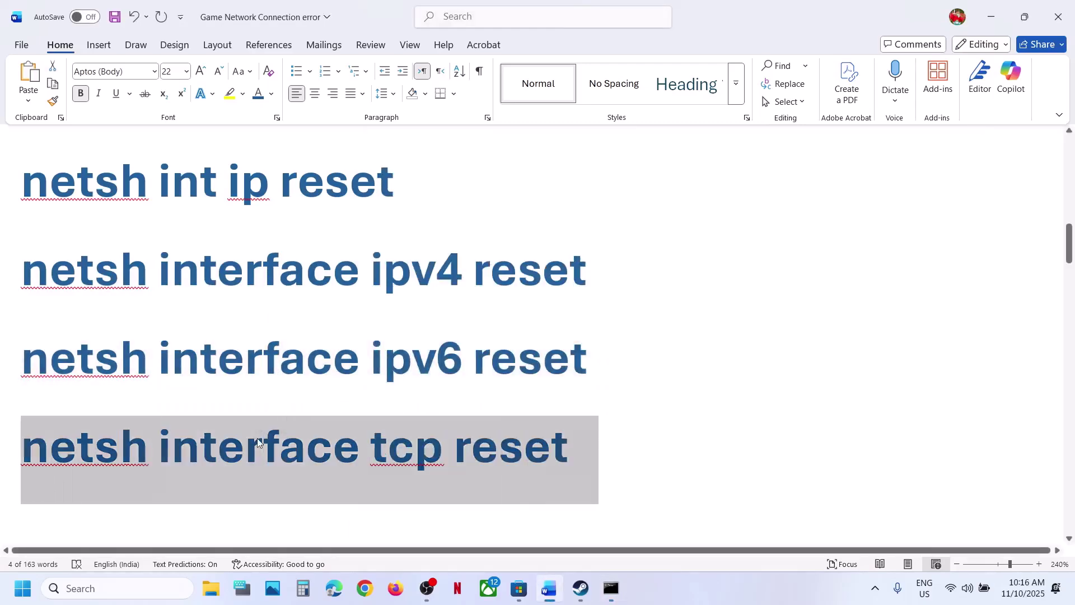
key(ctrl+c)
key(alt+Tab)
key(ctrl+v)
key(Return)
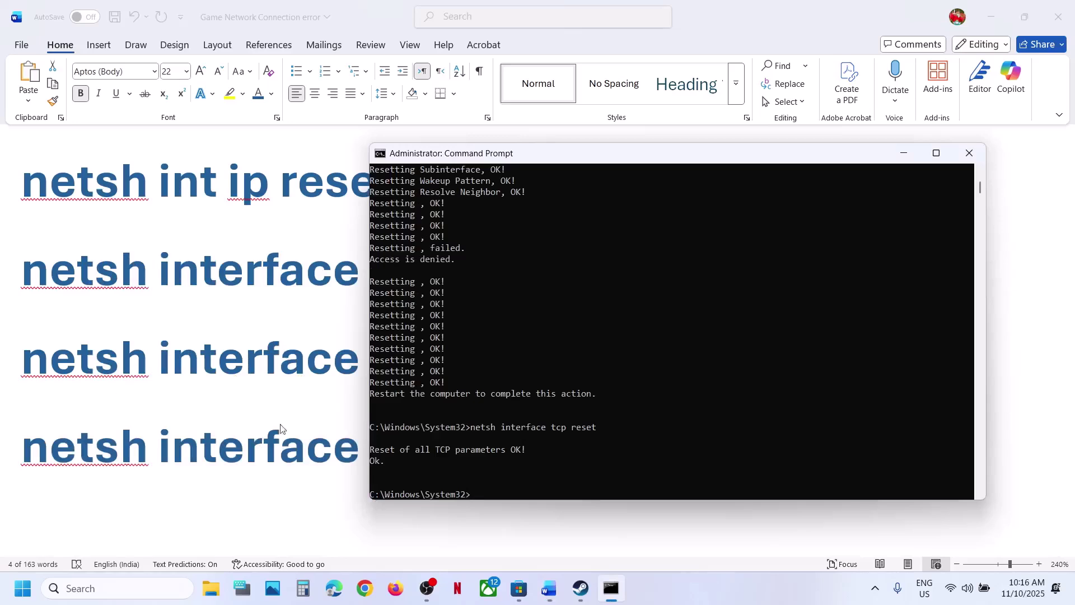
click(974, 147)
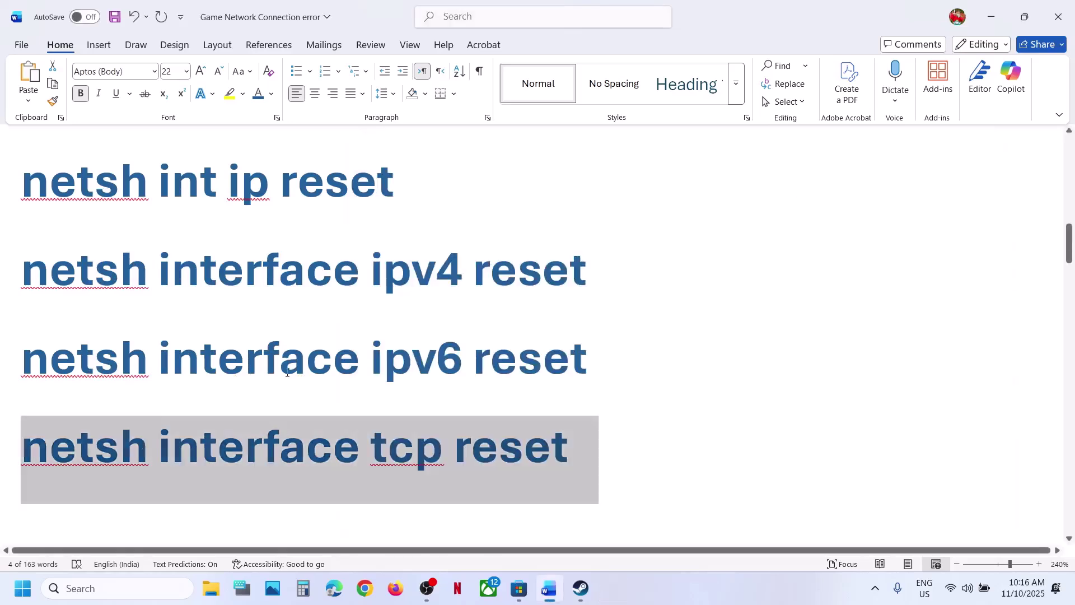
View the Restart option among the computer's power options, then dismiss them without restarting
key(super)
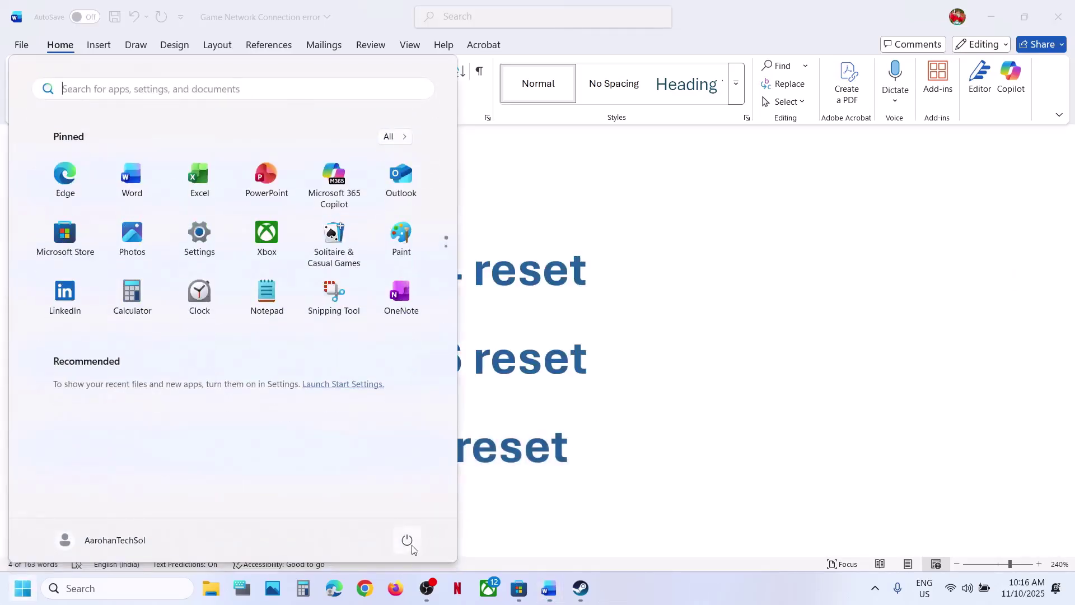
click(409, 543)
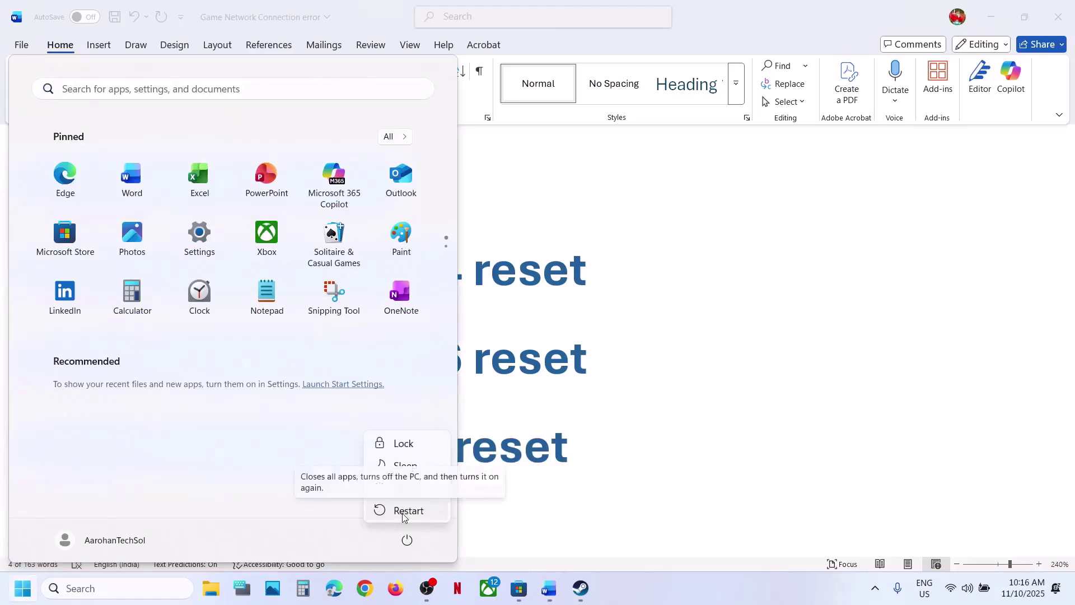
click(526, 482)
Find Step 4 in the Word guide and highlight its instruction to disconnect and reconnect WIFI
scroll(527, 483, down, 4)
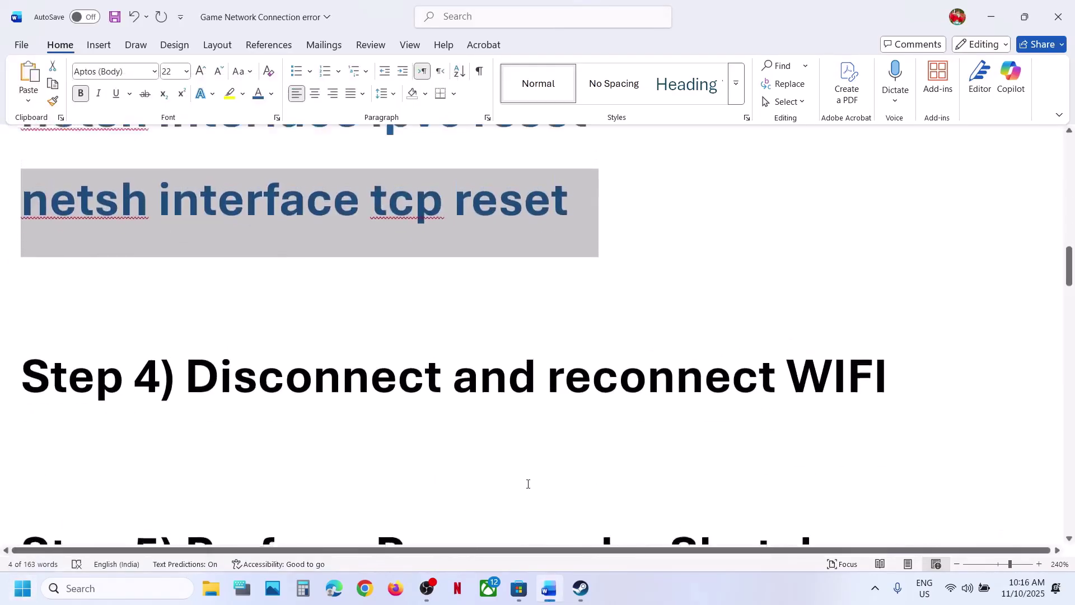
scroll(527, 484, up, 1)
drag(187, 395, 700, 418)
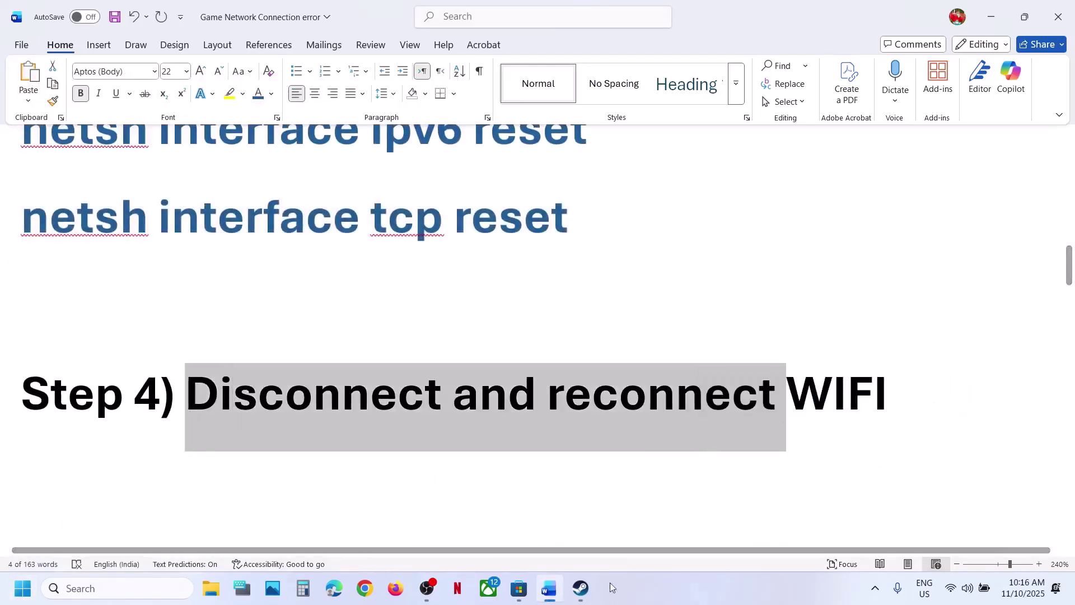
Switch to Steam and turn the computer's Wi-Fi off and back on
click(590, 600)
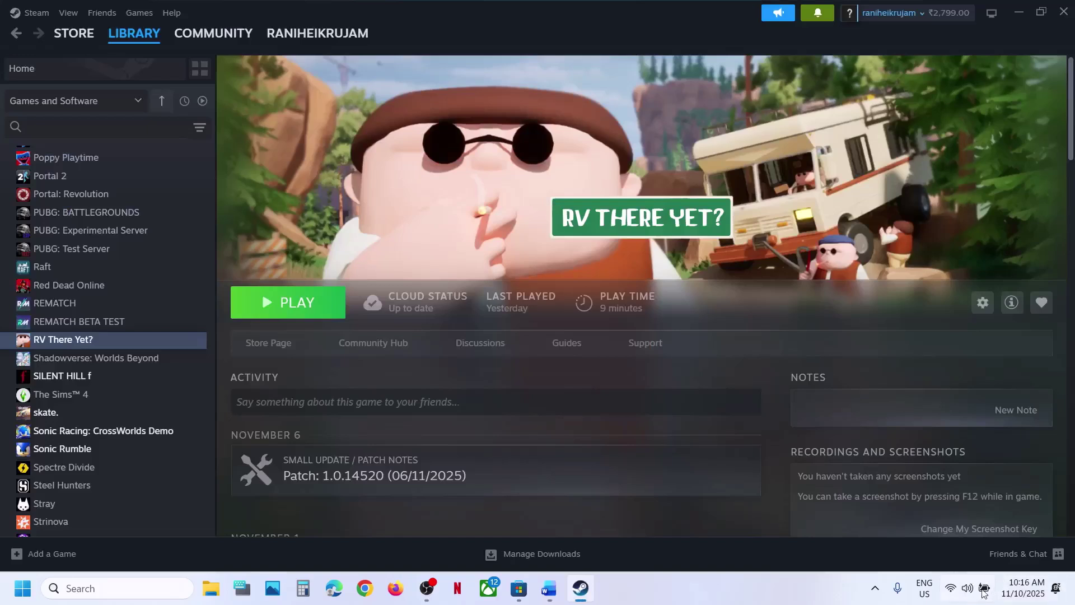
click(955, 599)
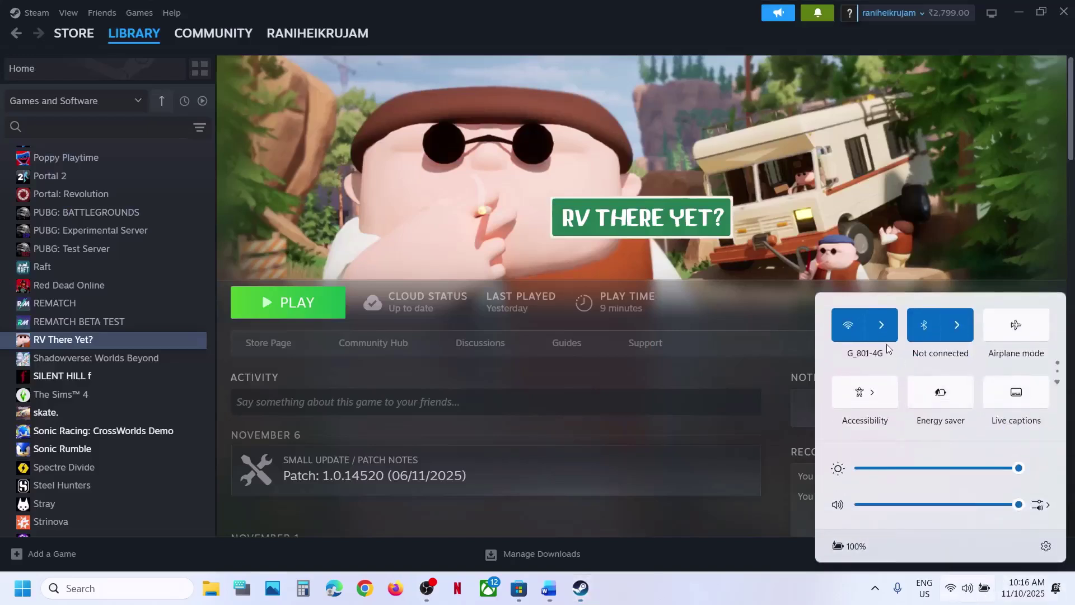
click(848, 327)
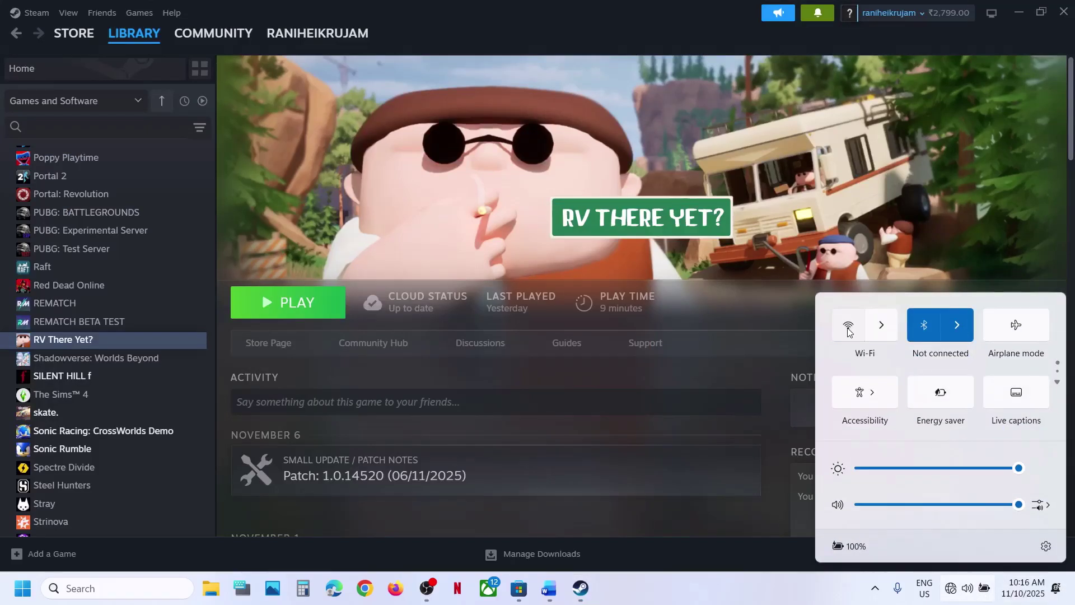
click(849, 331)
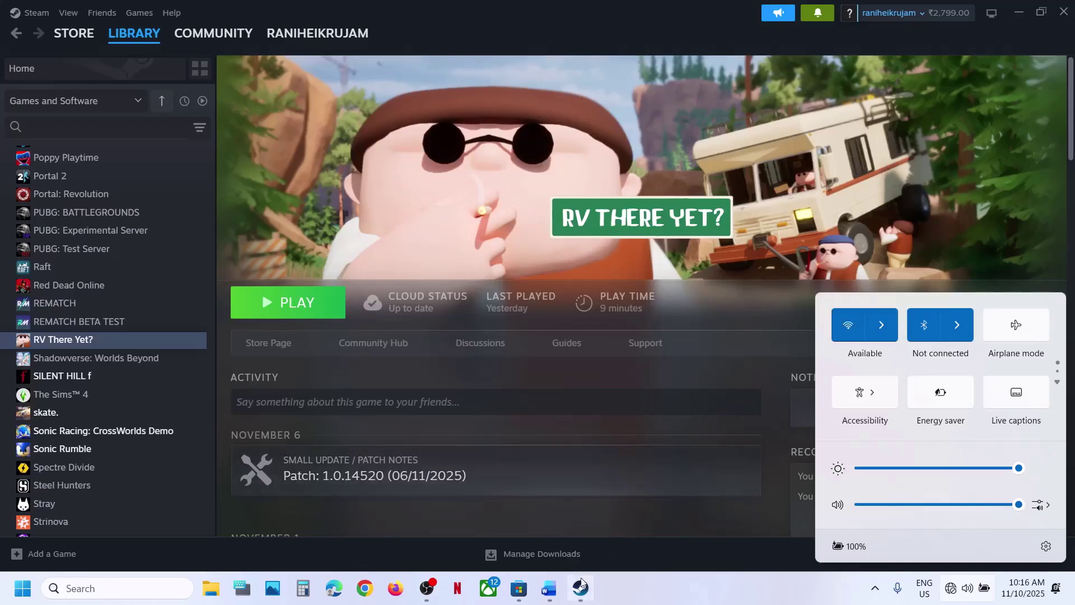
Return to the Word guide and examine the Step 5 power cycle instructions for the computer and WIFI router
click(549, 587)
scroll(451, 406, down, 5)
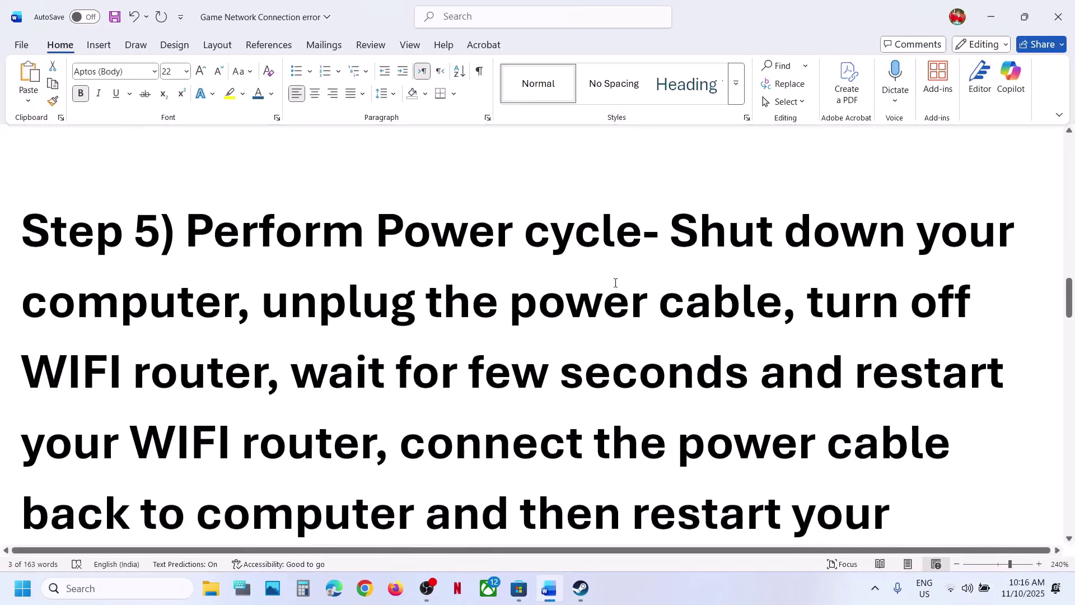
scroll(614, 280, down, 1)
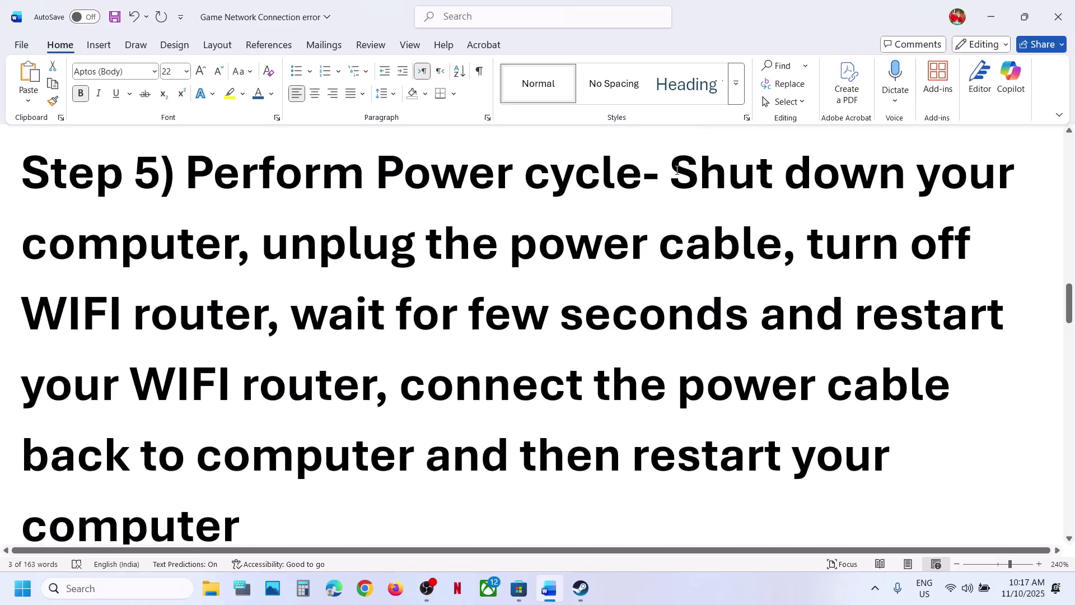
drag(677, 171, 749, 242)
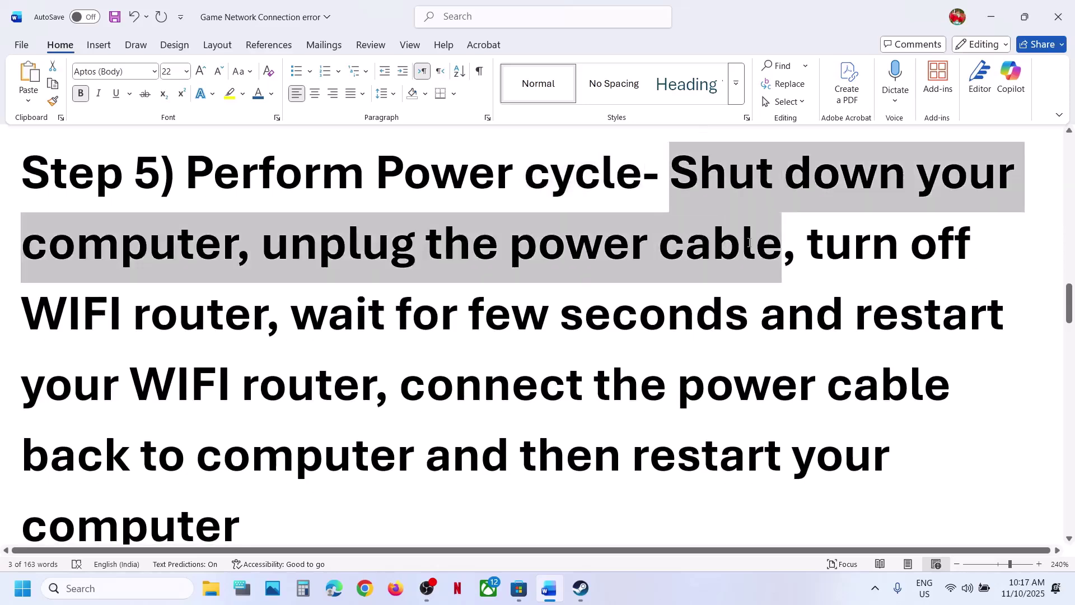
drag(813, 249, 348, 518)
click(347, 518)
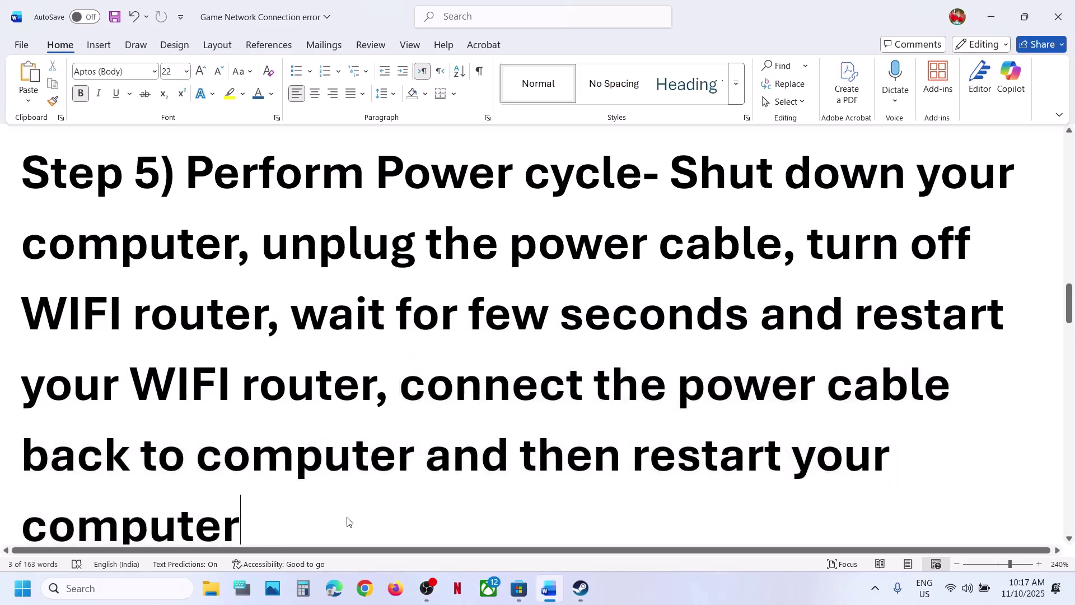
Find Step 6 about trying the Google DNS server in the Word guide
click(580, 588)
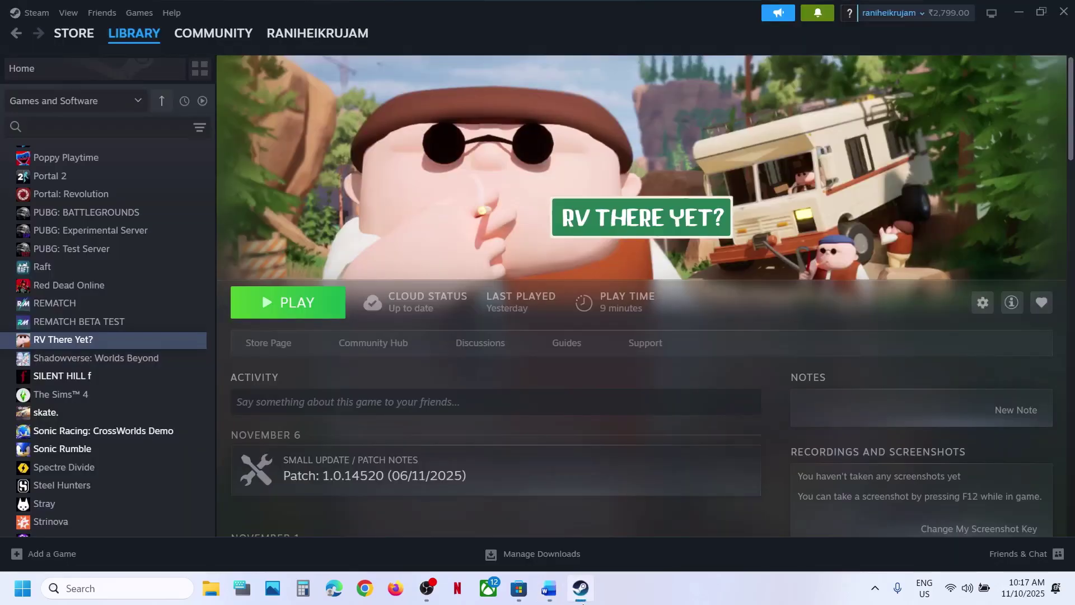
click(580, 588)
scroll(465, 379, down, 10)
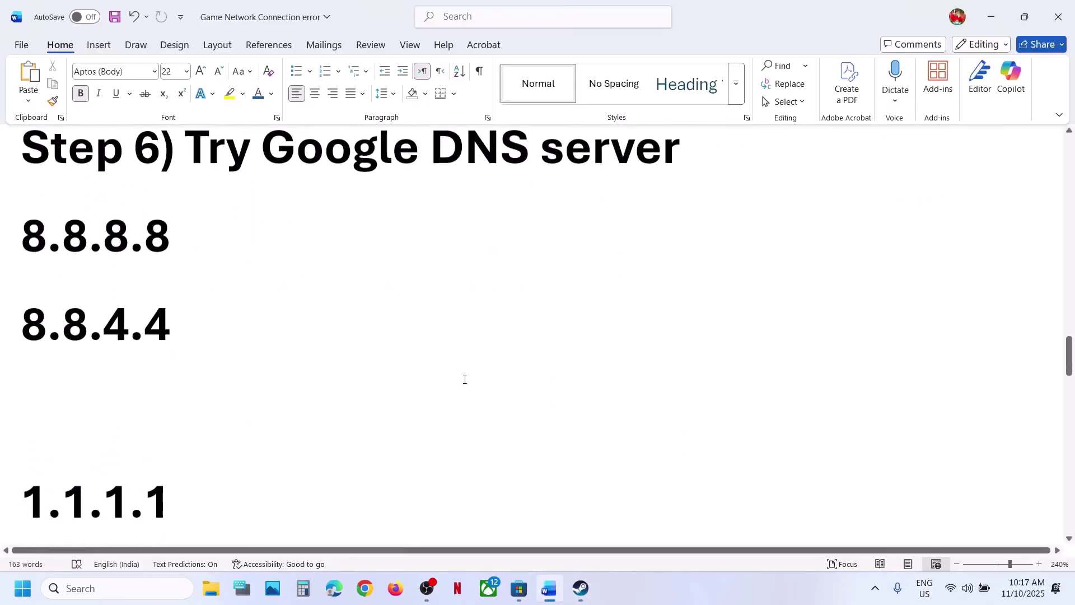
scroll(465, 379, up, 1)
Search Windows for Control Panel and open its Network and Sharing Center
click(581, 588)
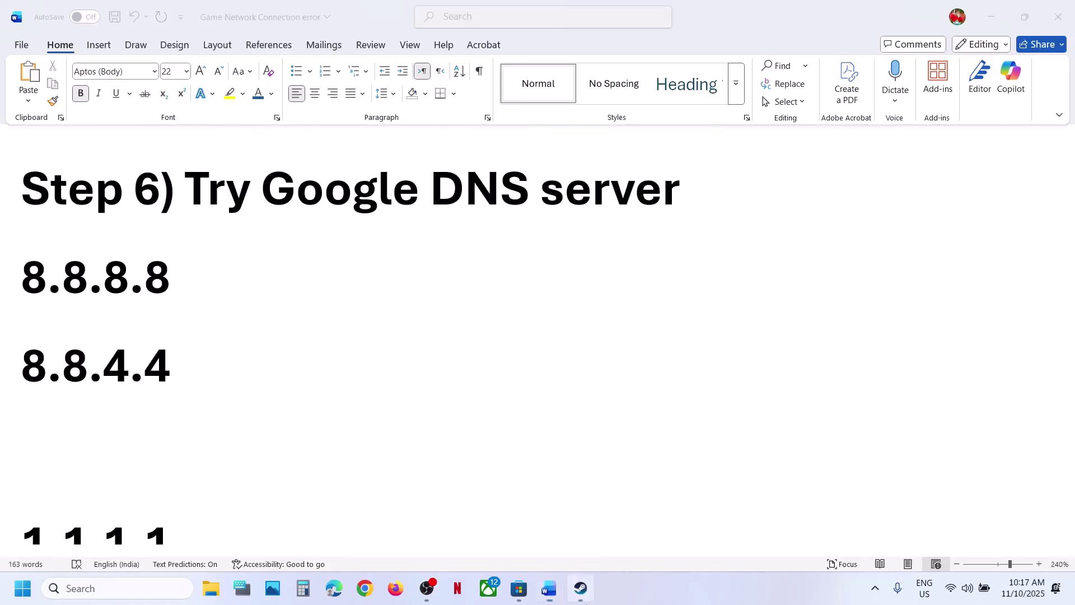
click(130, 588)
text(contr)
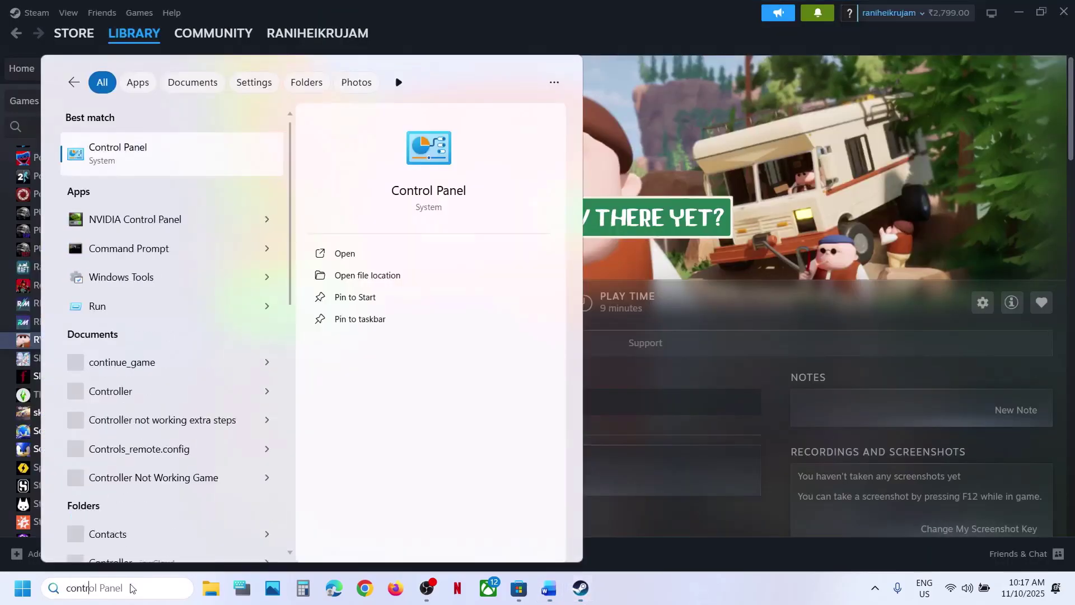
text(ol)
key(Return)
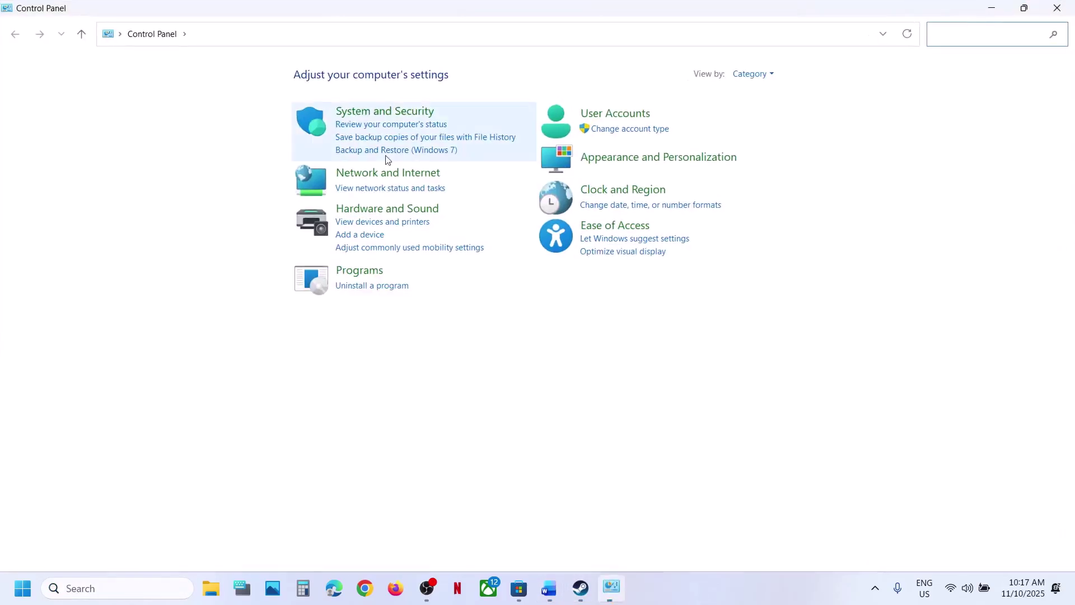
click(388, 174)
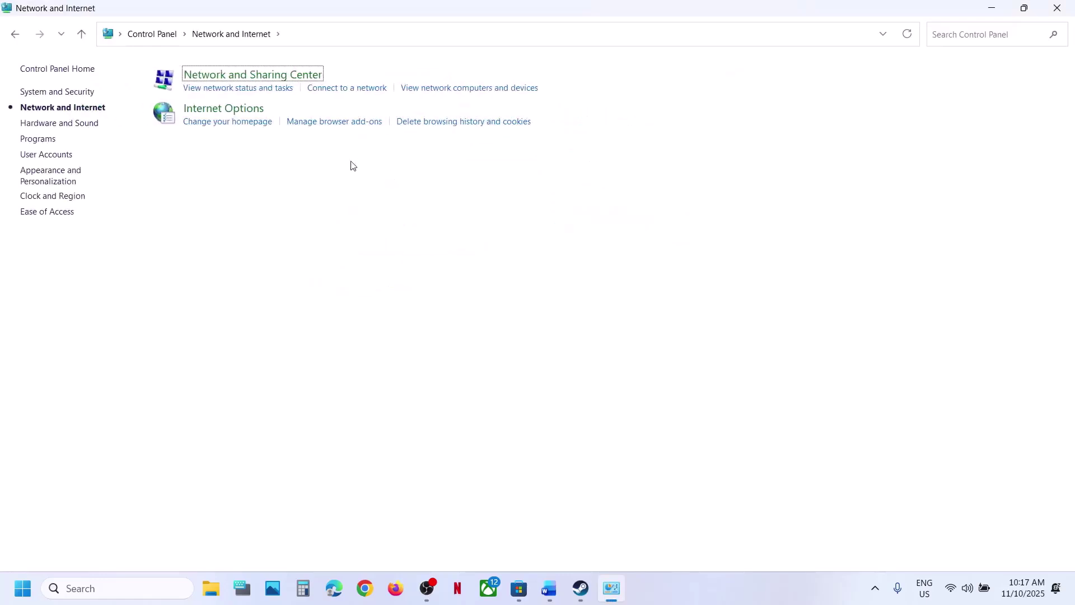
click(223, 74)
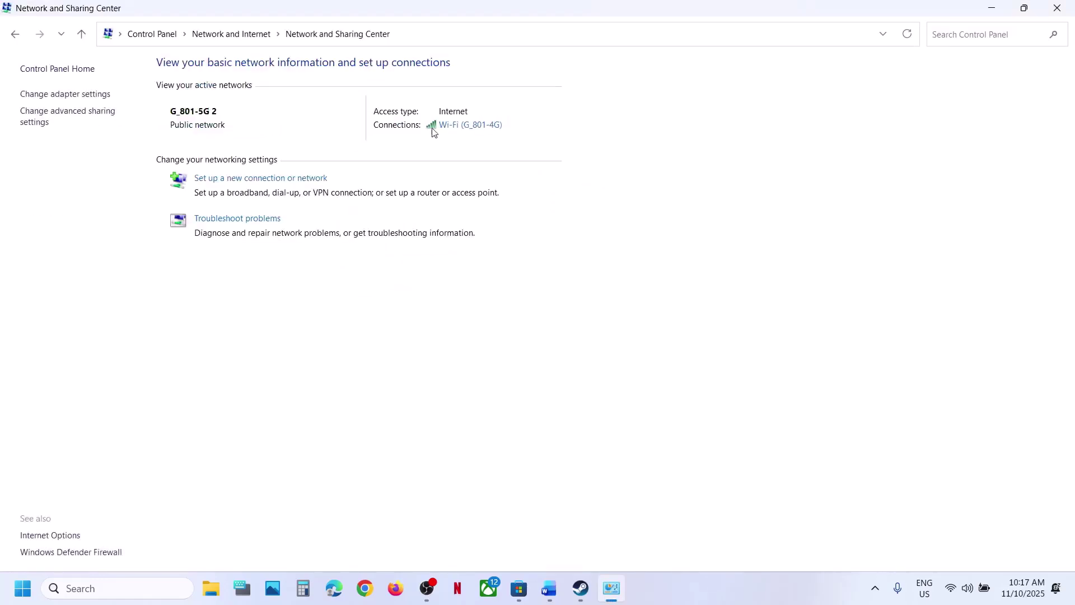
Set the Wi-Fi connection's TCP/IPv4 DNS servers manually to 8.8.8.8 as preferred and 8.8.4.4 as alternate
click(449, 128)
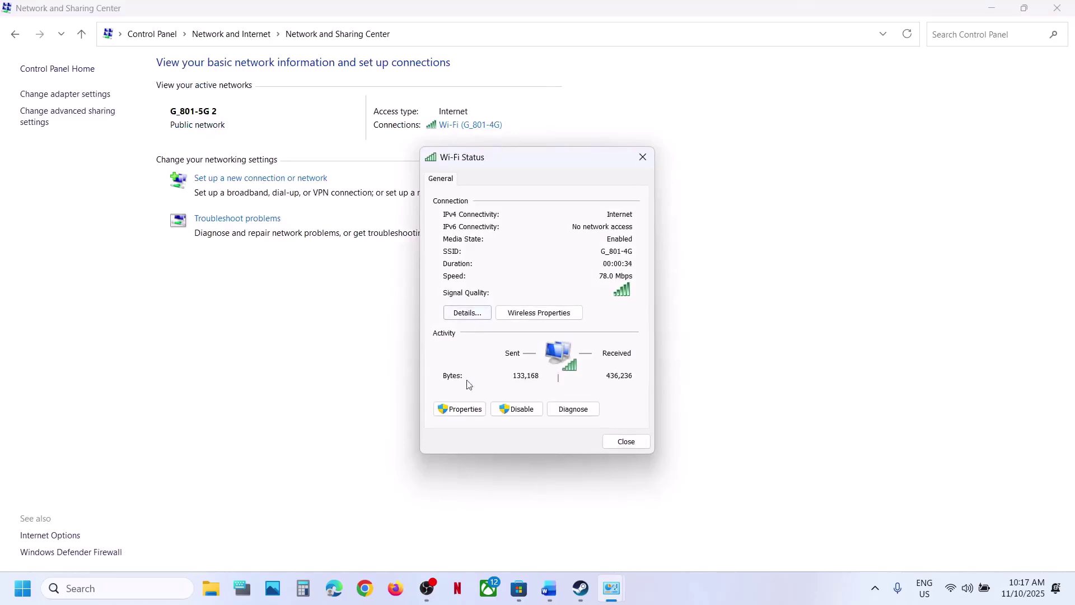
click(473, 409)
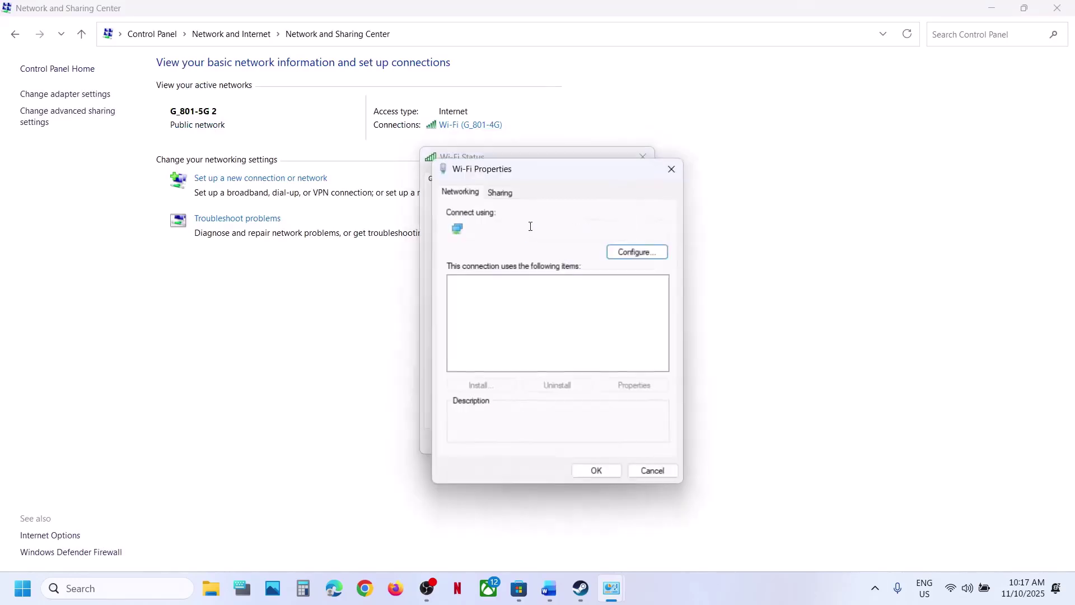
drag(559, 176, 415, 119)
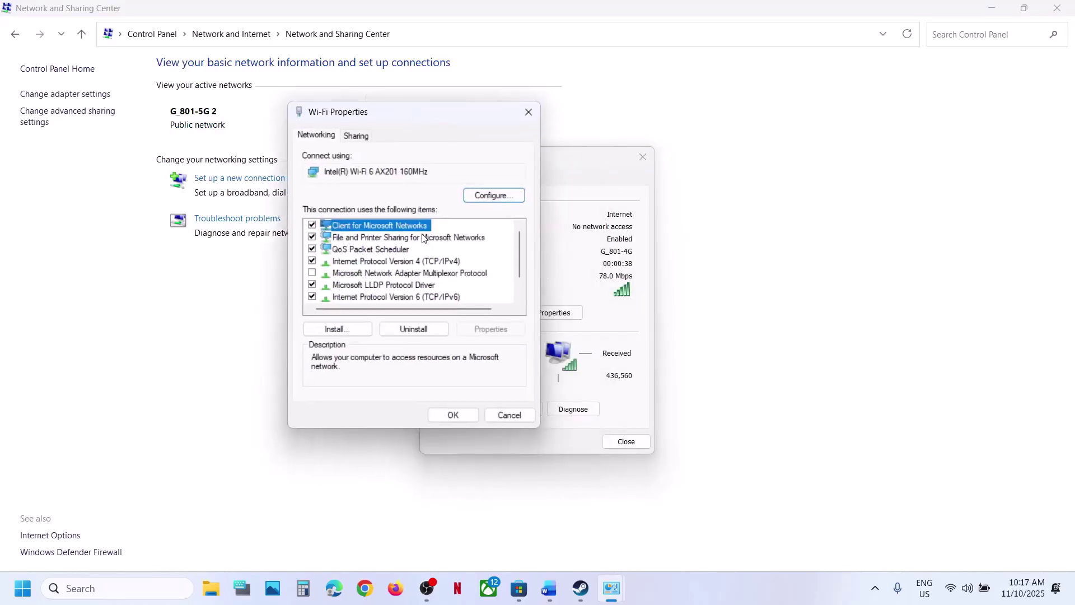
click(386, 262)
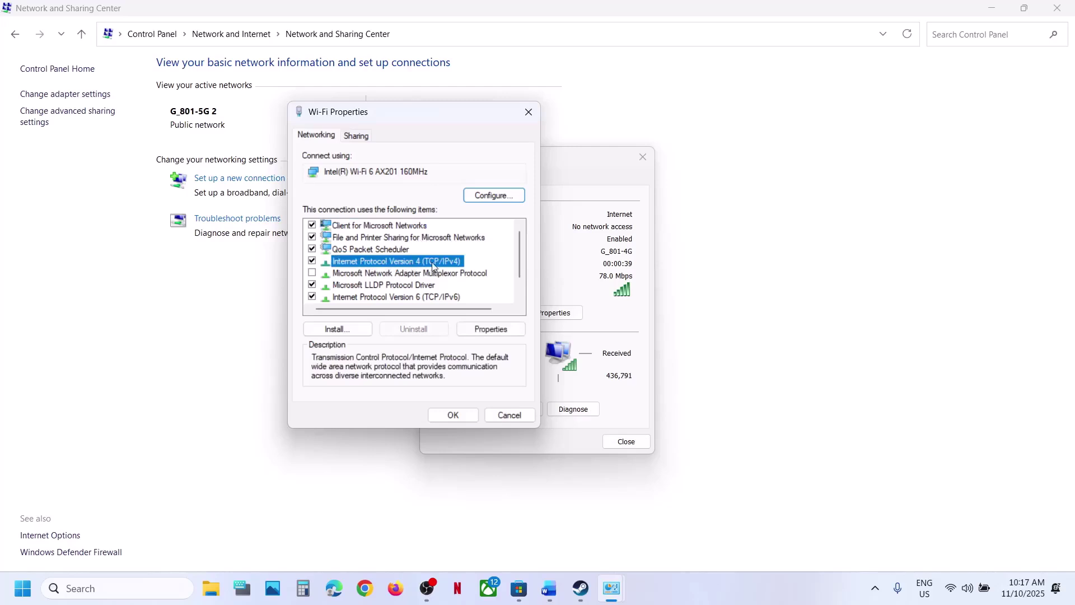
click(490, 330)
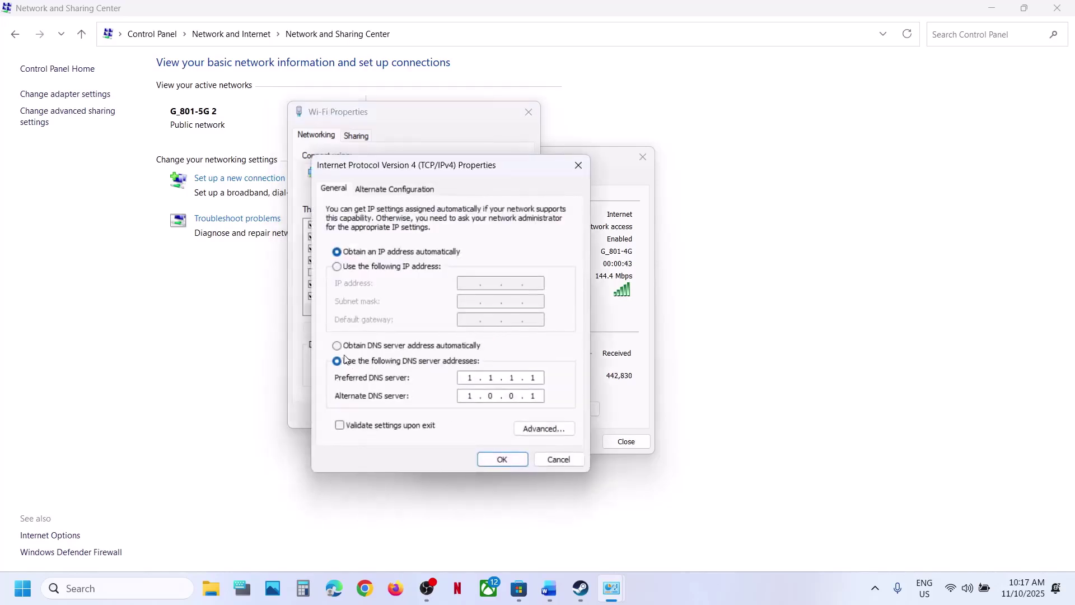
click(338, 347)
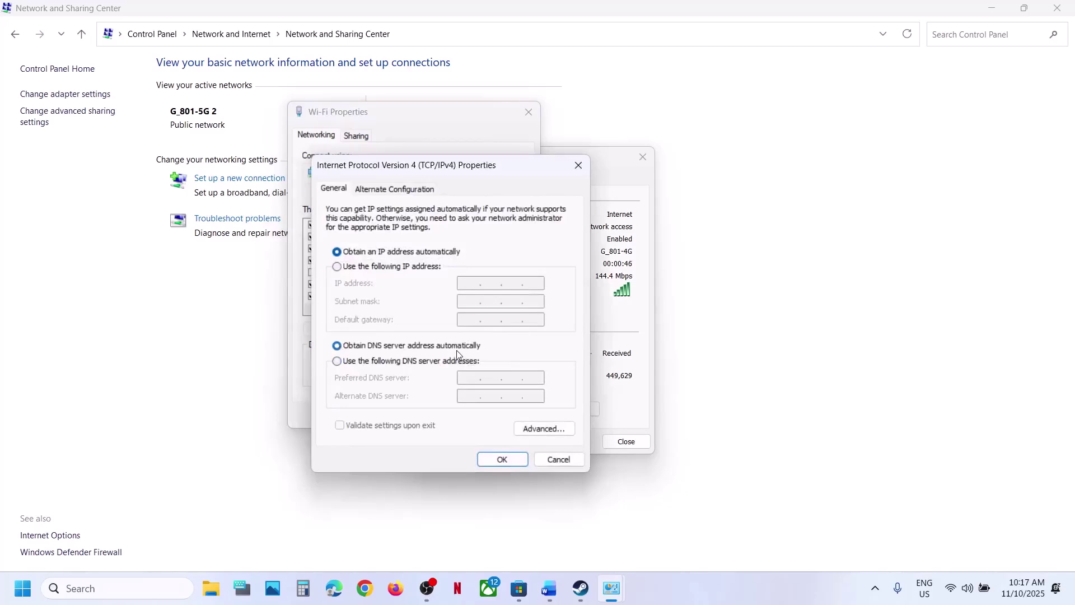
click(338, 361)
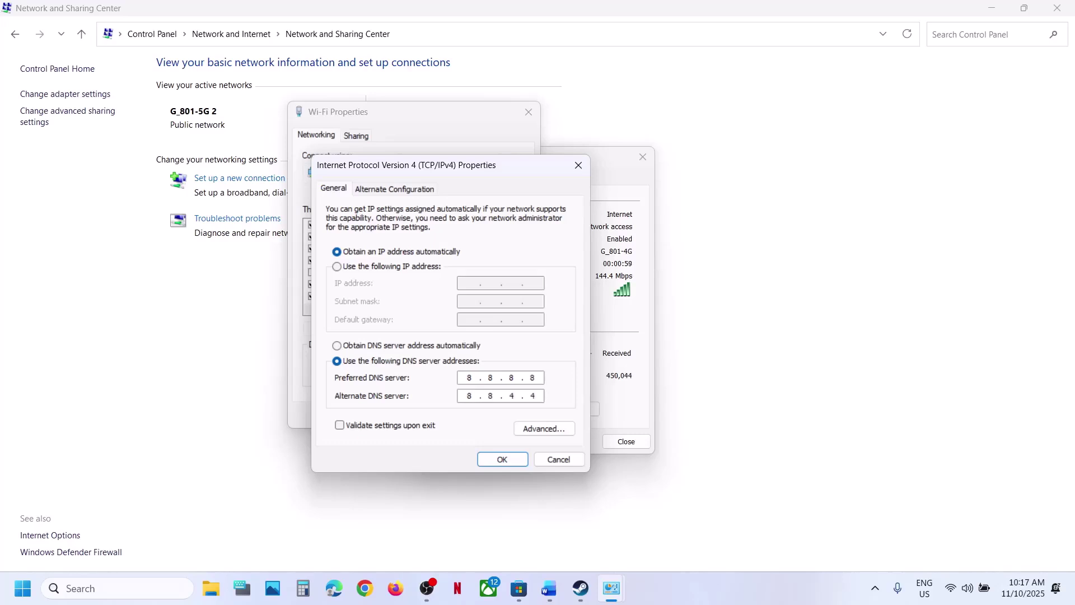
click(502, 459)
click(459, 414)
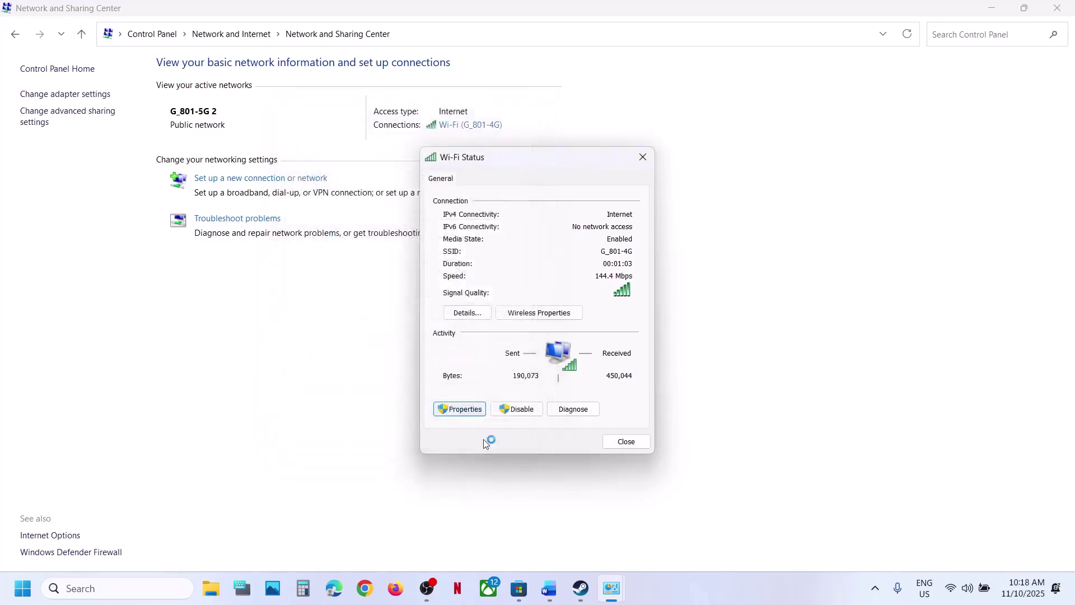
Switch to Steam, then return to the Word guide and find the other pair of DNS addresses in Step 6
click(581, 589)
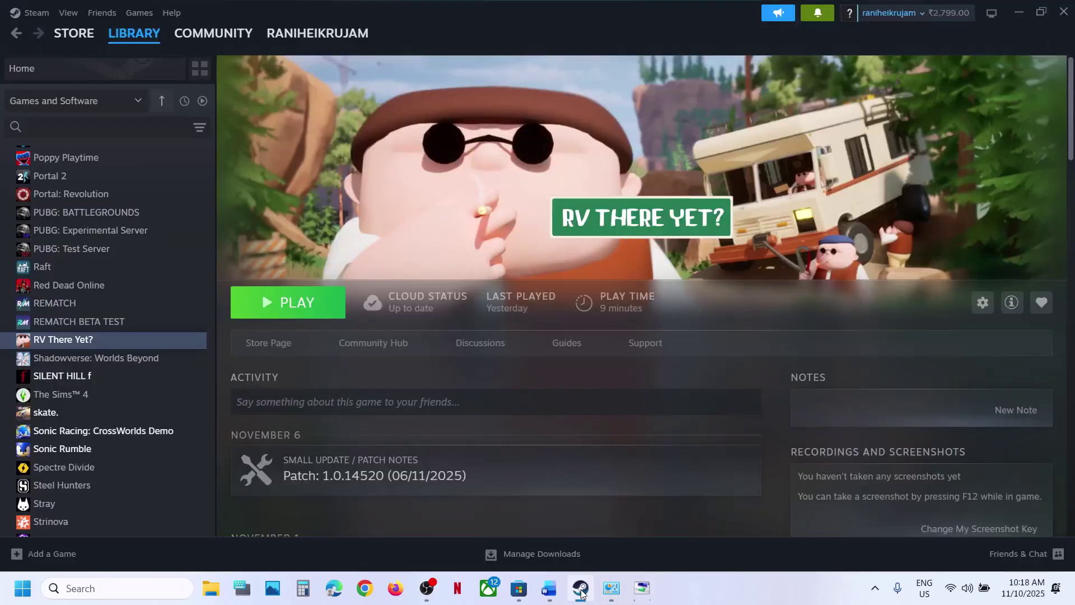
click(546, 599)
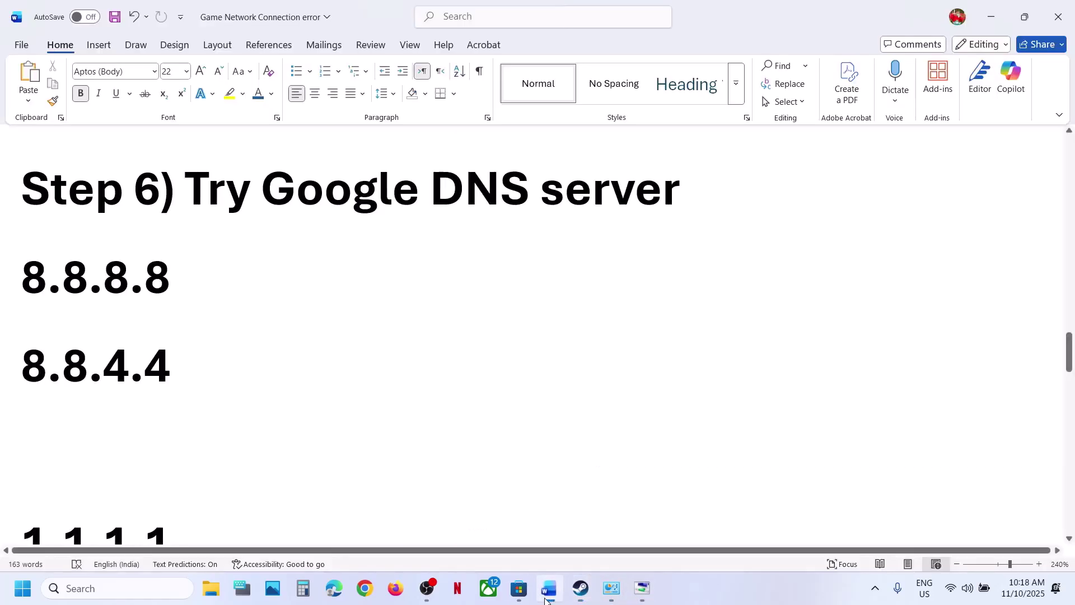
scroll(341, 399, down, 3)
scroll(341, 398, up, 1)
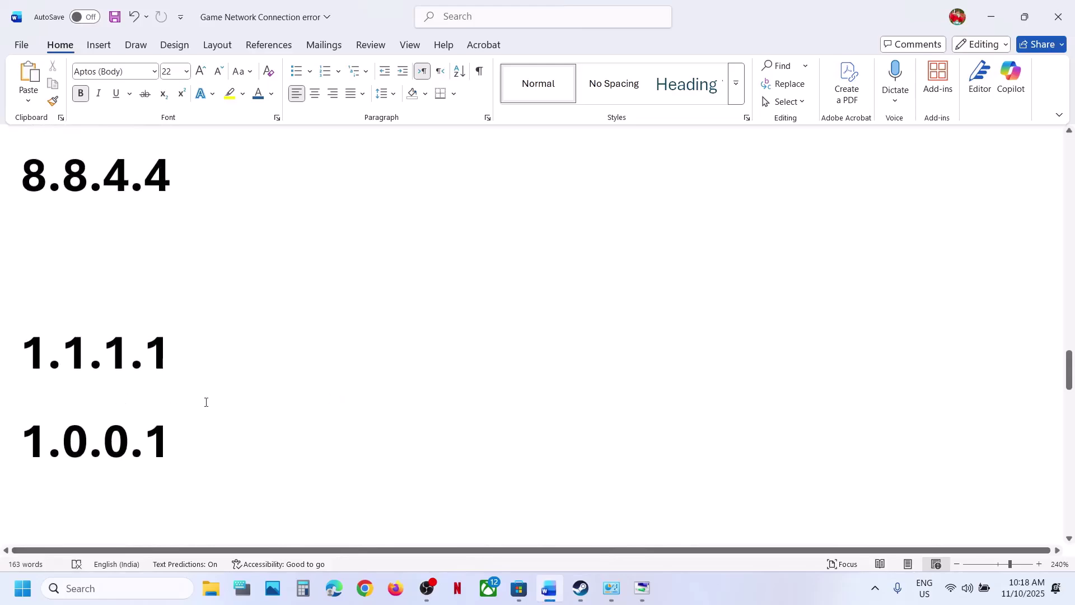
Set the Wi-Fi connection's TCP/IPv4 DNS servers to 1.1.1.1 and 1.0.0.1 with validation upon exit, and dismiss the network diagnostics
mouse_move(611, 588)
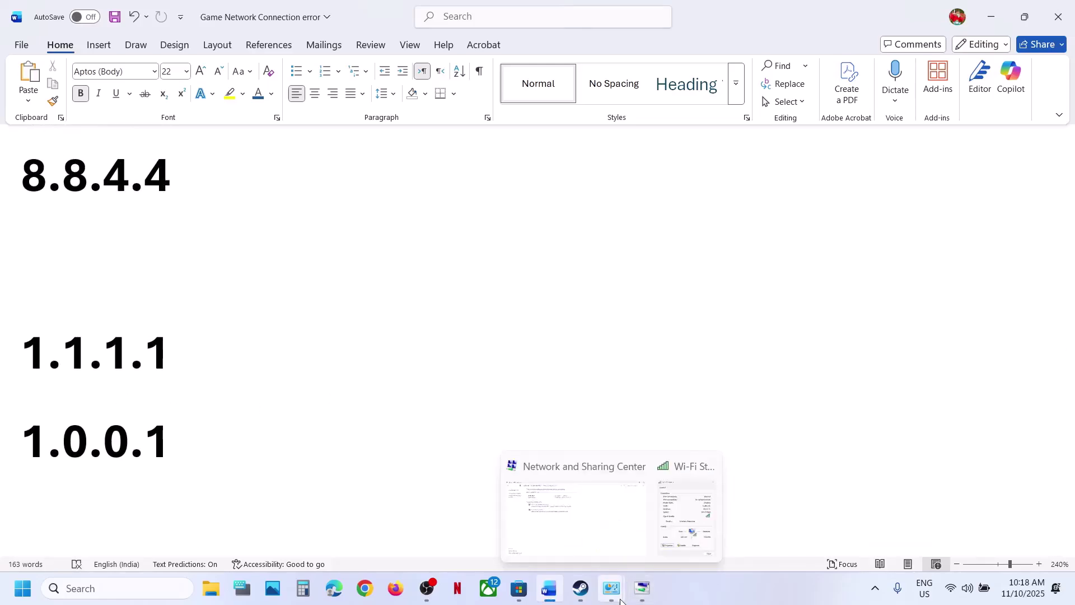
click(671, 542)
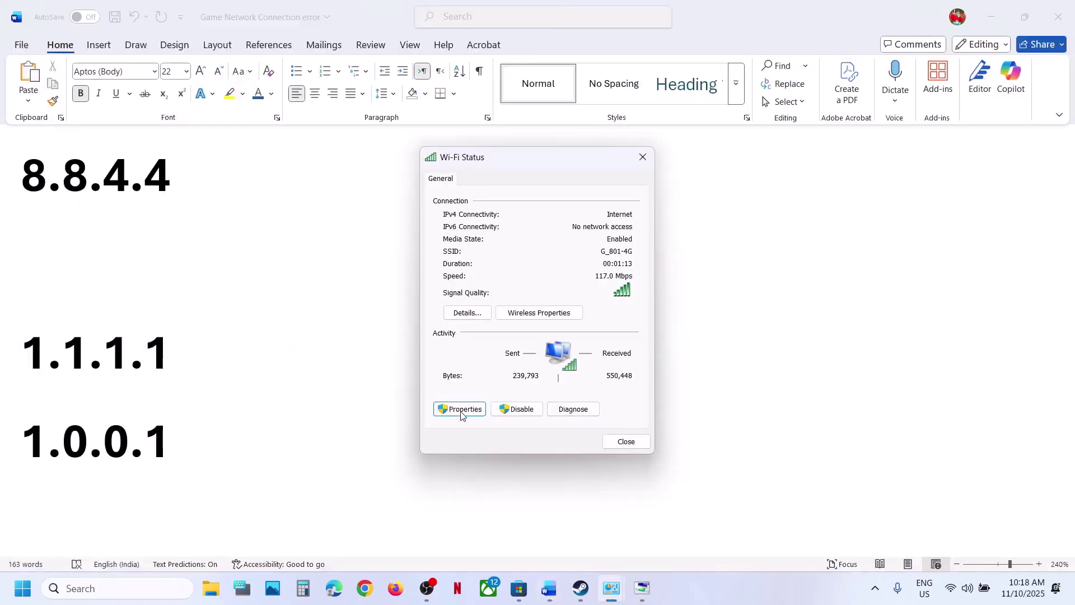
click(462, 413)
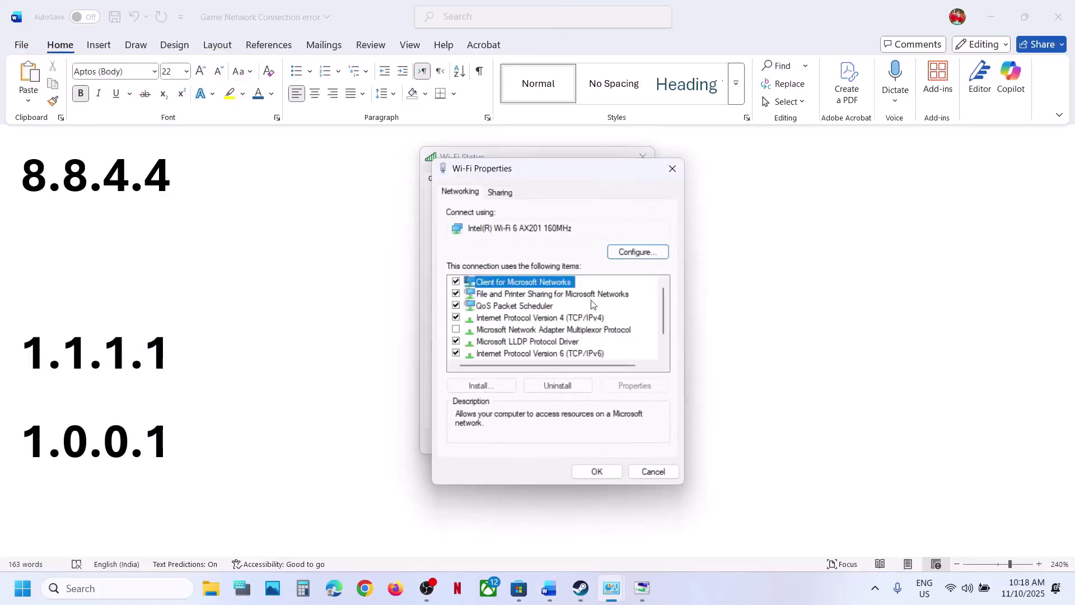
click(543, 319)
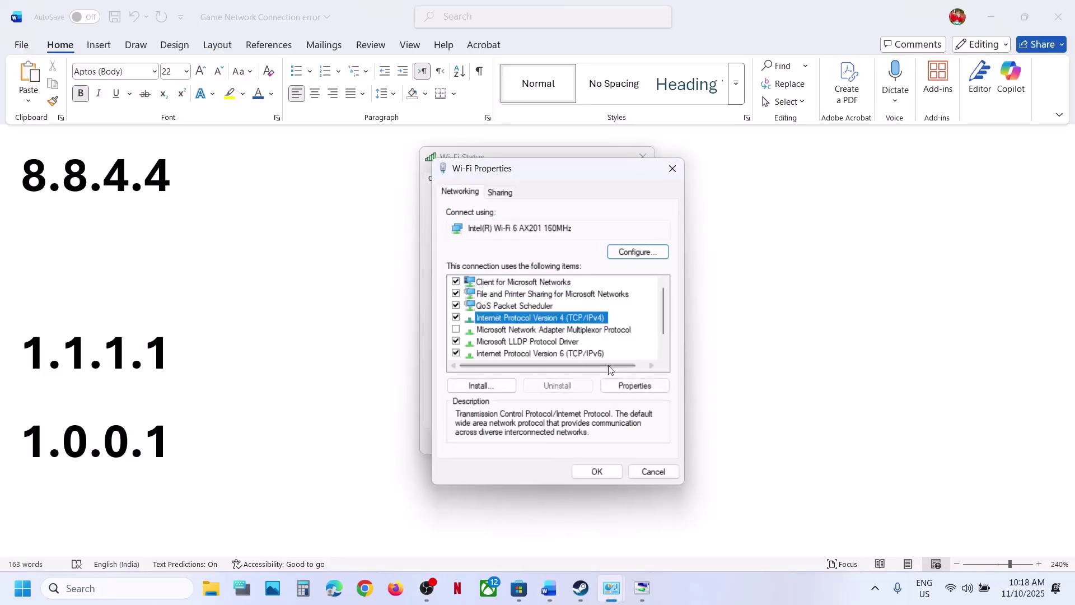
click(630, 386)
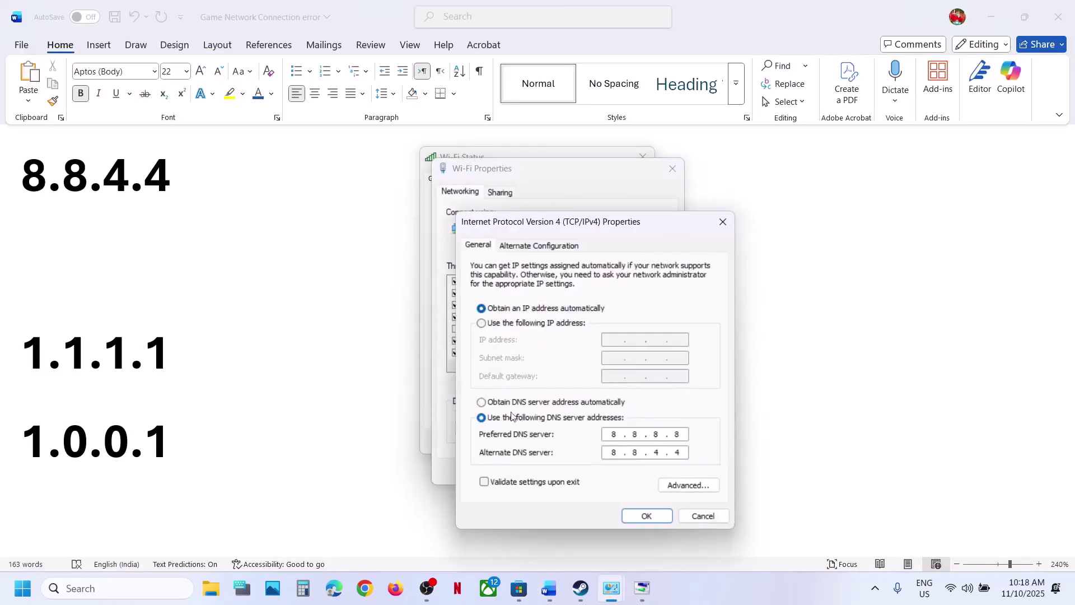
click(483, 402)
click(499, 421)
click(484, 483)
click(647, 516)
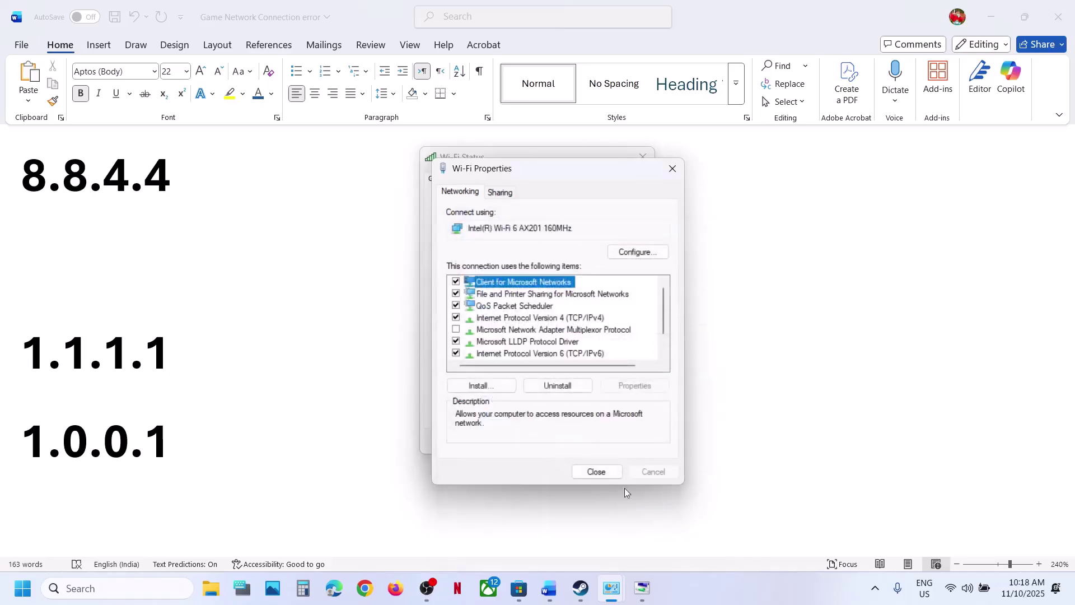
click(585, 469)
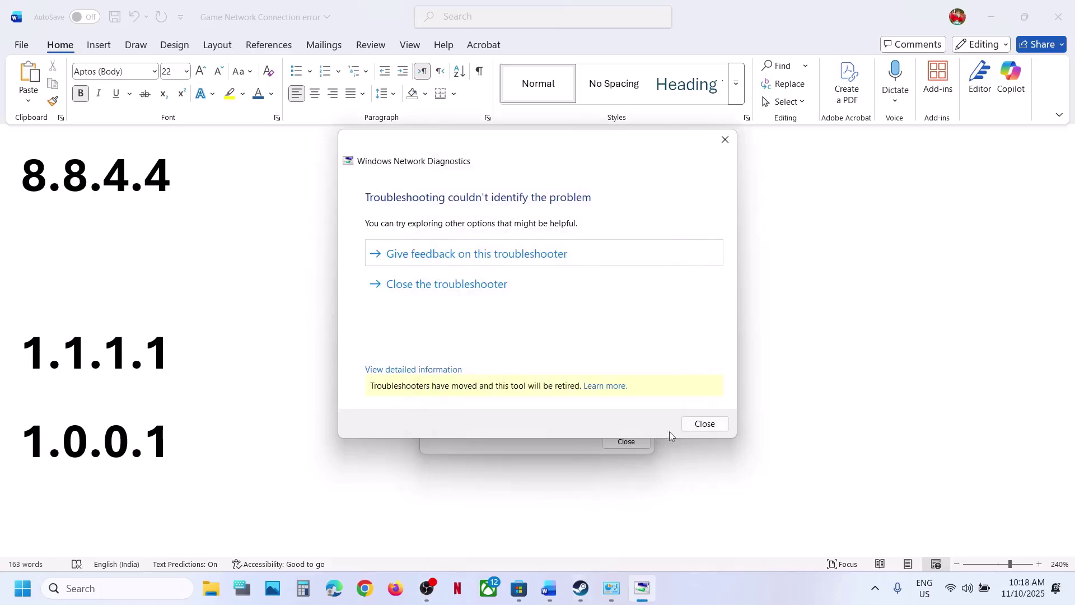
click(700, 426)
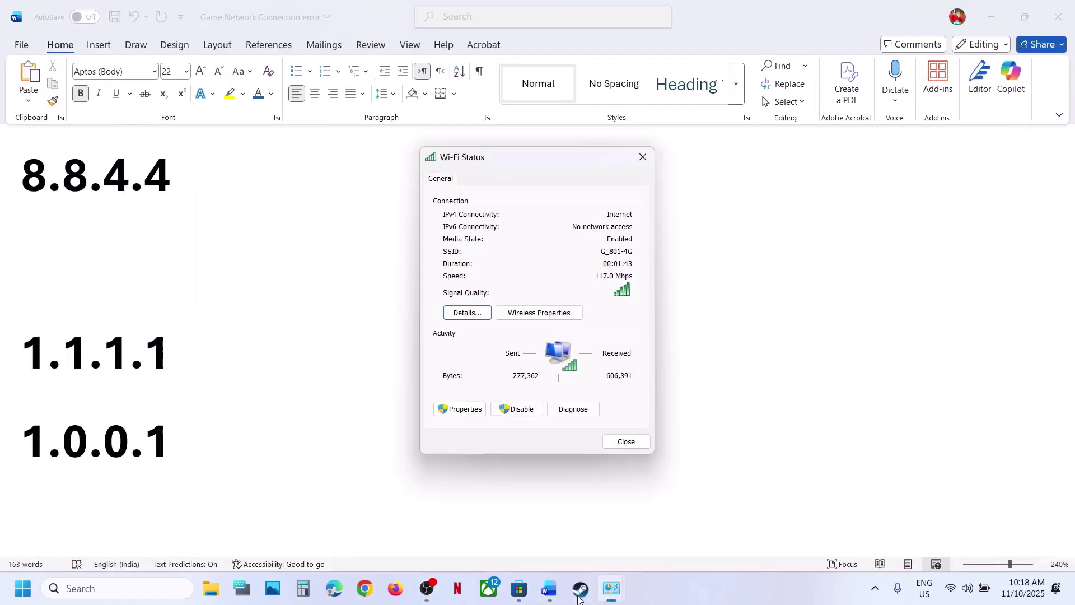
Find Step 7 in the Word guide and disable Internet Protocol Version 6 (TCP/IPv6) in the Wi-Fi properties
scroll(317, 386, down, 4)
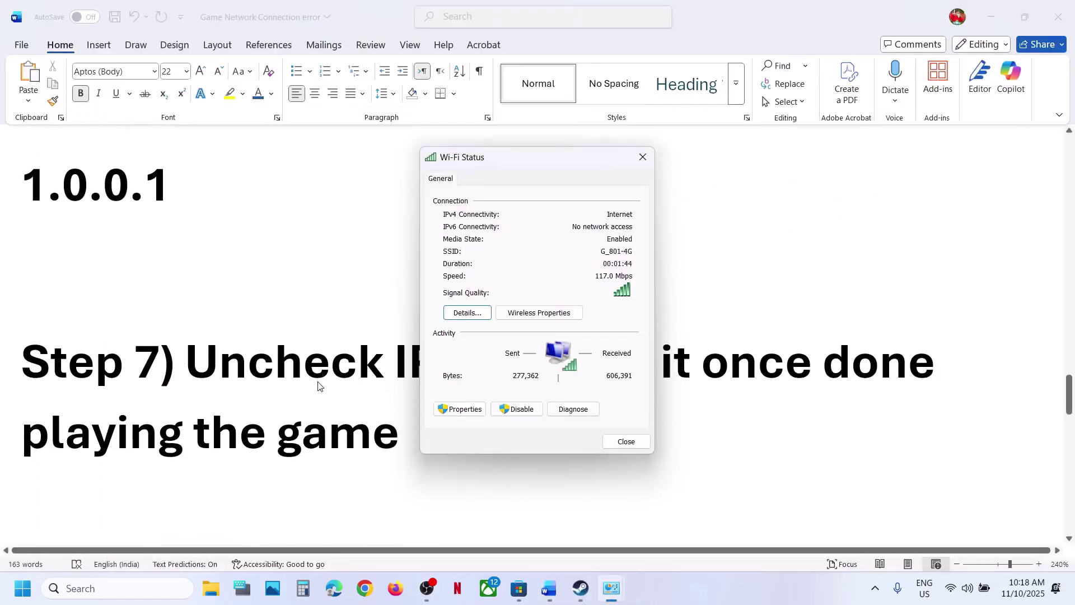
click(513, 145)
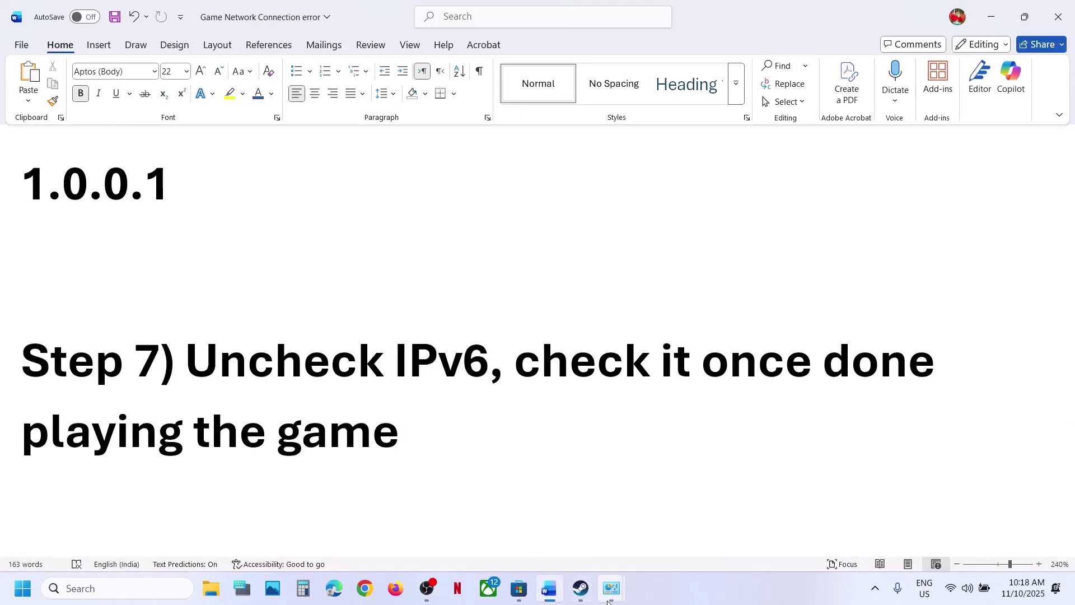
mouse_move(612, 588)
click(690, 522)
click(469, 412)
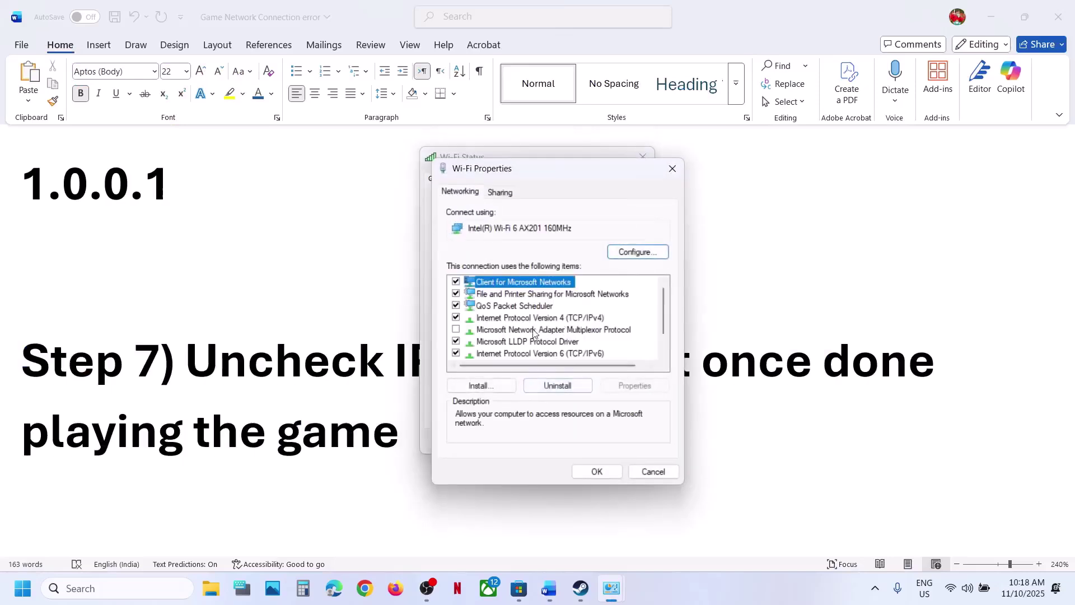
scroll(524, 336, down, 1)
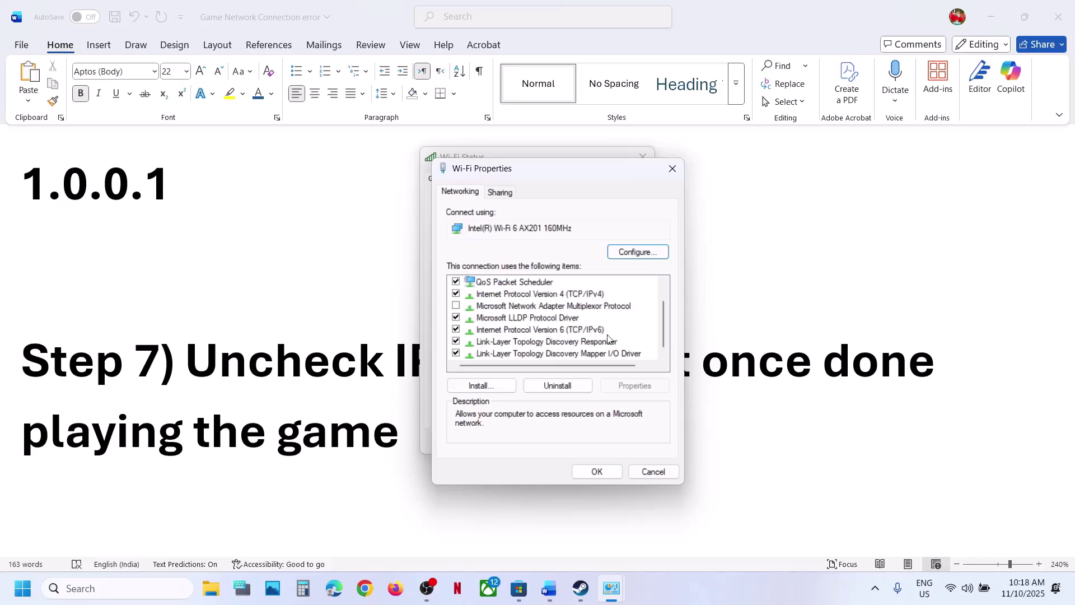
click(457, 330)
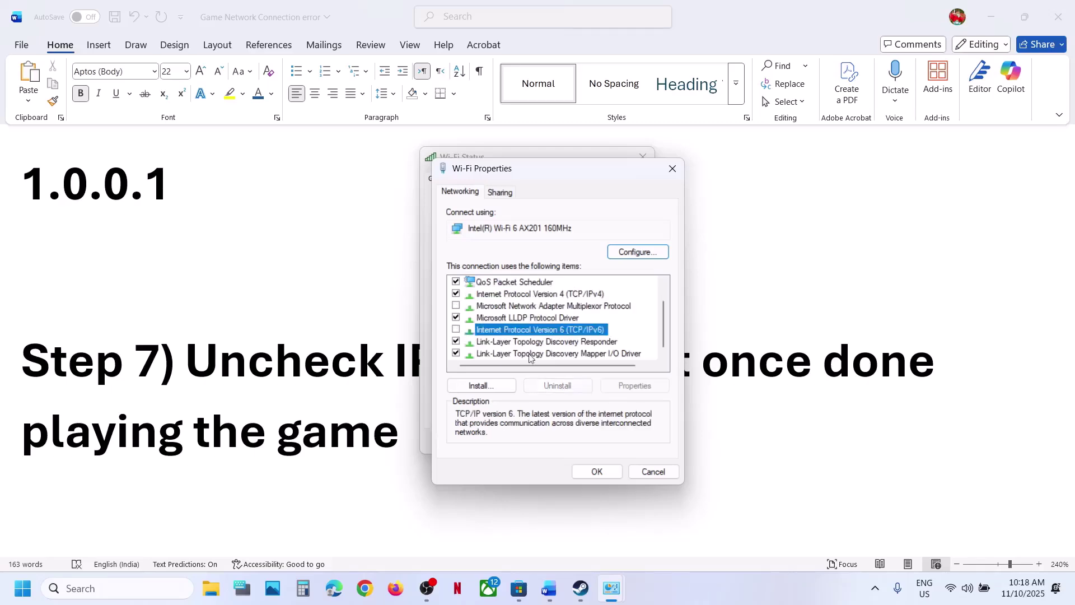
click(597, 470)
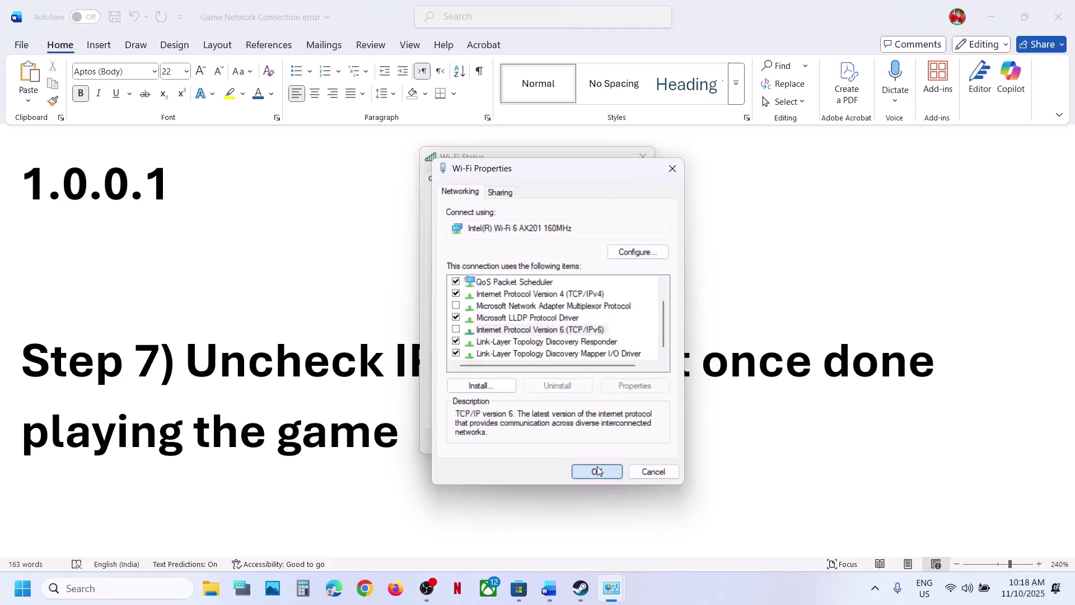
Check the game in Steam, then return to the Wi-Fi properties and re-enable Internet Protocol Version 6 (TCP/IPv6)
click(575, 591)
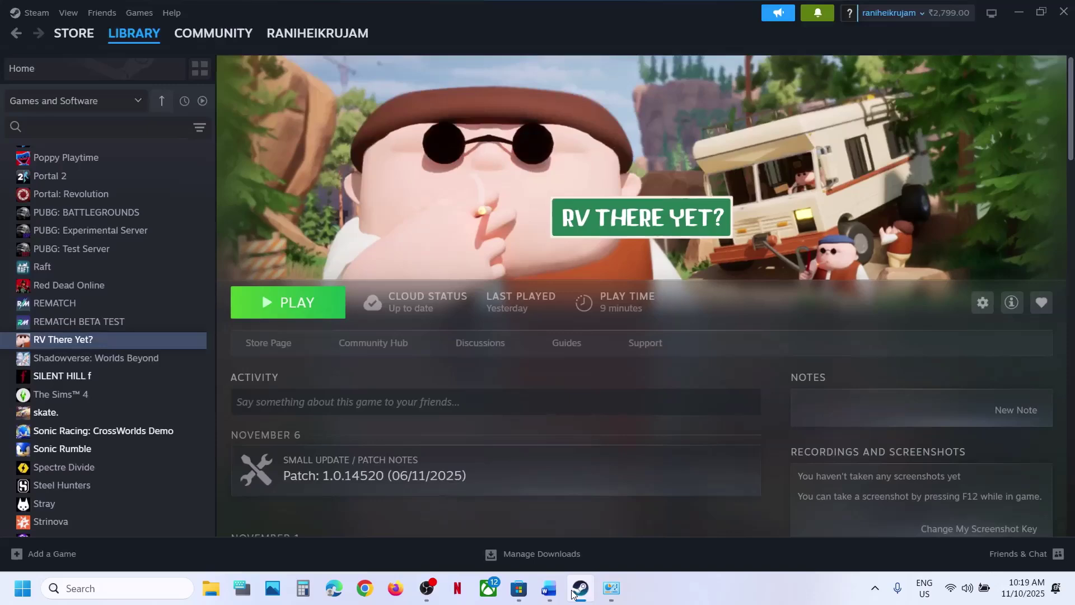
click(575, 591)
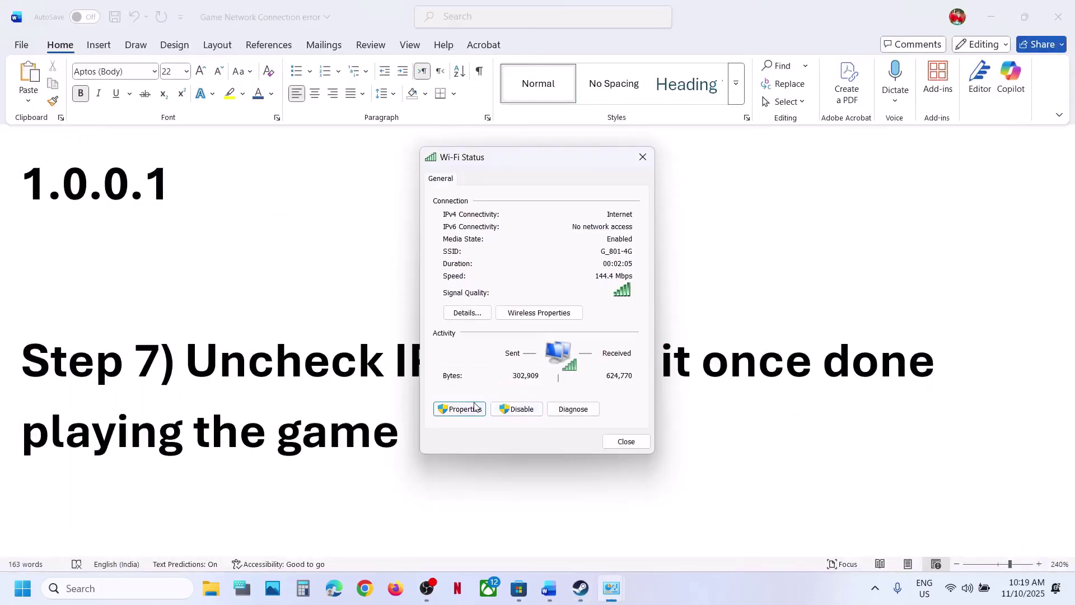
click(475, 408)
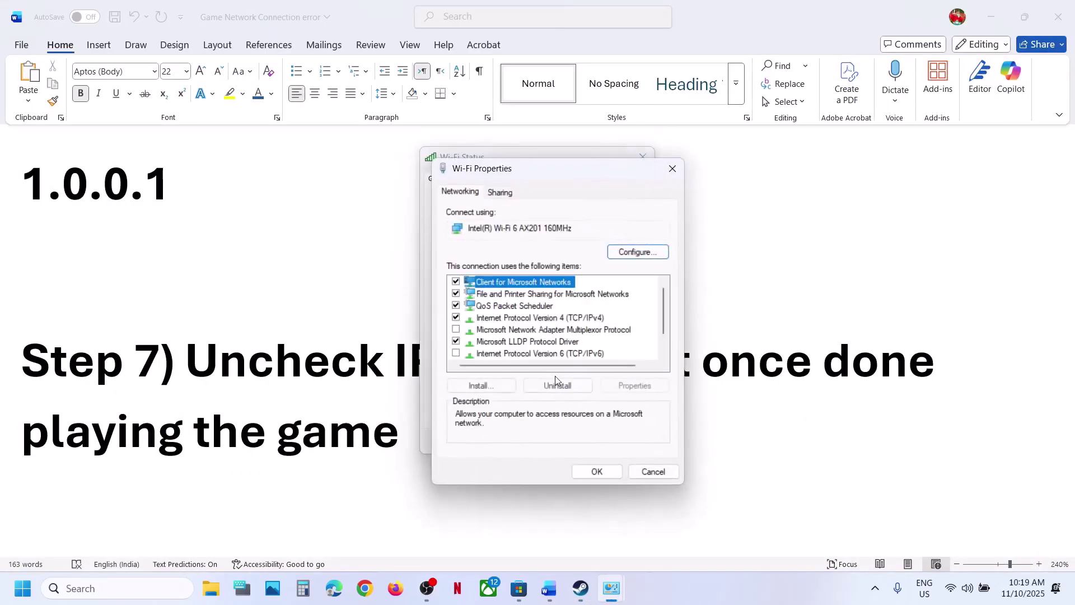
click(456, 352)
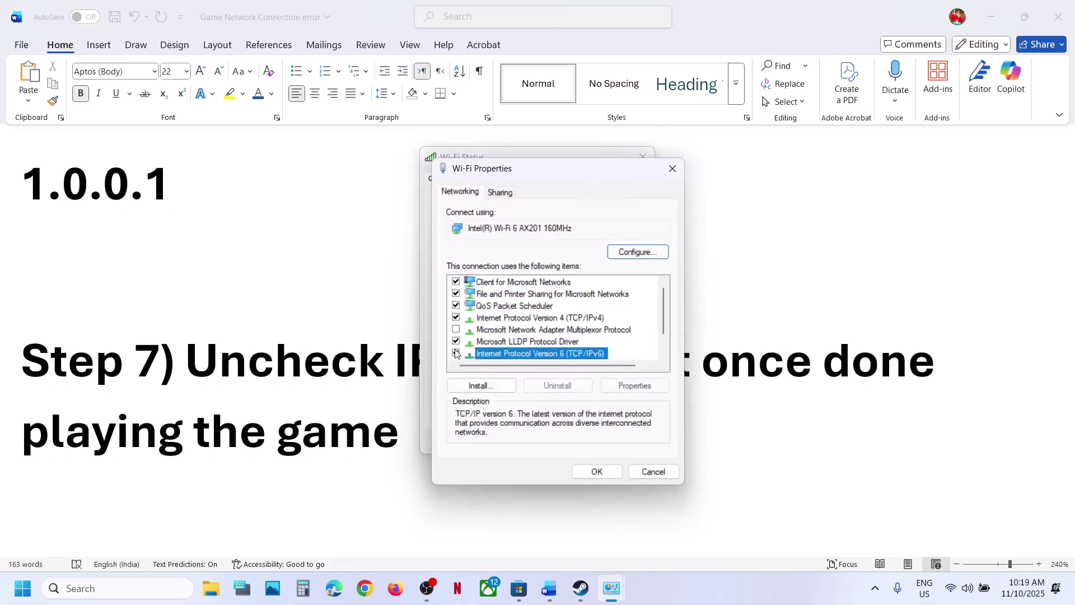
click(655, 473)
click(604, 475)
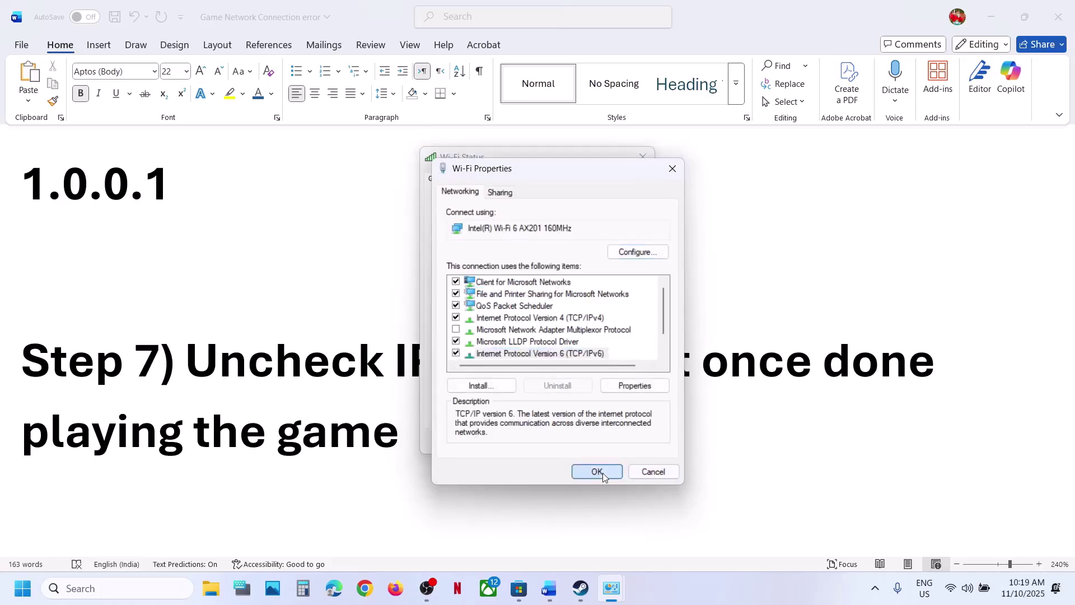
Find Step 8 about running the game as an administrator in the Word guide
click(554, 598)
scroll(398, 416, down, 5)
scroll(398, 416, up, 1)
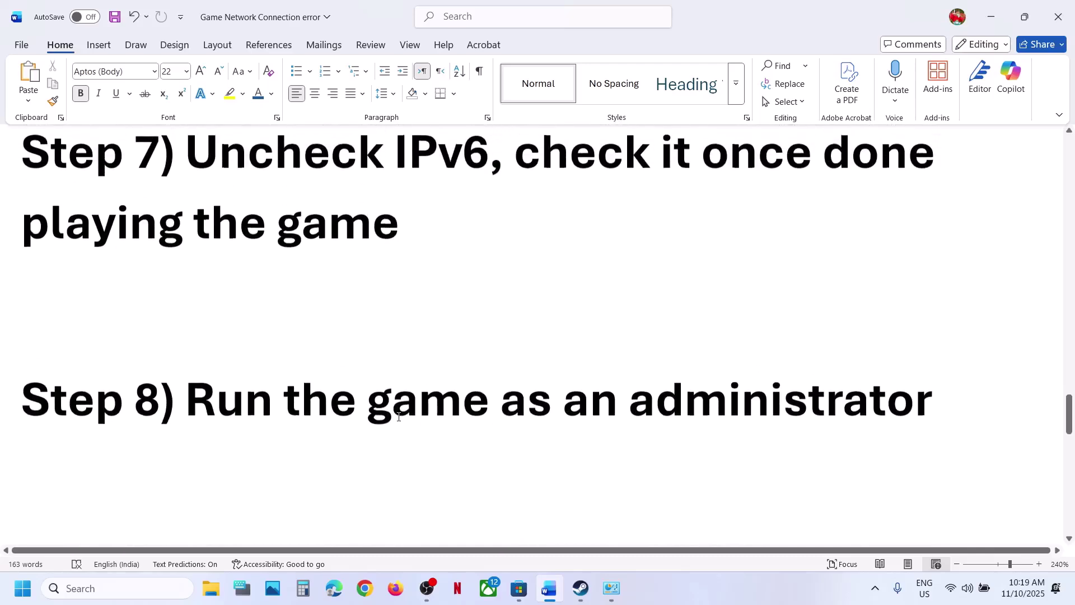
Browse the local files of RV There Yet? from the Steam library and go to the Ride\Binaries\Win64 folder
click(583, 588)
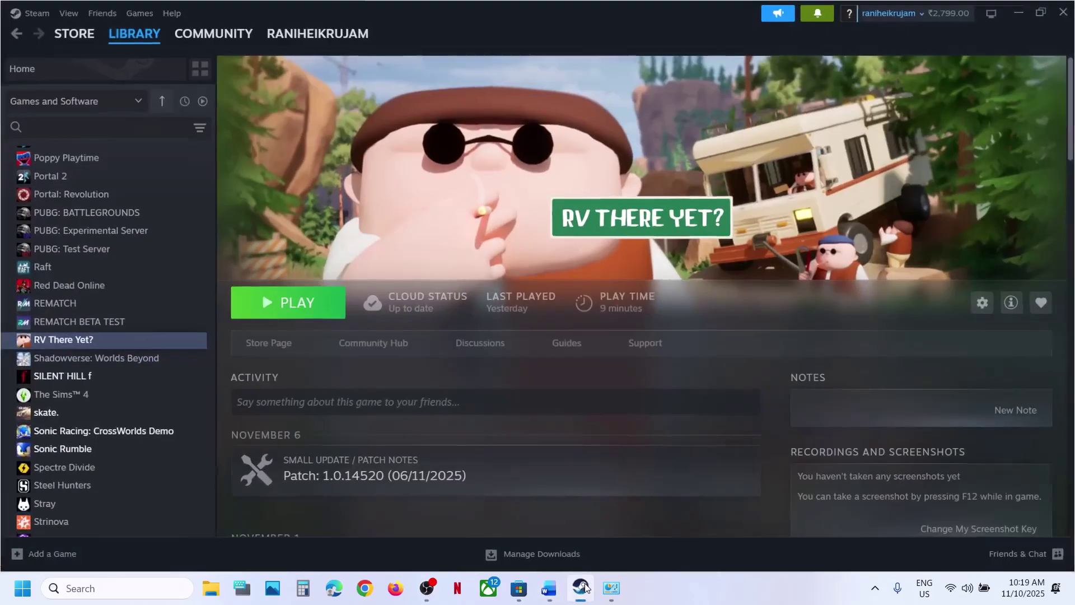
right_click(99, 340)
mouse_move(142, 420)
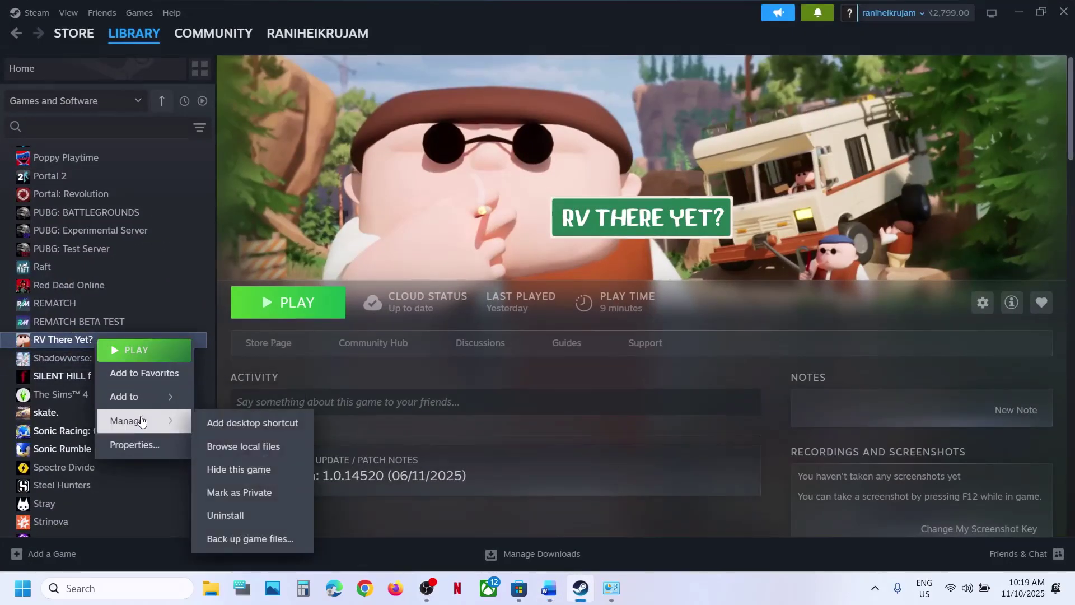
click(240, 447)
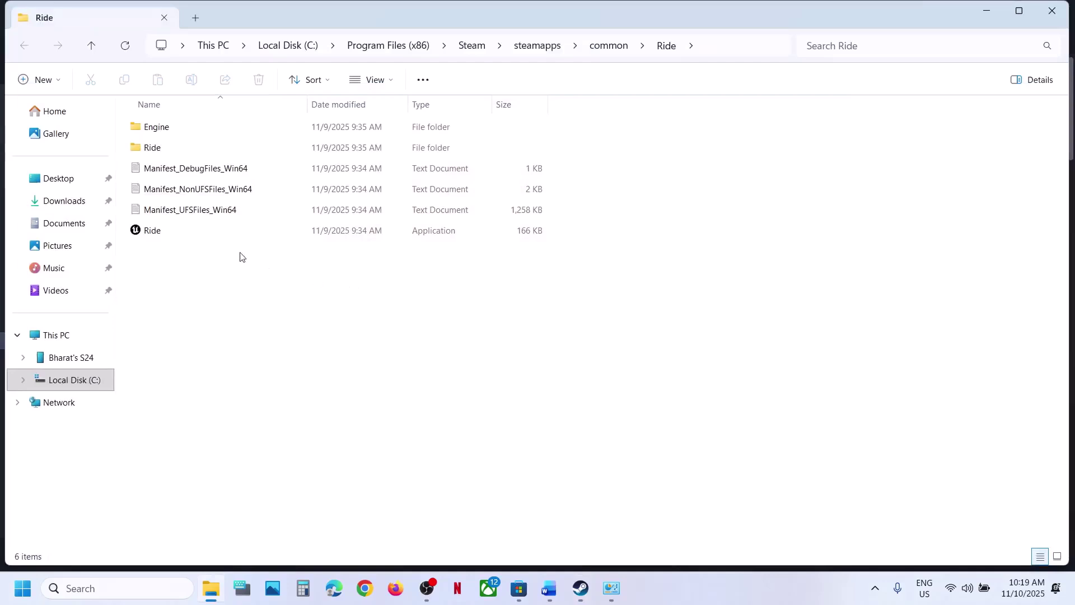
double_click(150, 148)
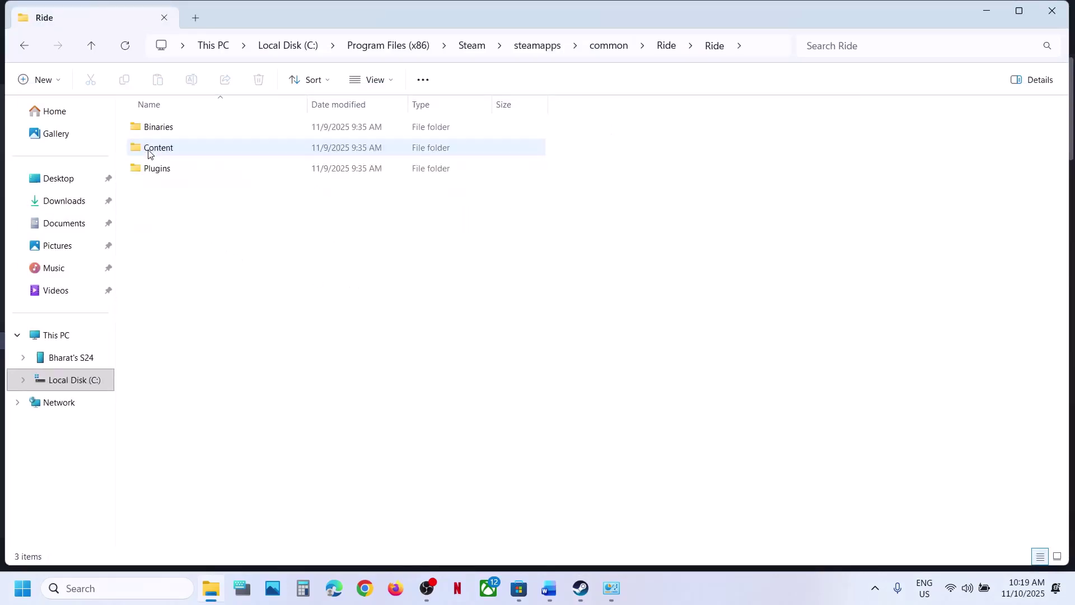
double_click(163, 130)
double_click(164, 131)
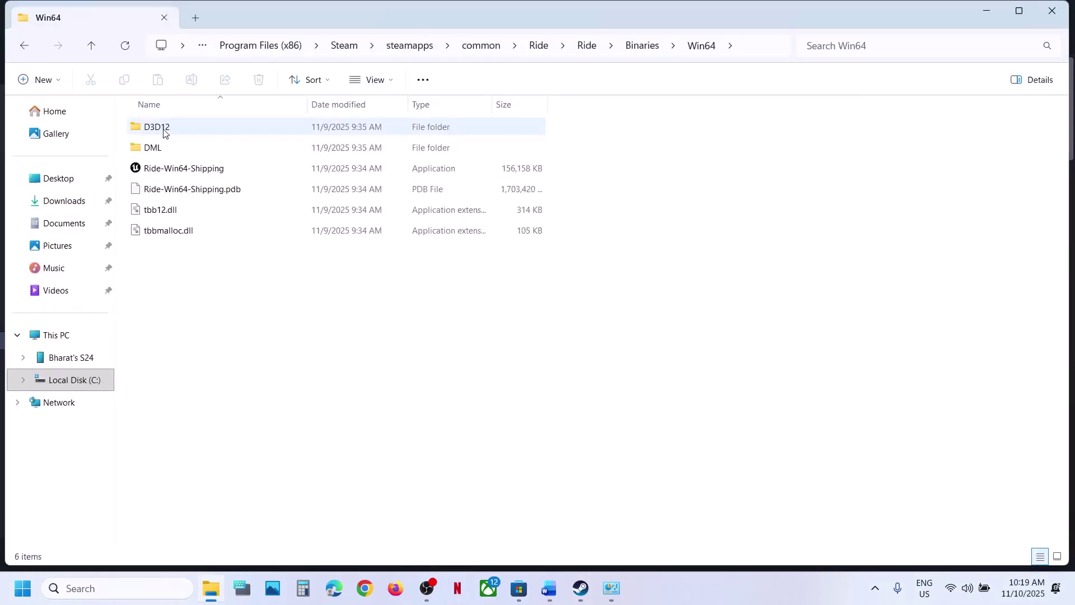
Set the Ride-Win64-Shipping application to run as an administrator in its compatibility properties and apply the change
right_click(180, 168)
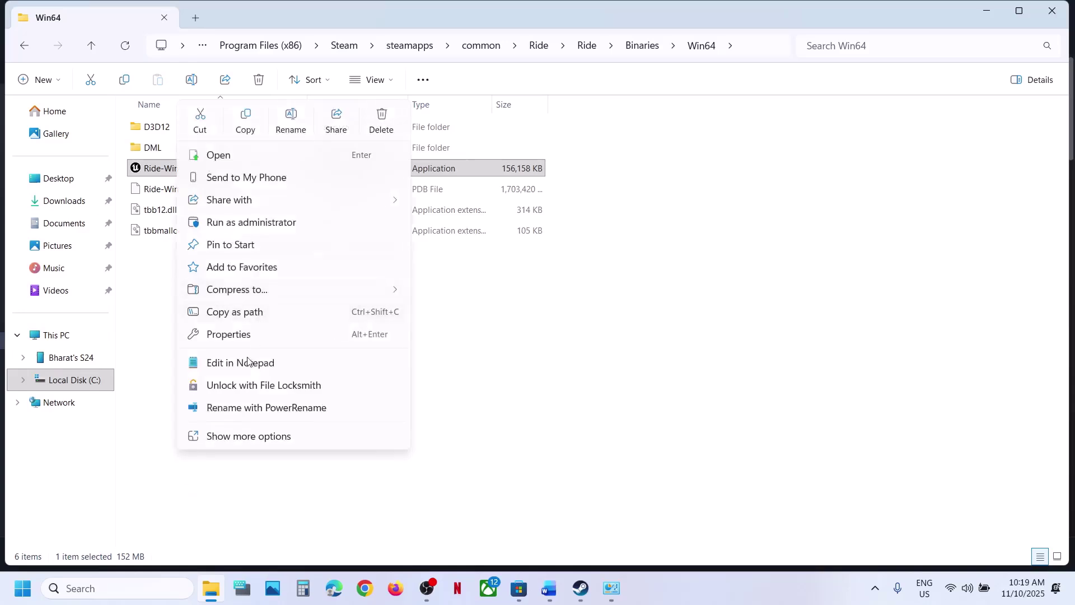
click(240, 335)
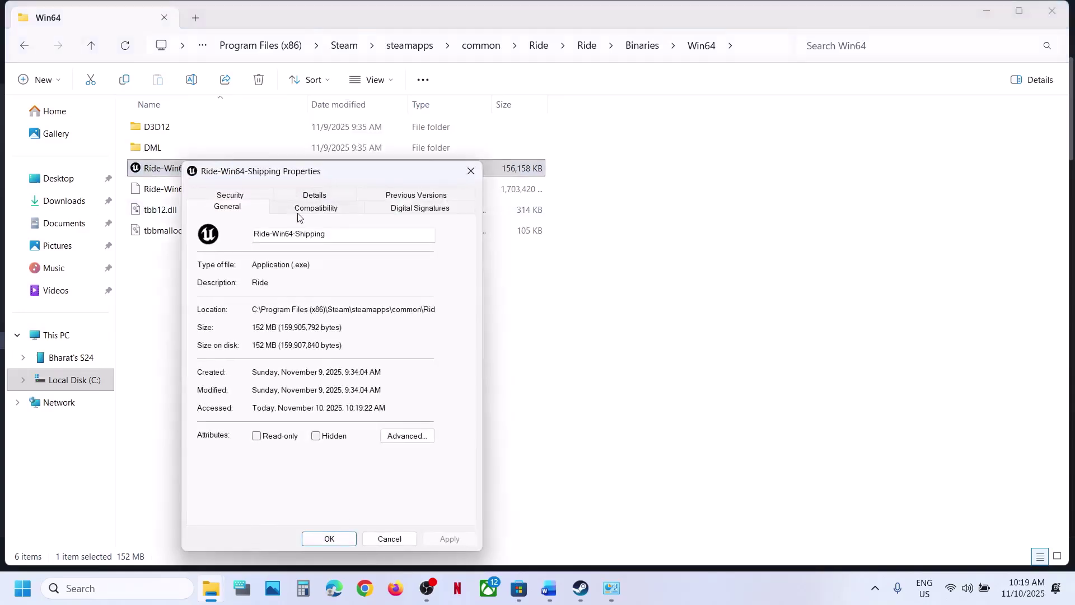
click(300, 210)
click(208, 428)
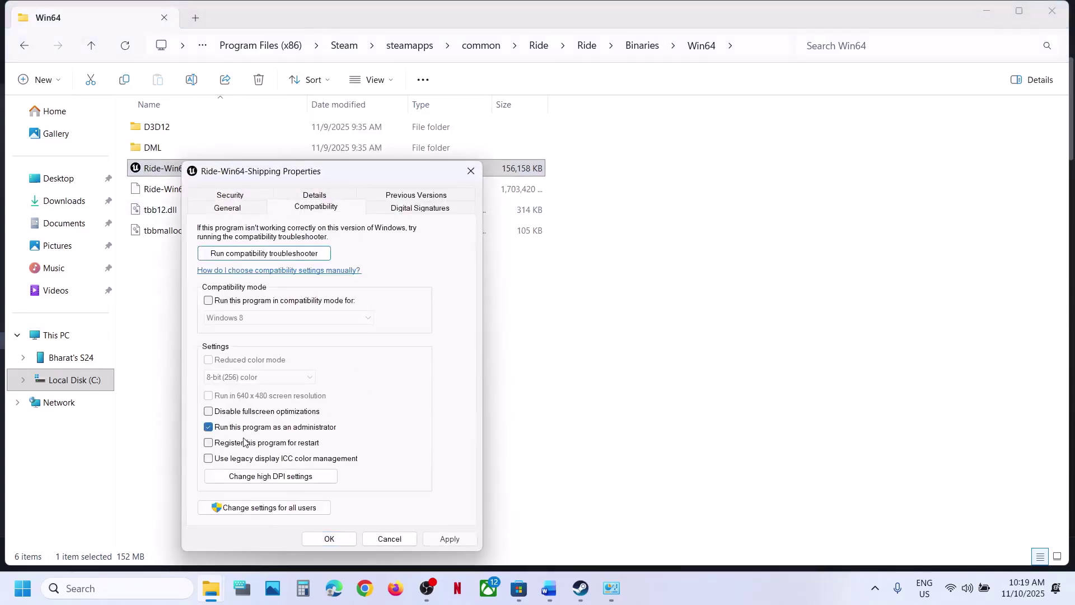
click(450, 539)
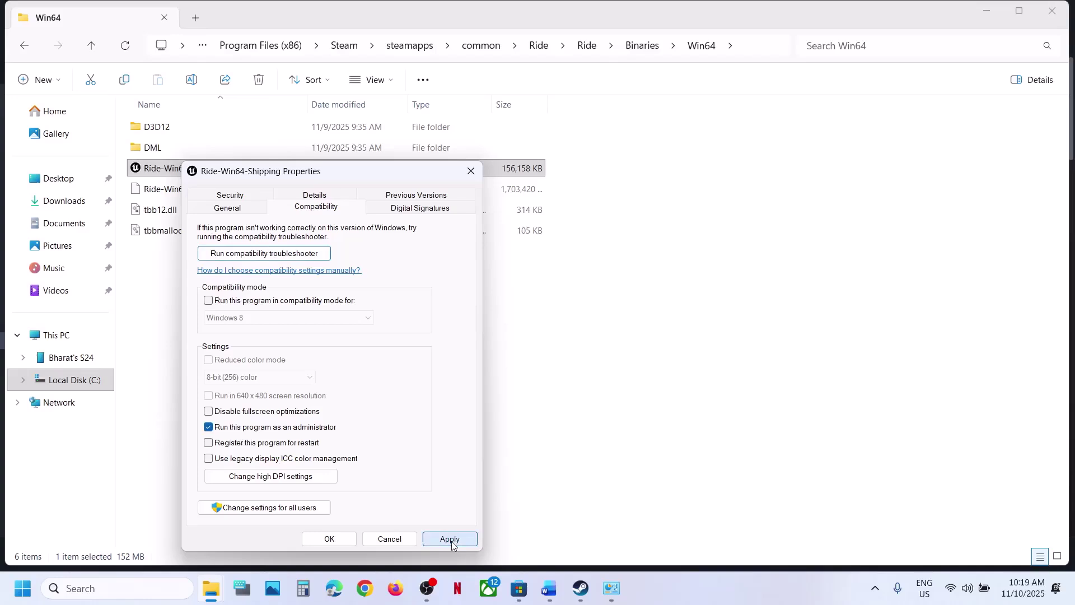
click(329, 539)
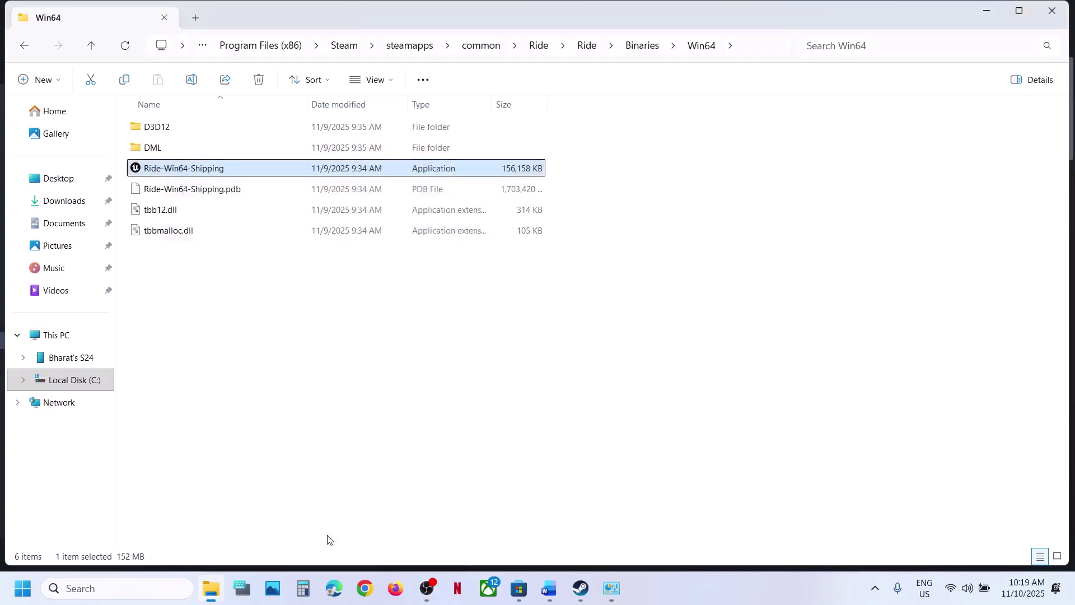
Return to the game's main Ride folder and set the Ride application to run as an administrator
click(97, 49)
click(98, 49)
click(98, 49)
click(148, 231)
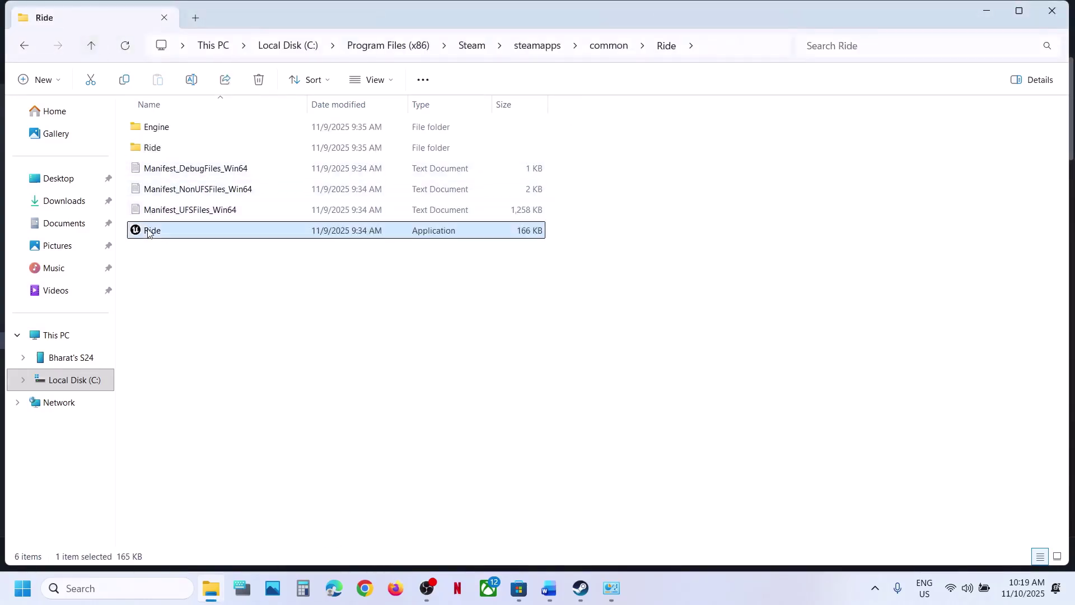
right_click(148, 231)
click(205, 339)
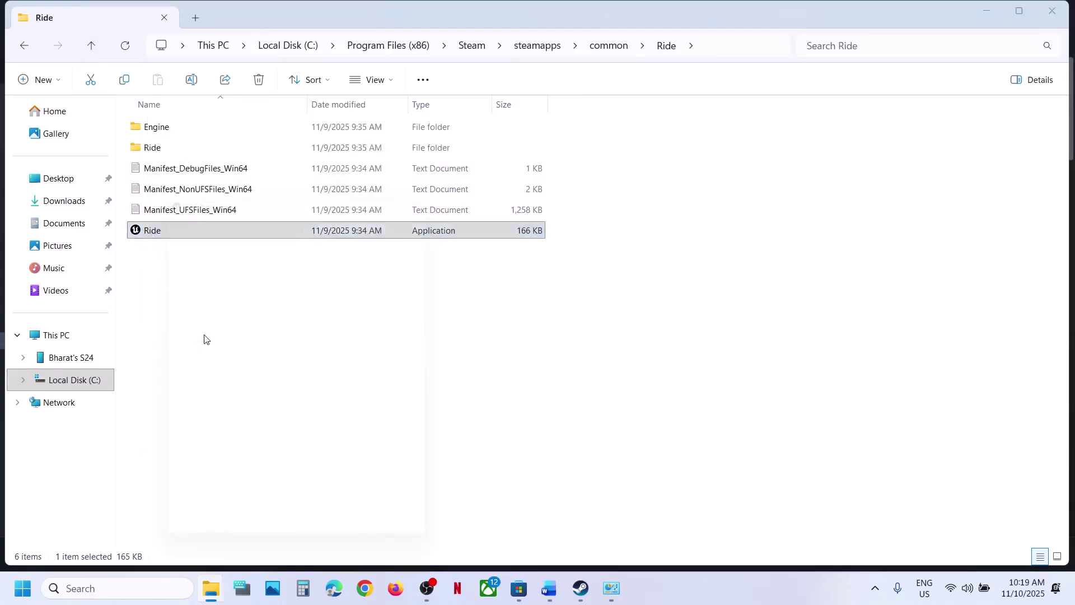
click(282, 228)
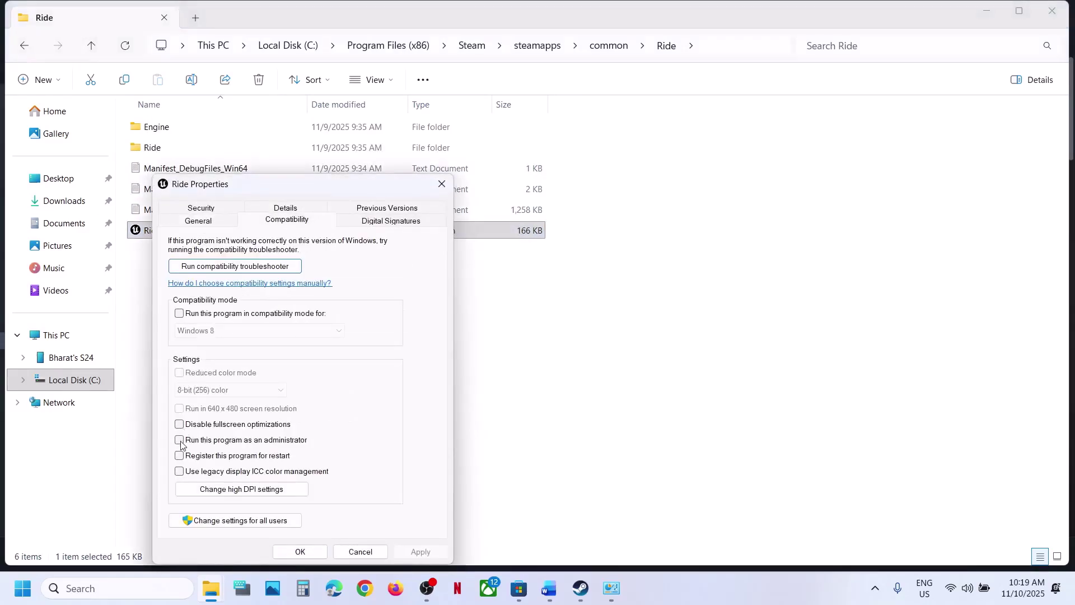
click(312, 552)
Find Step 9 about allowing the game exe file in the antivirus program in the Word guide
click(549, 588)
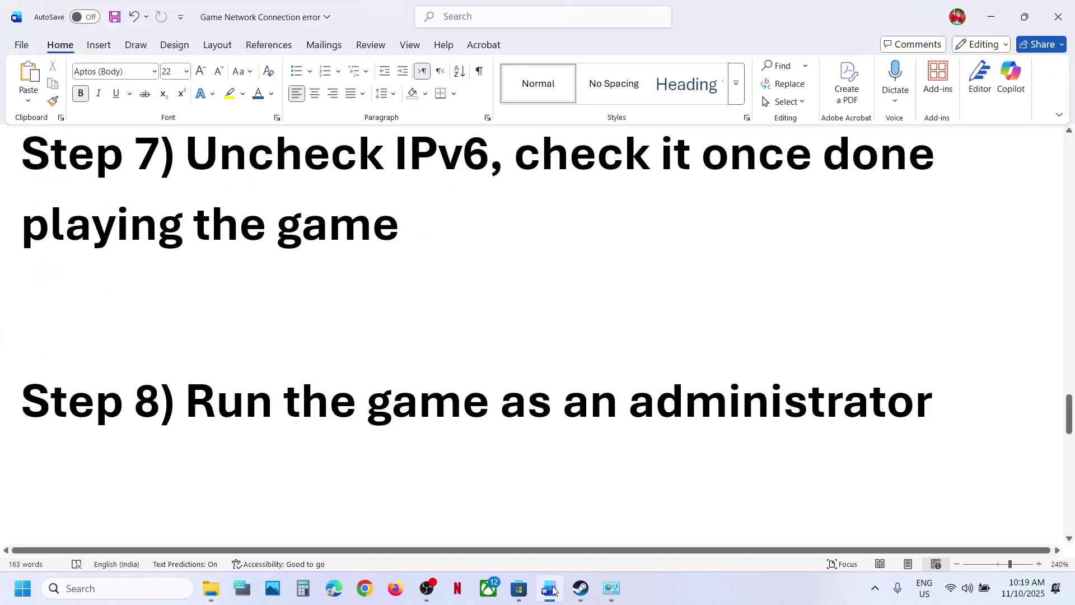
scroll(439, 409, down, 6)
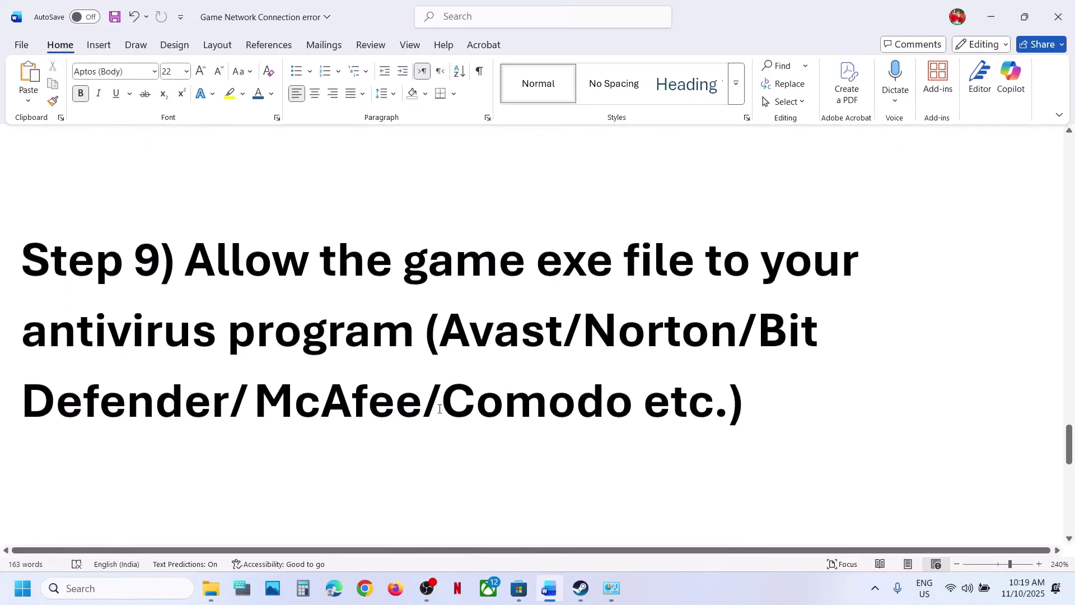
scroll(439, 409, up, 1)
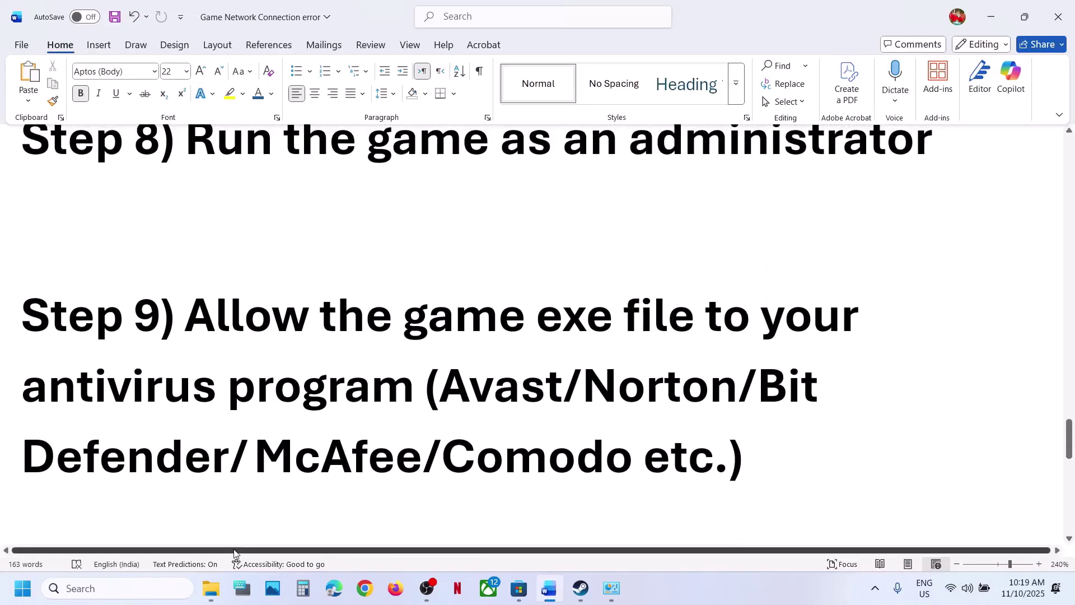
Open the list of apps allowed through Controlled folder access under Windows Security's ransomware protection, granting administrator permission
key(super+i)
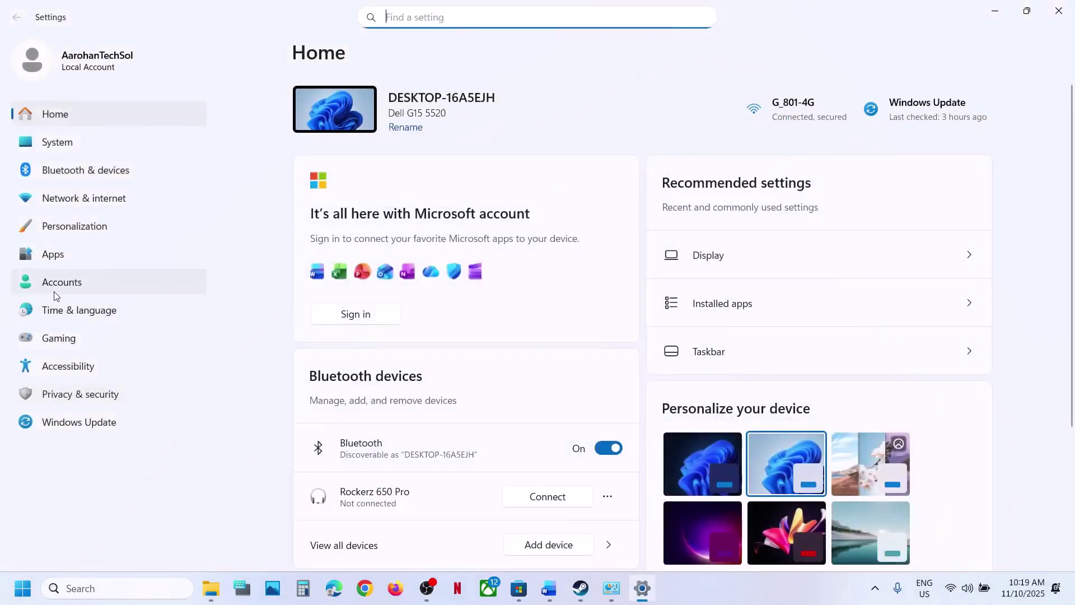
click(42, 395)
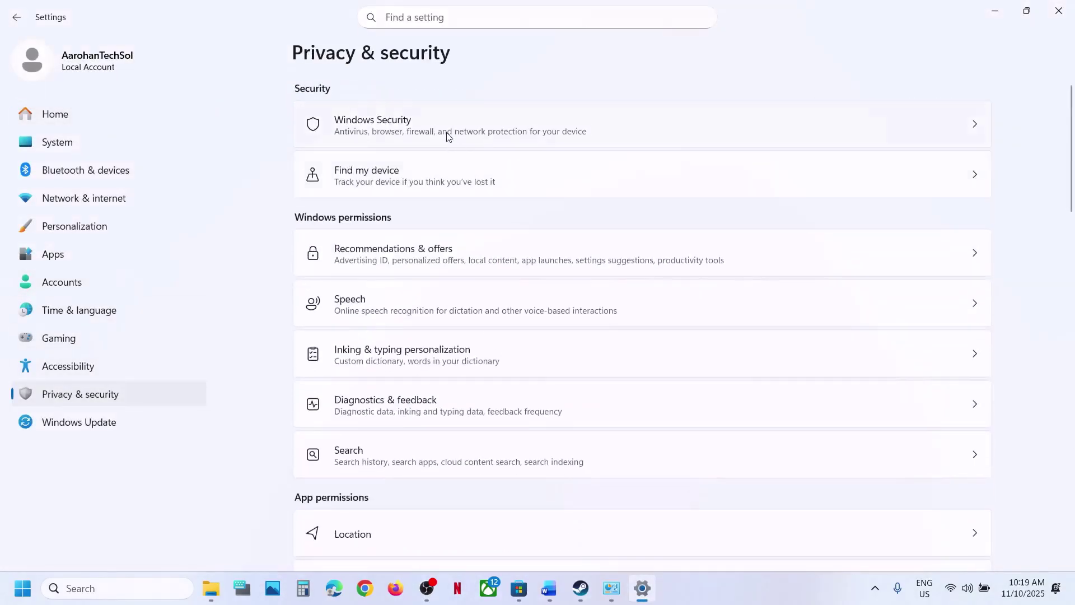
click(448, 137)
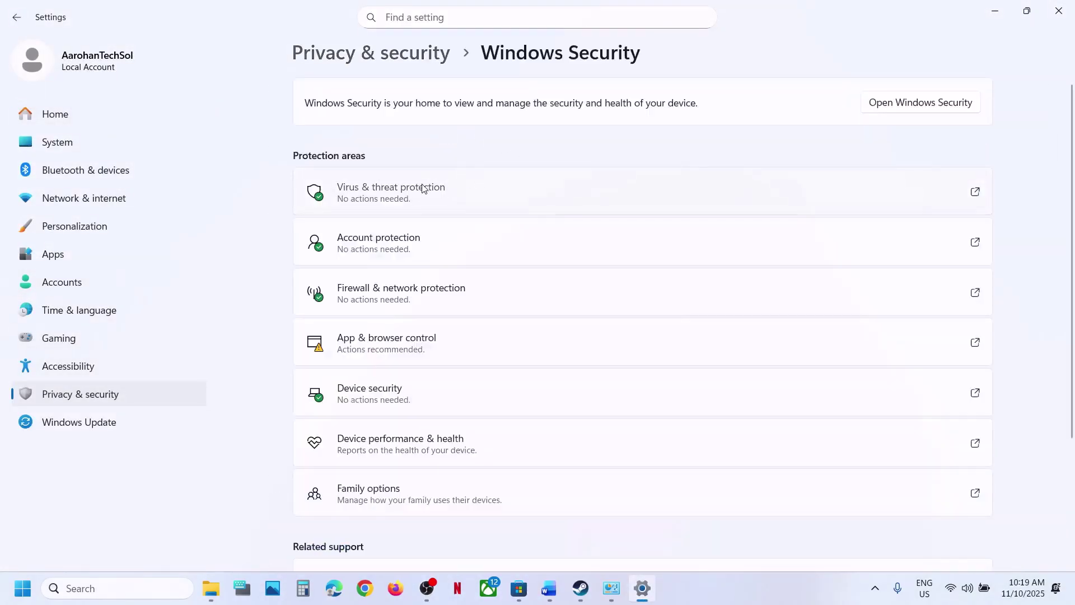
click(423, 188)
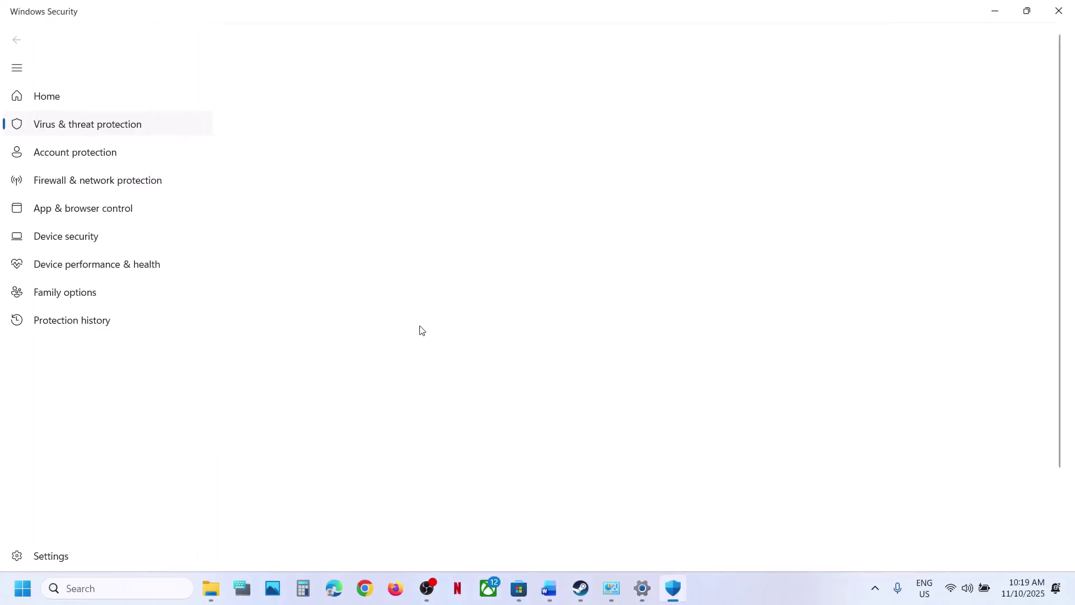
scroll(421, 329, down, 3)
click(371, 510)
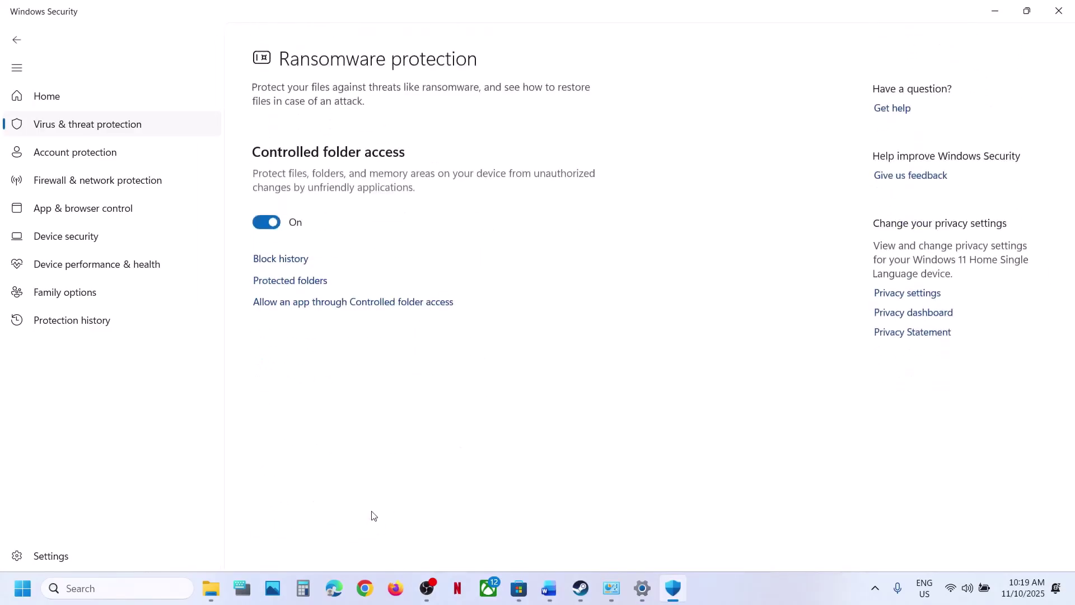
click(329, 296)
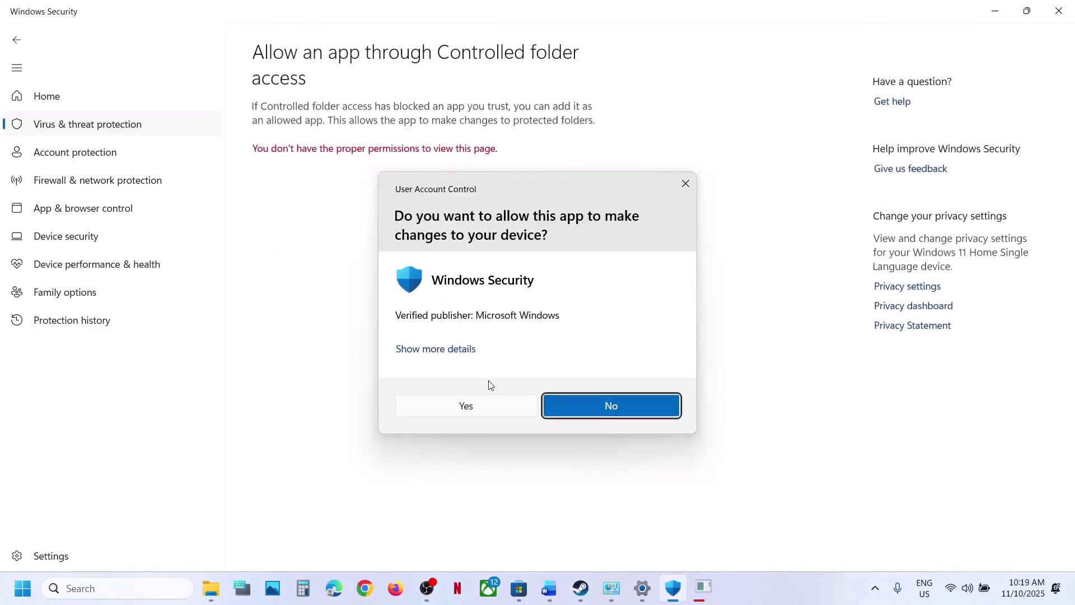
click(467, 406)
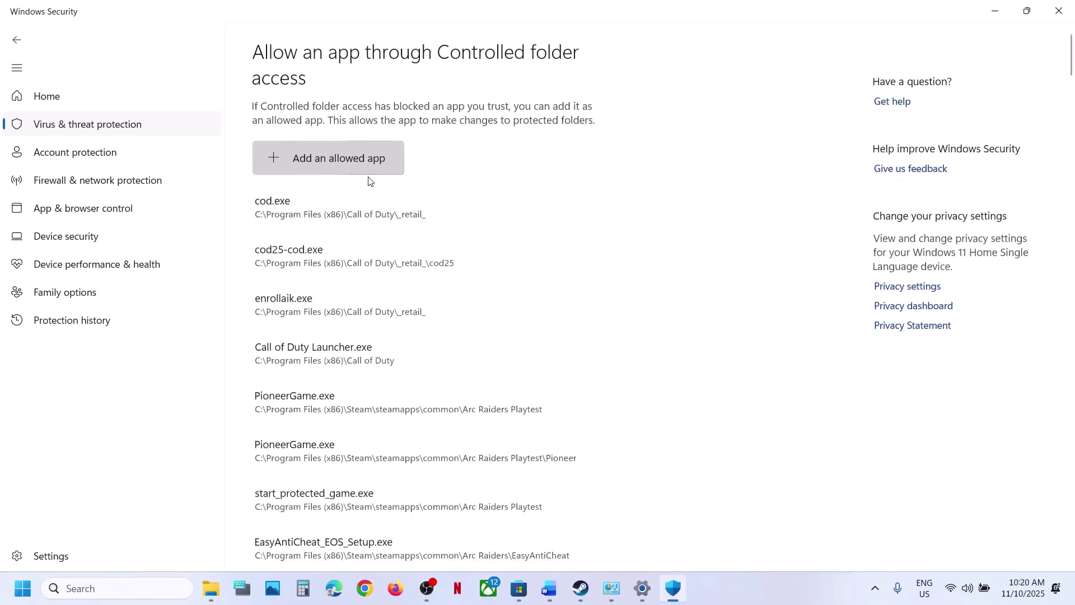
Add Ride-Win64-Shipping from the Win64 folder as an allowed app for Controlled folder access
click(354, 158)
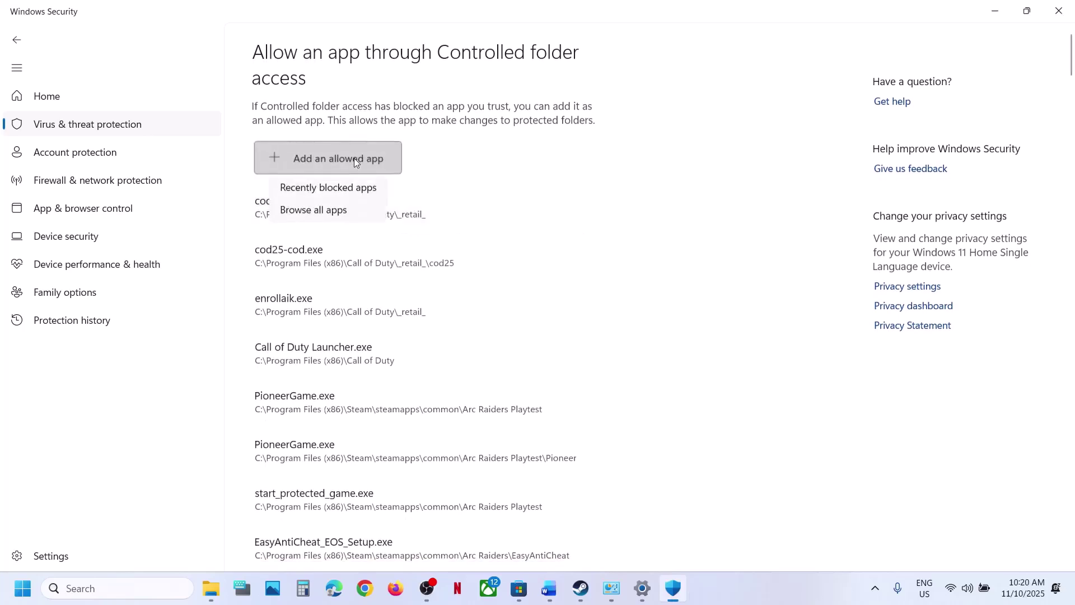
click(355, 216)
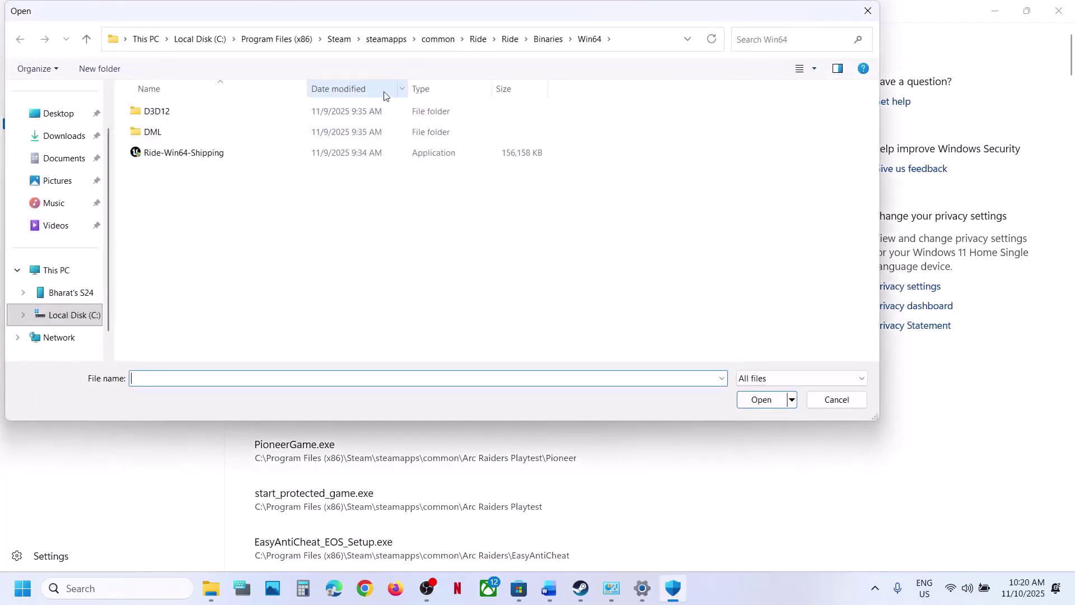
click(251, 159)
click(764, 399)
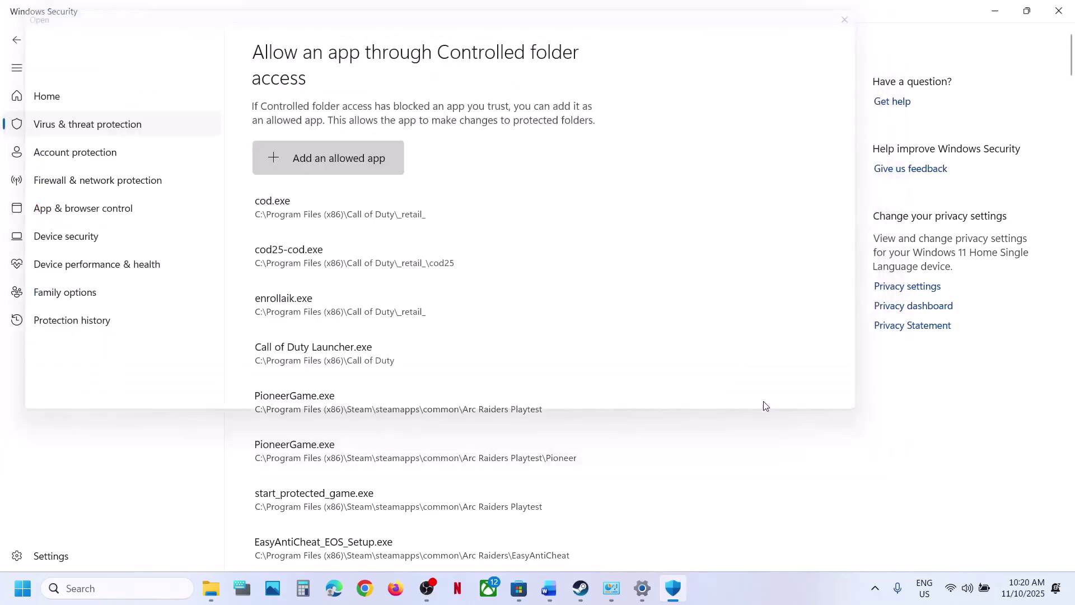
Add the Ride application from the game's main Ride folder as another allowed app for Controlled folder access
click(359, 158)
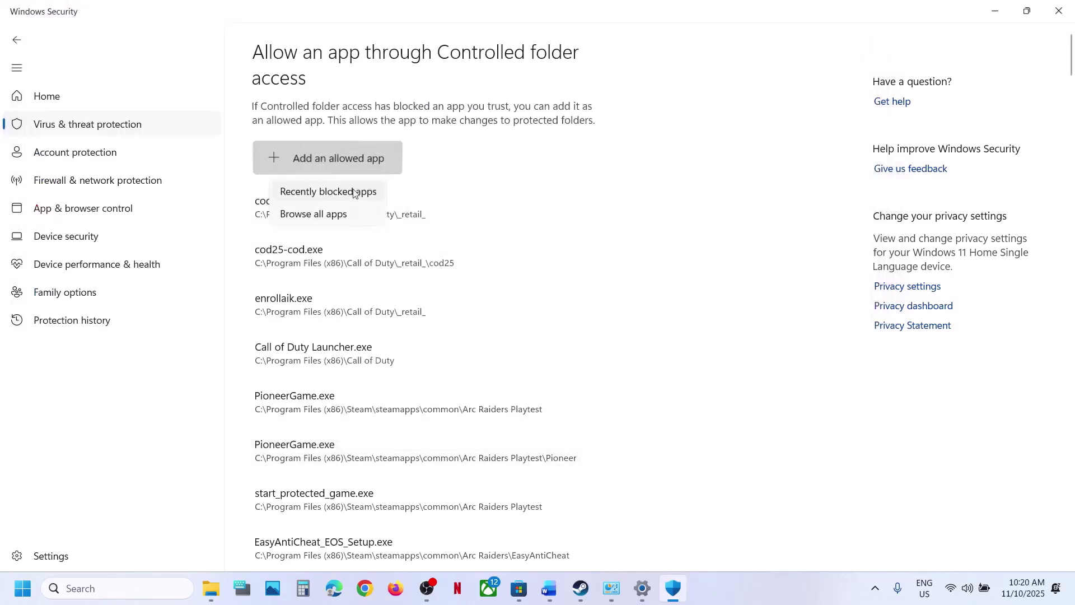
click(330, 215)
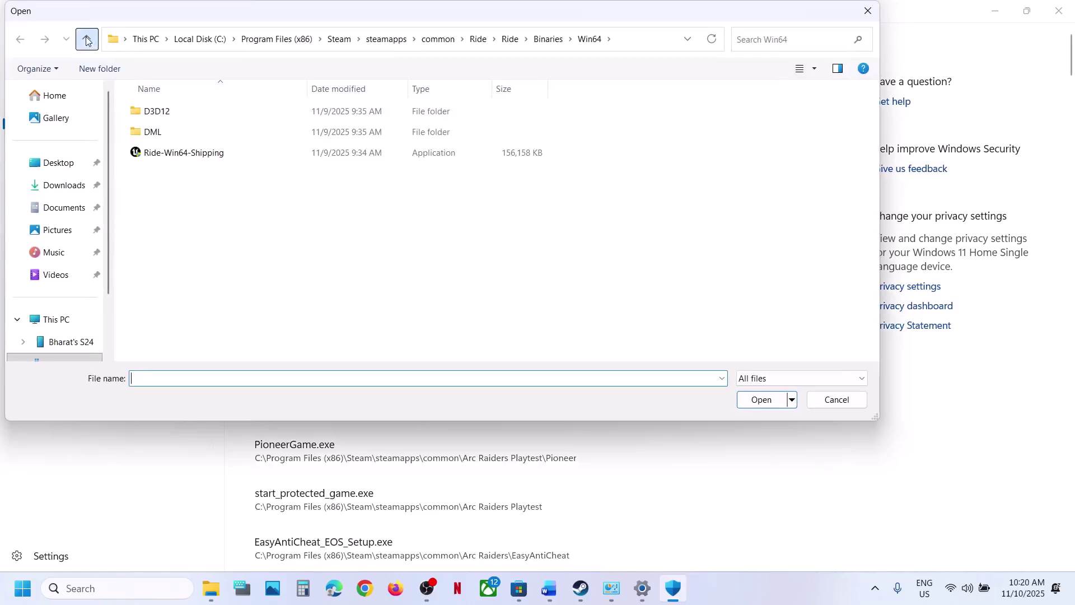
click(87, 39)
click(87, 39)
click(86, 39)
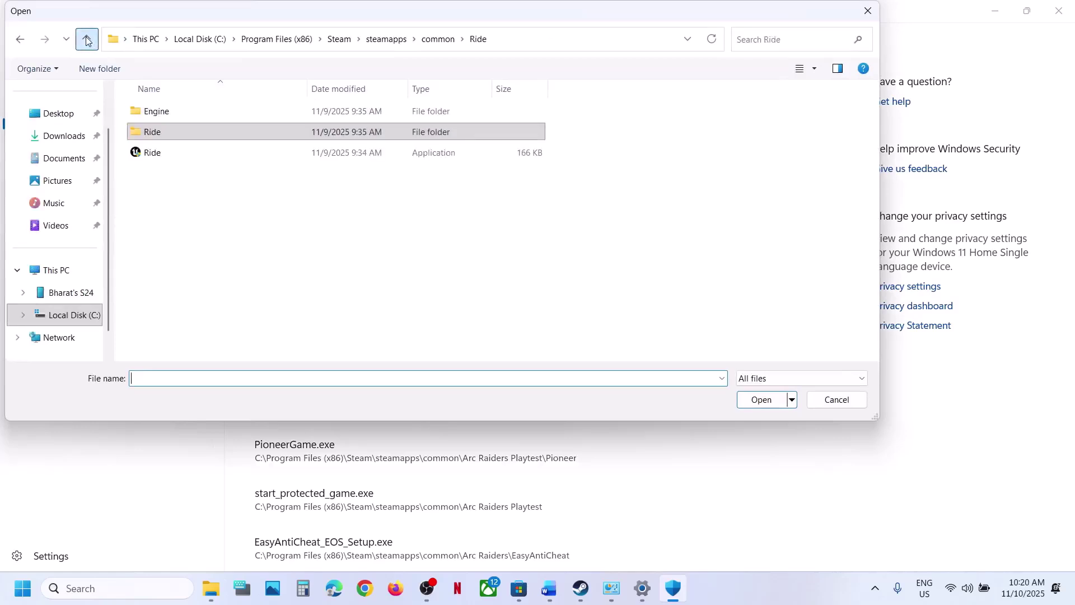
click(168, 157)
click(761, 399)
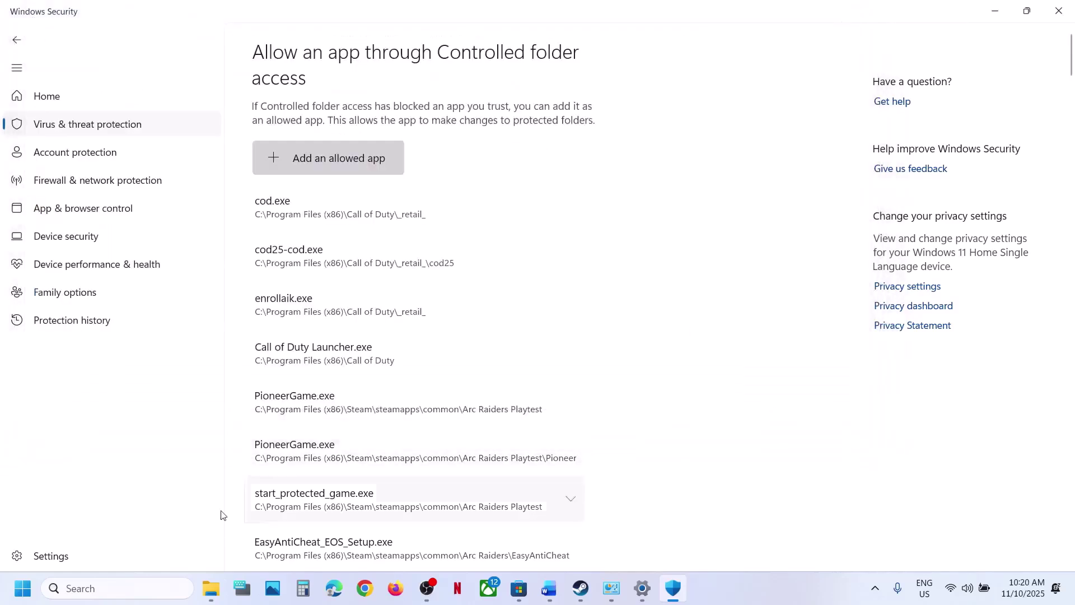
Open the Windows Defender Firewall list of allowed apps and features in Control Panel
click(120, 591)
text(control)
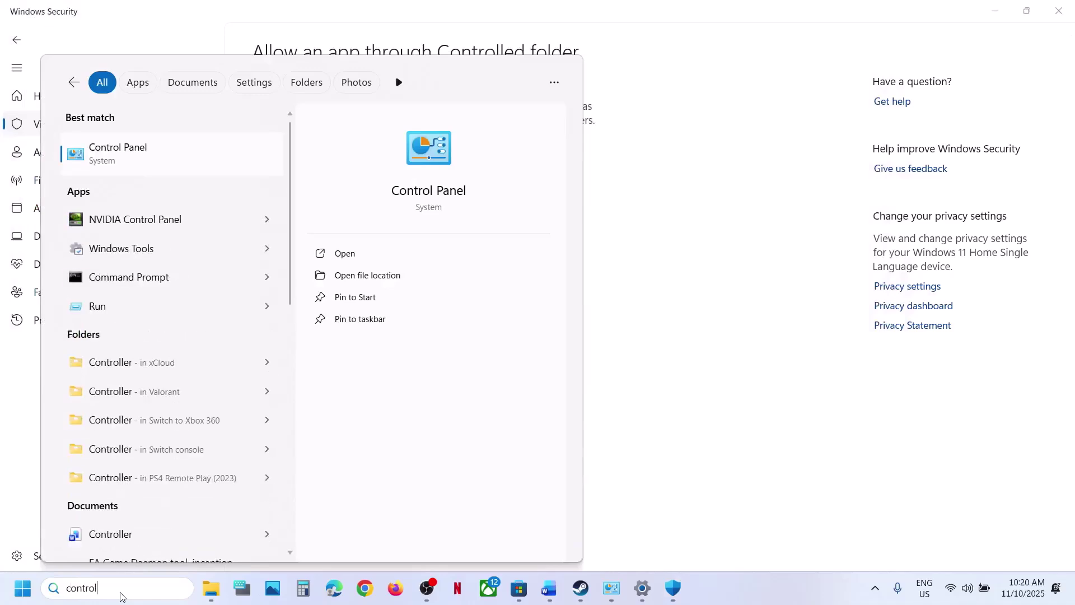
key(Return)
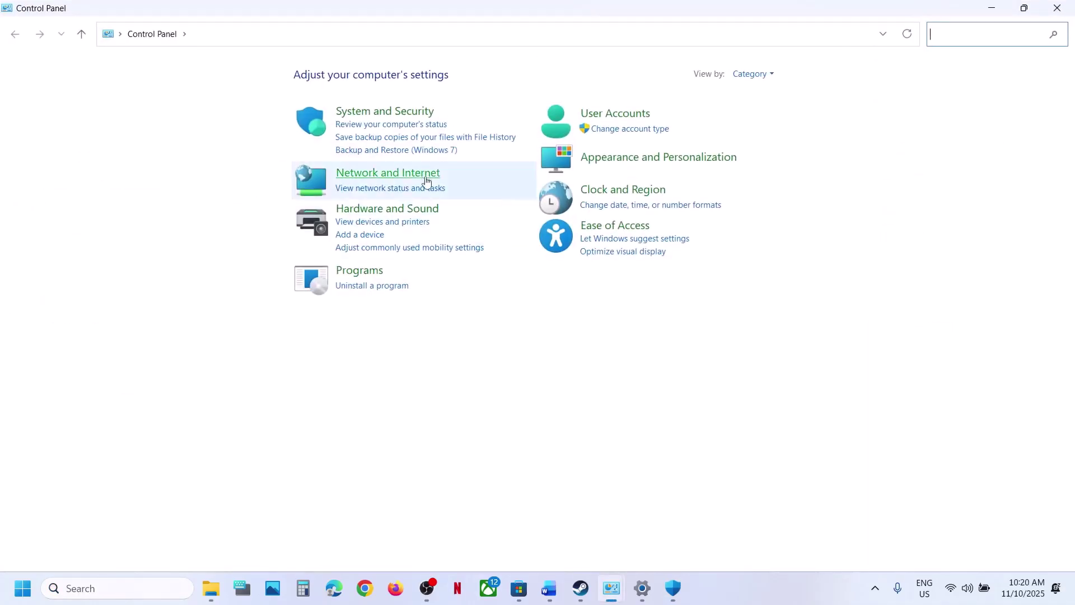
click(383, 112)
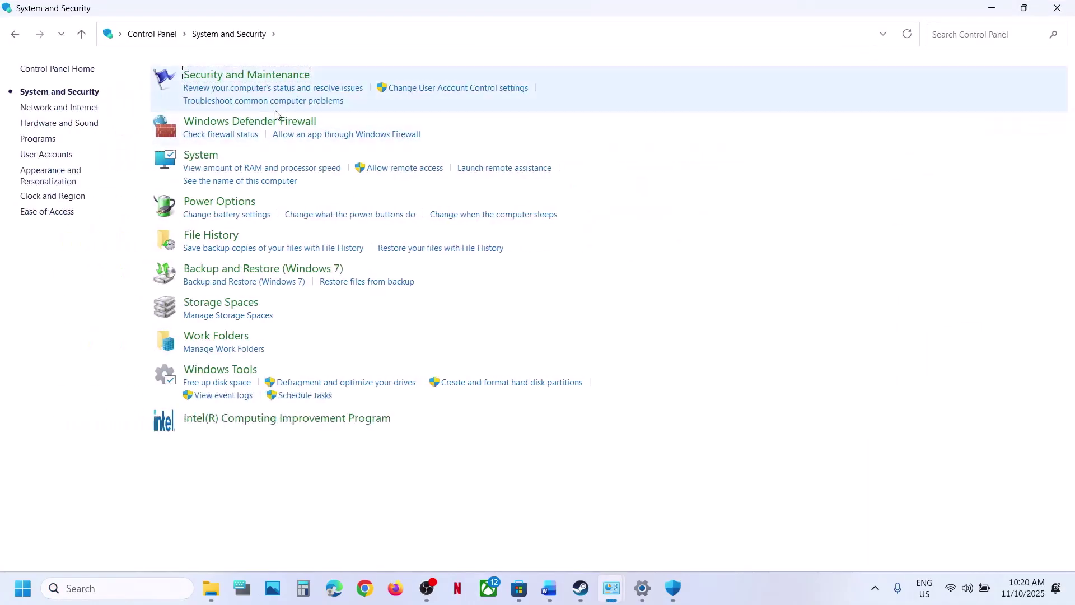
click(252, 123)
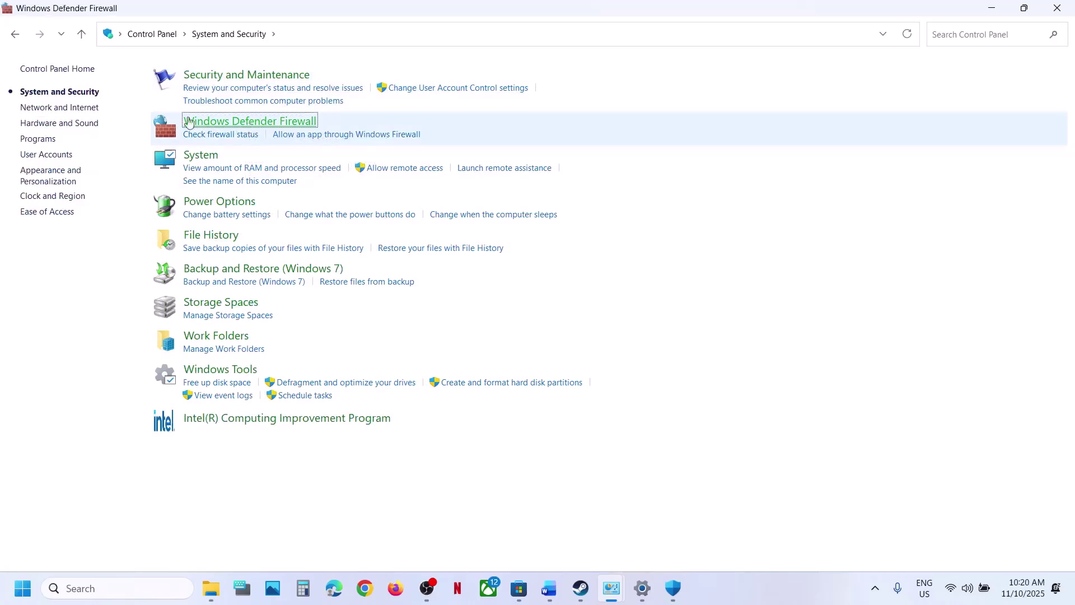
click(63, 116)
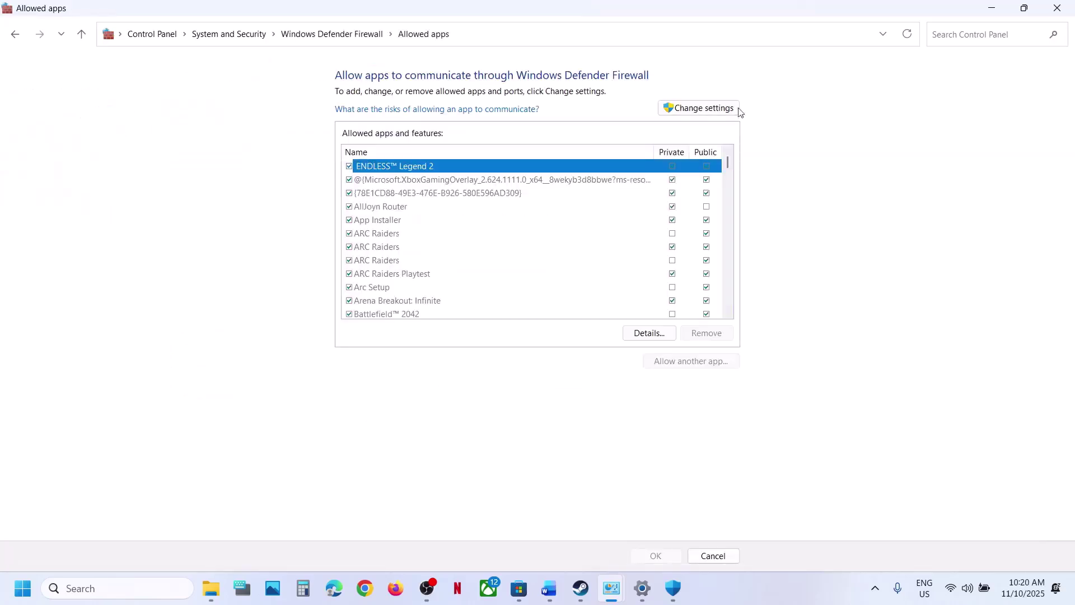
Unlock the firewall's allowed apps list and try to add the Ride application from the game's main Ride folder
click(731, 108)
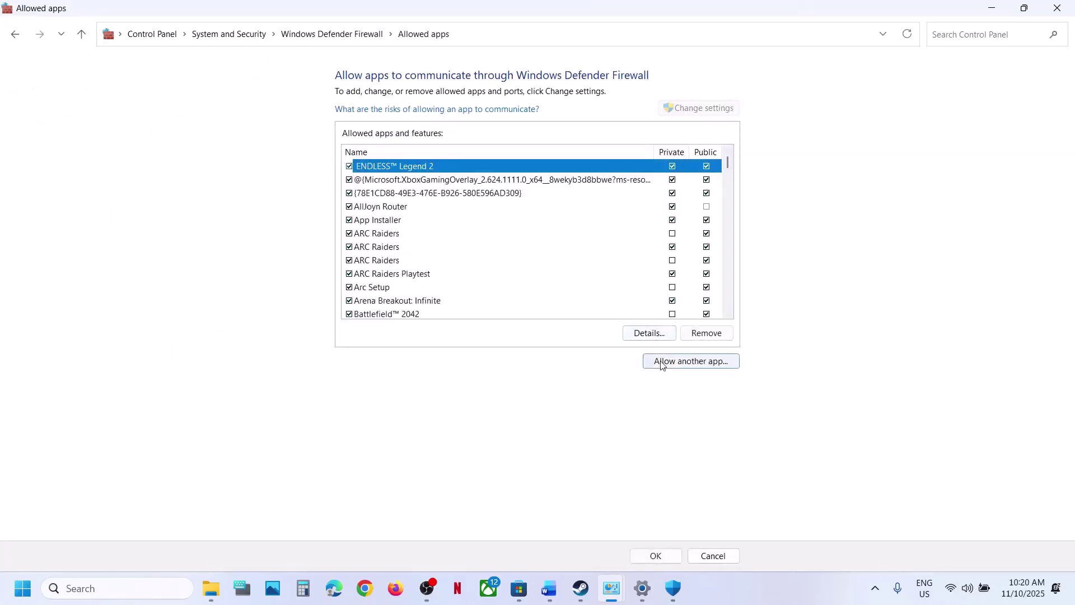
click(663, 362)
click(648, 358)
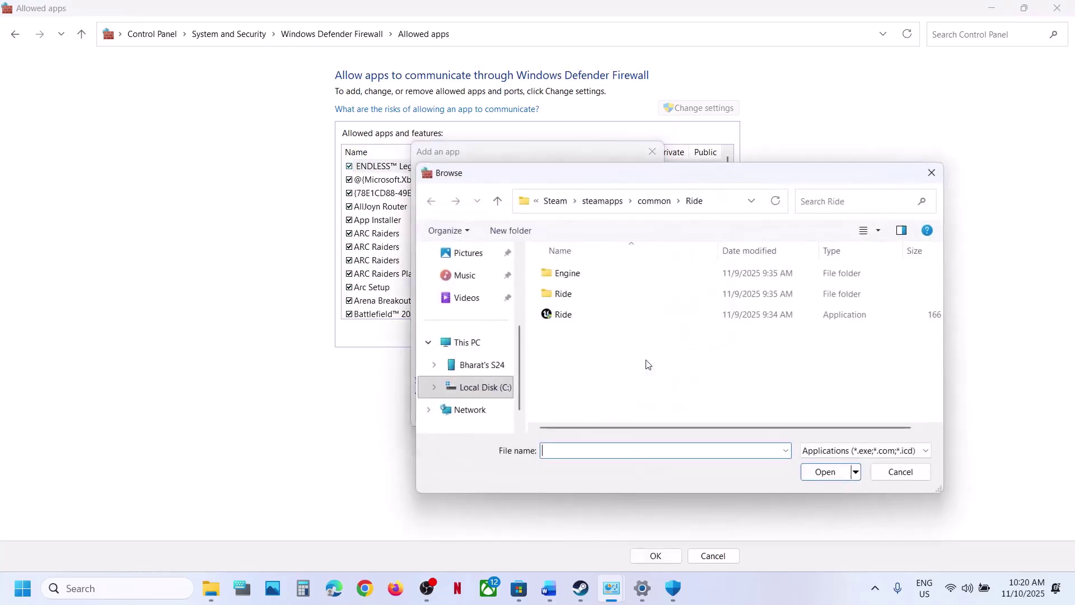
click(564, 314)
click(823, 472)
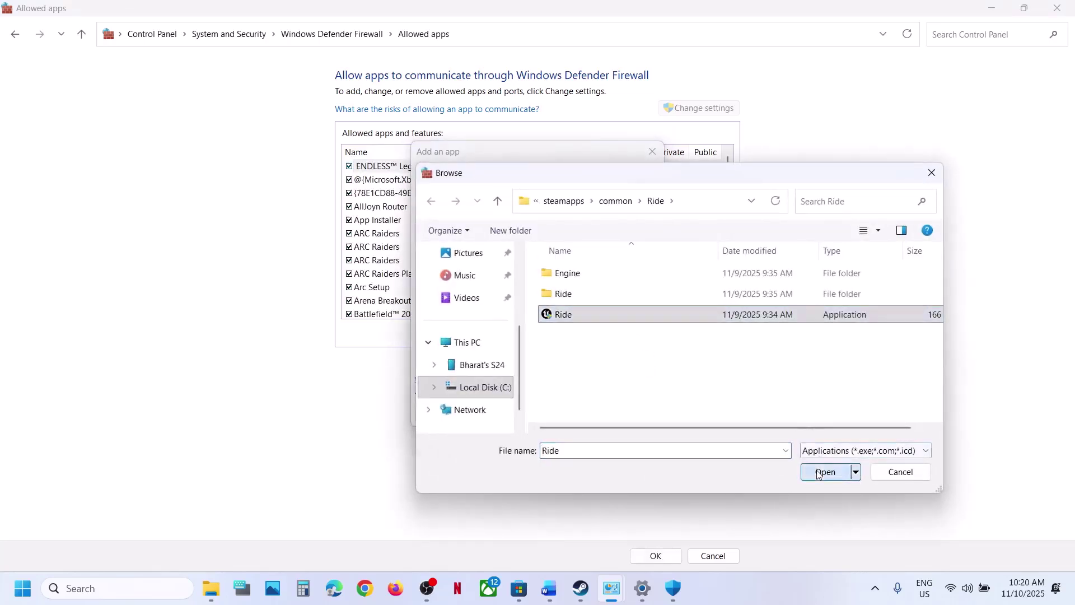
click(573, 419)
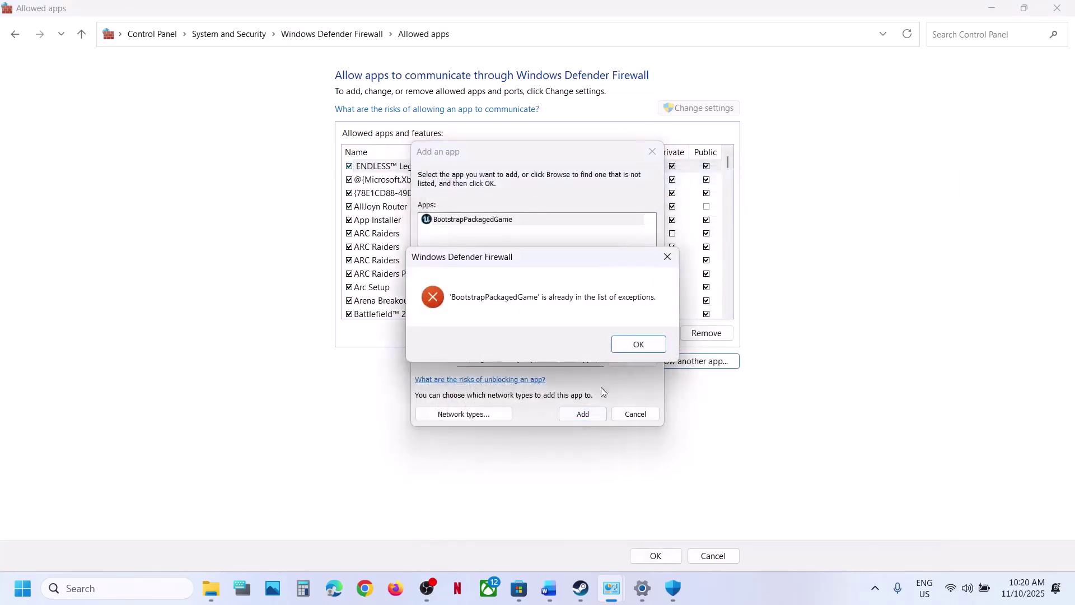
click(625, 343)
Try to add Ride-Win64-Shipping from the Ride\Binaries\Win64 folder to the firewall's allowed apps, and leave the Add an app dialog
click(632, 360)
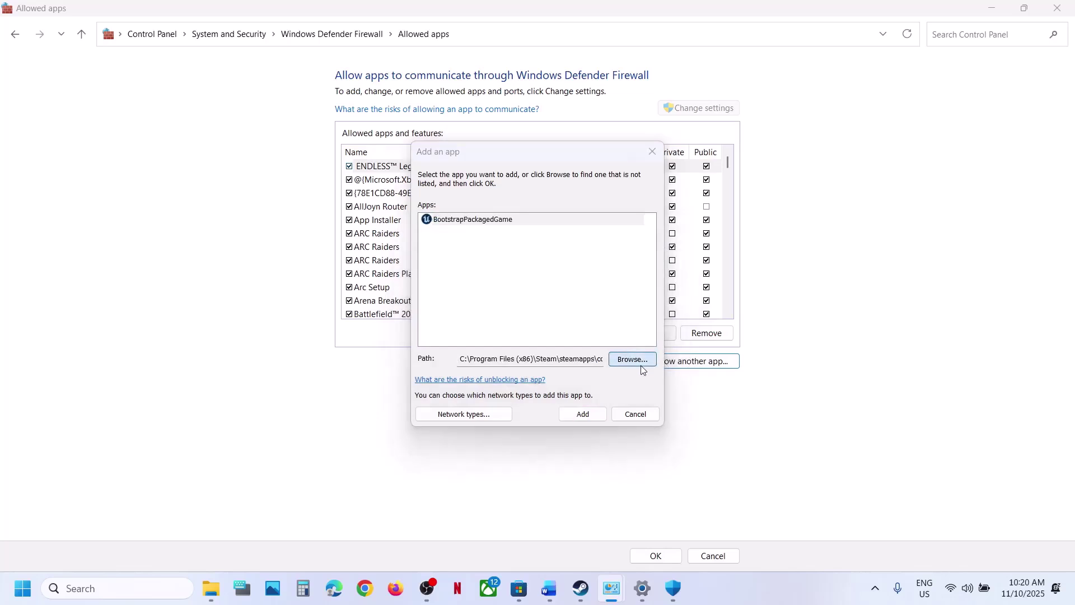
double_click(563, 293)
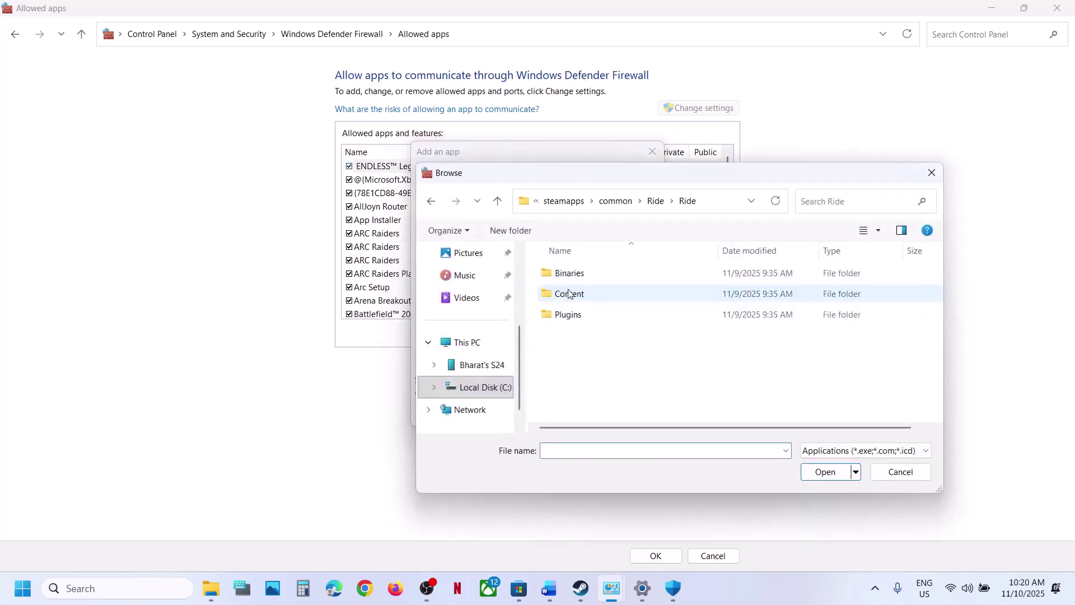
double_click(565, 274)
double_click(568, 274)
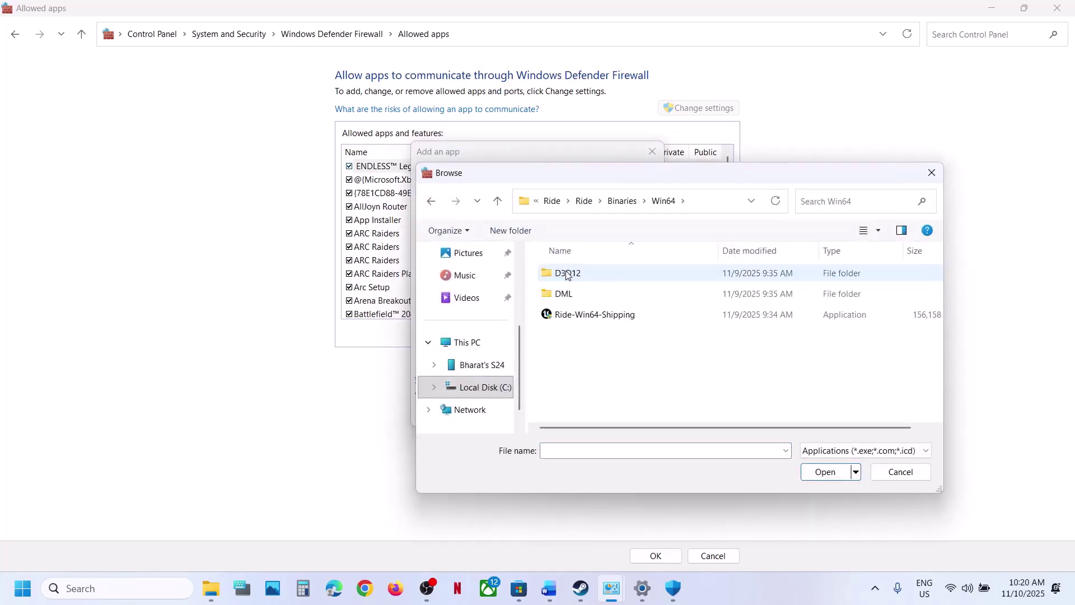
click(574, 314)
click(824, 471)
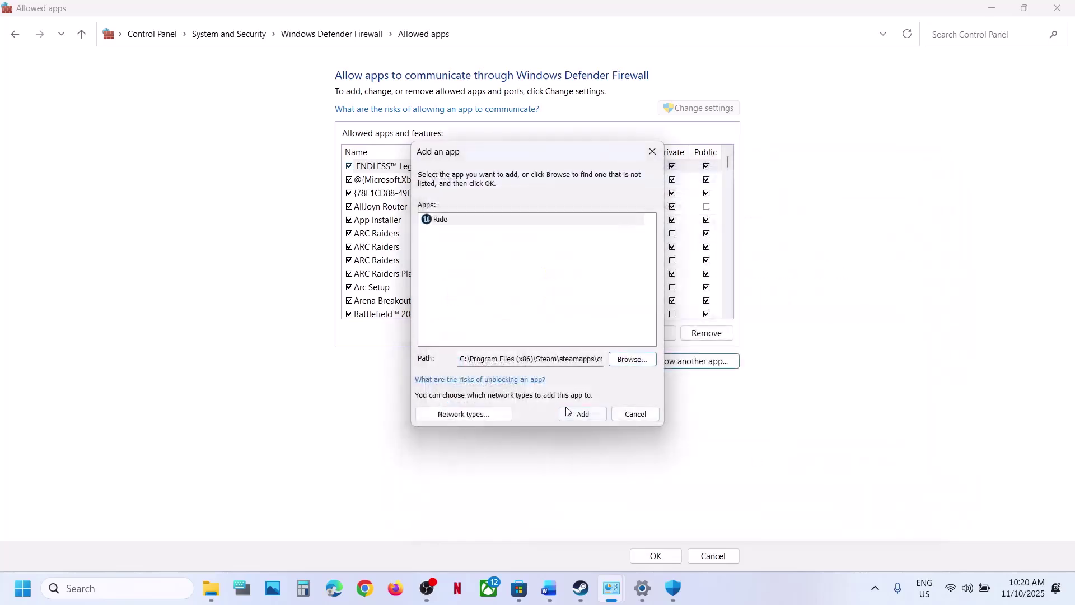
click(582, 418)
click(603, 343)
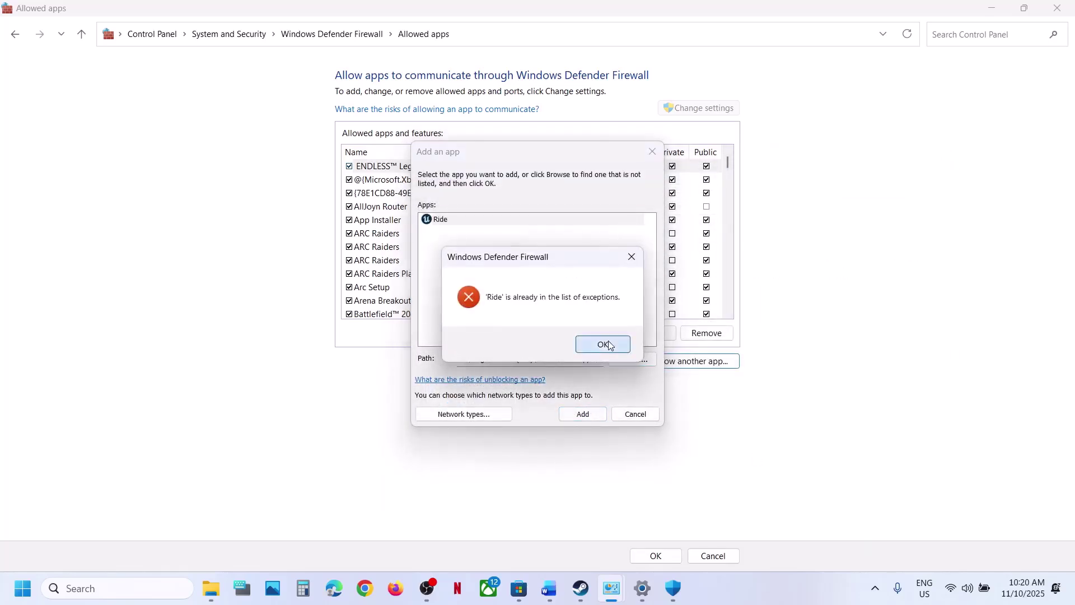
click(651, 155)
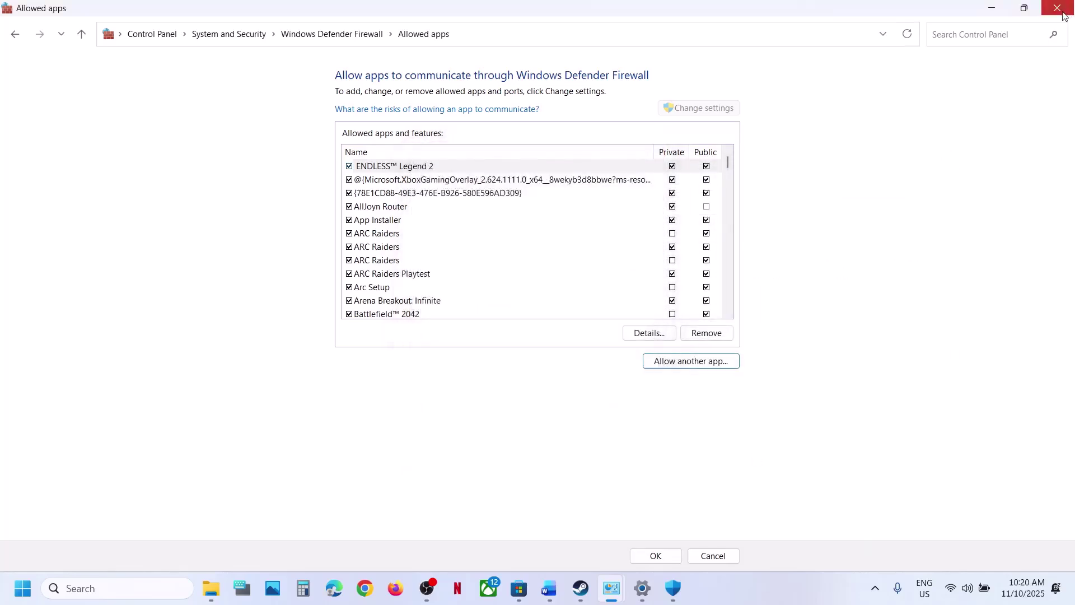
Close the firewall's Allowed apps, Windows Security and Settings windows to return to the Word troubleshooting guide
click(1062, 13)
click(1062, 14)
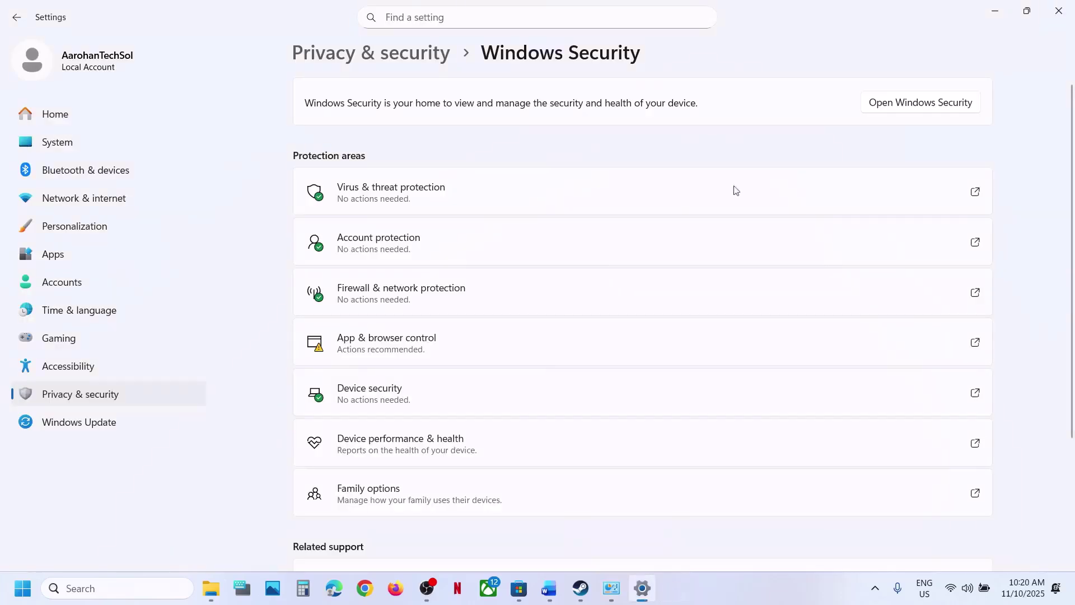
click(1062, 14)
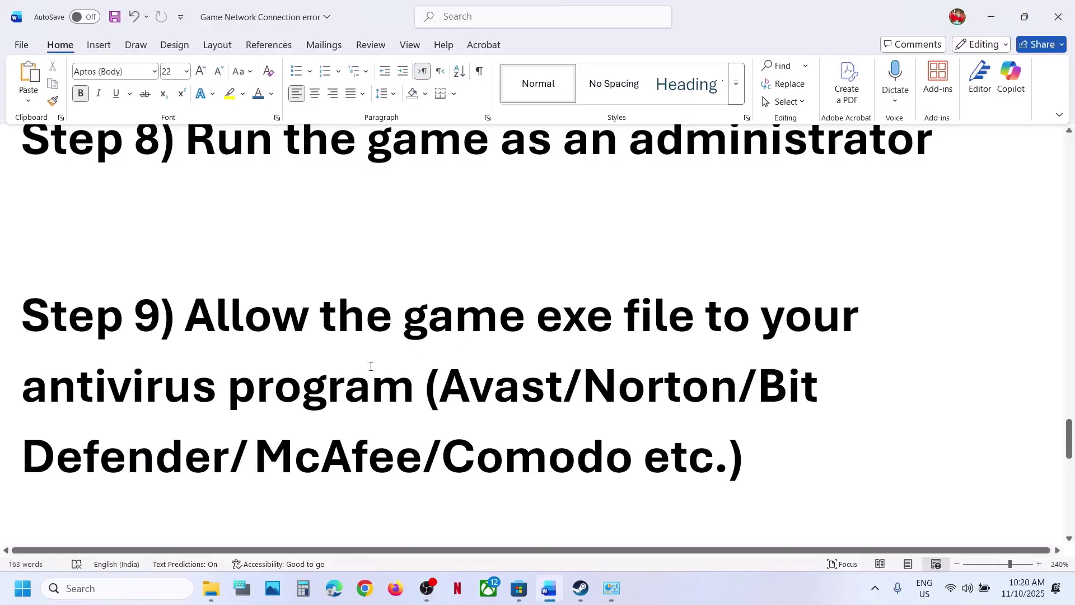
Read the guide's steps 9 to 12 on antivirus exceptions, VPN, Ethernet connection and verifying the game files
drag(437, 395, 580, 455)
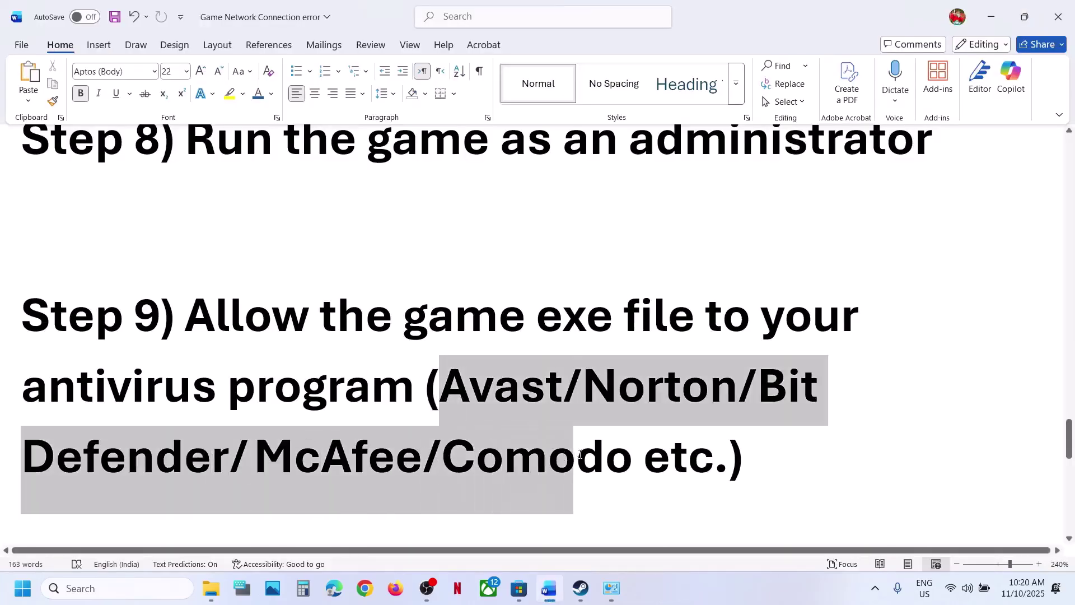
click(310, 408)
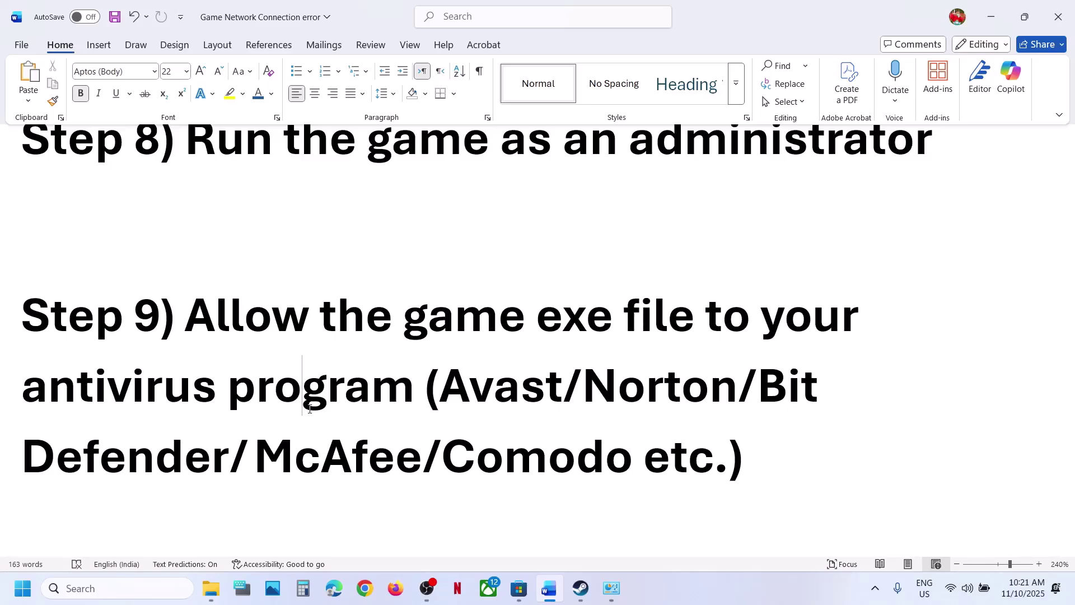
scroll(310, 409, down, 3)
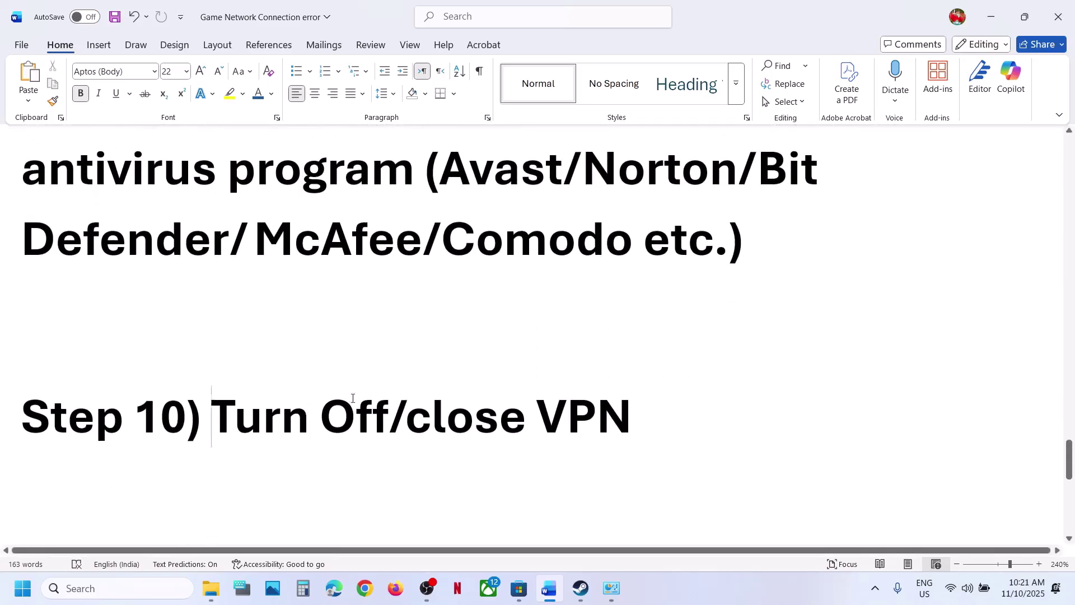
drag(212, 417, 653, 417)
click(653, 418)
scroll(395, 387, down, 5)
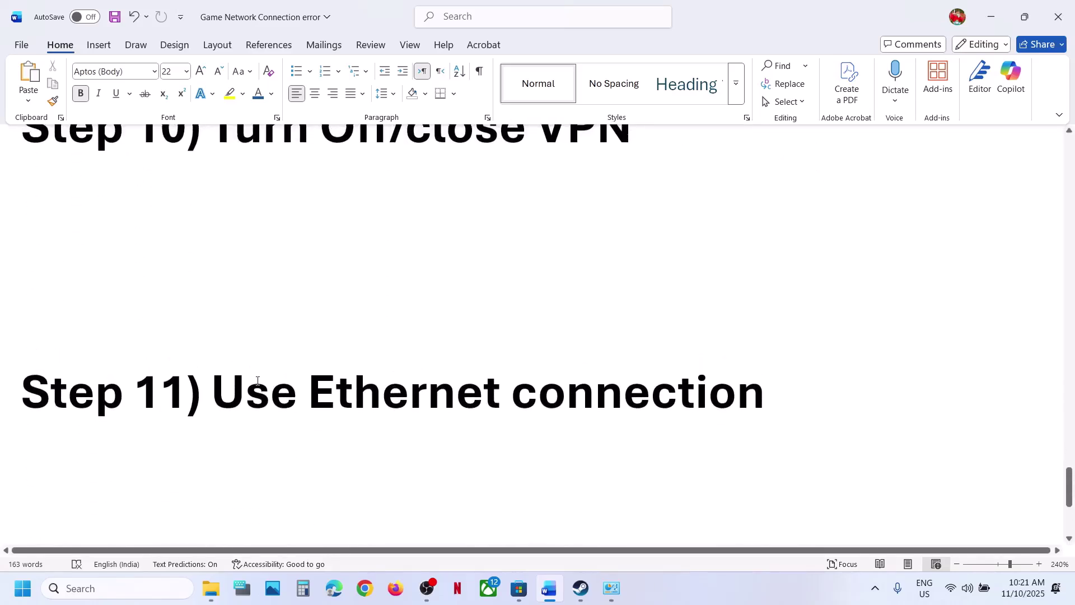
drag(213, 392, 699, 371)
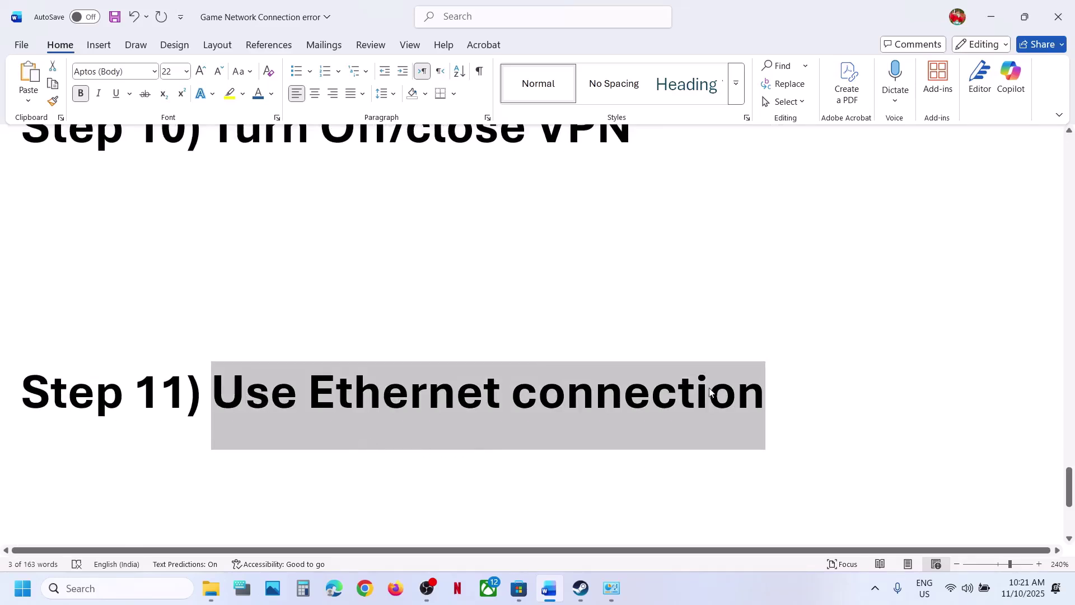
scroll(265, 451, down, 3)
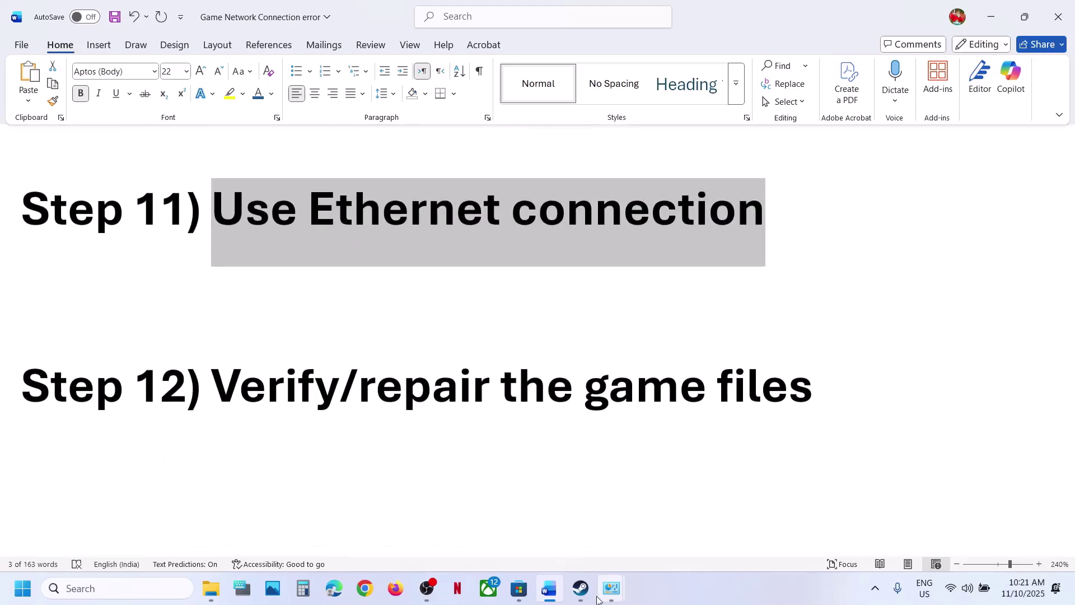
In Steam, view the file integrity verification option in RV There Yet?'s Installed Files properties, and close the properties
click(611, 588)
click(582, 592)
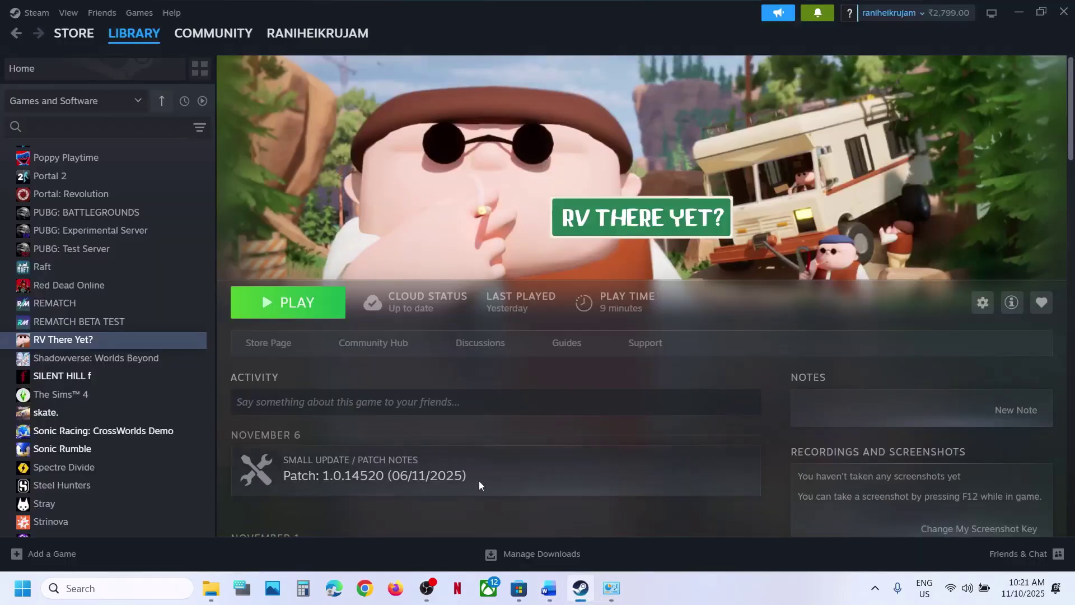
right_click(92, 341)
click(147, 457)
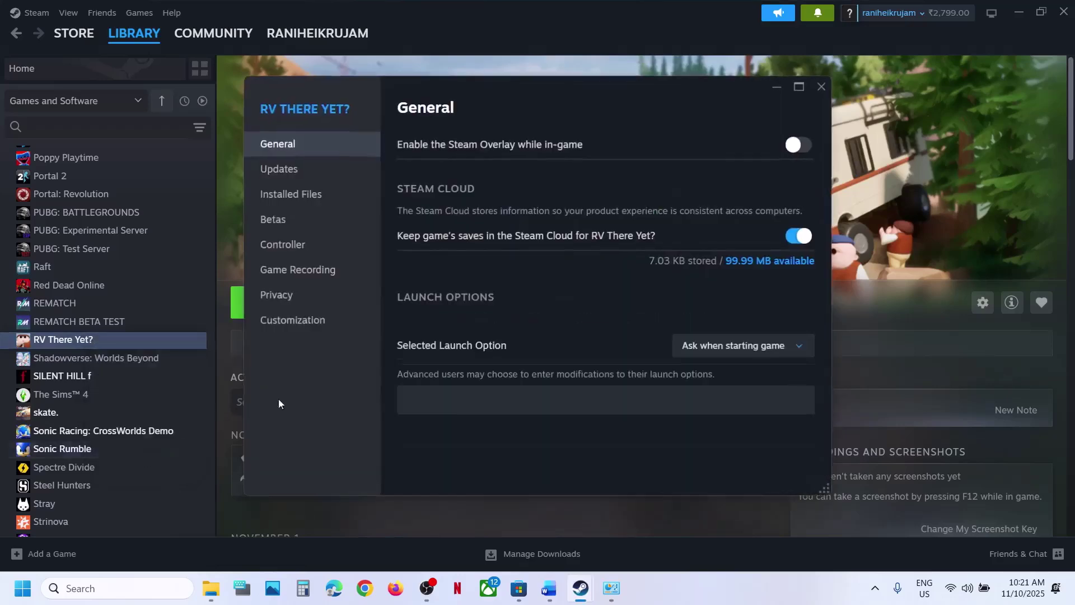
click(291, 193)
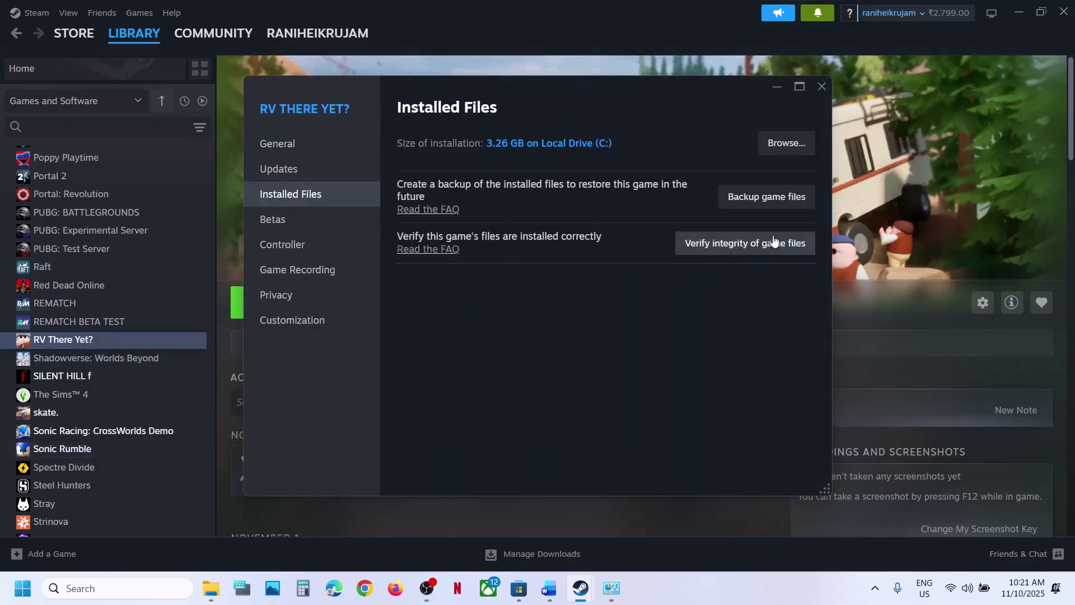
click(815, 93)
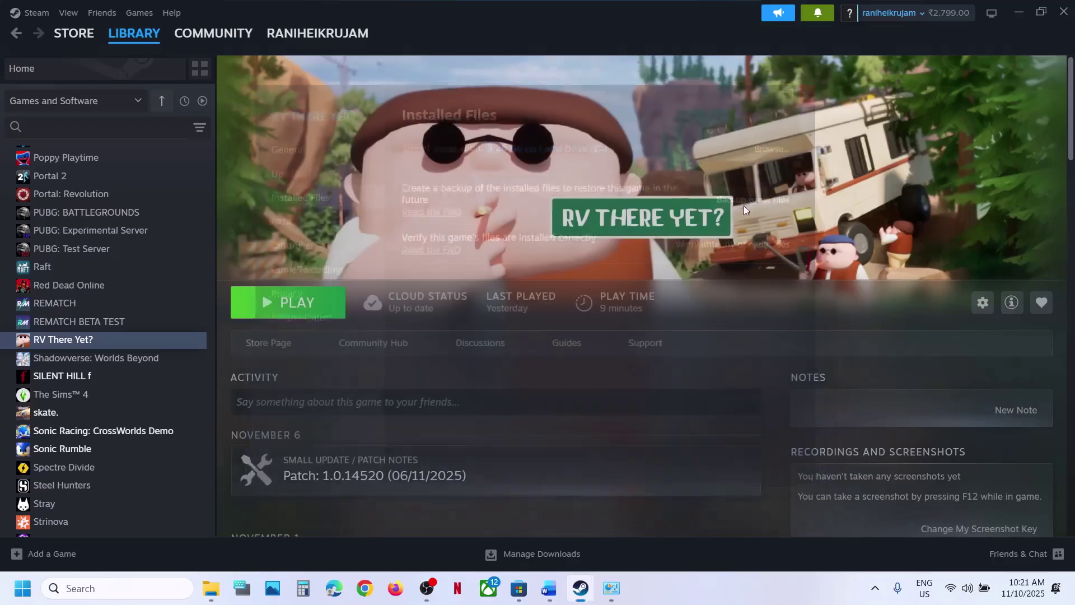
Read step 13 of the Word guide and check for Windows updates in Settings
click(555, 587)
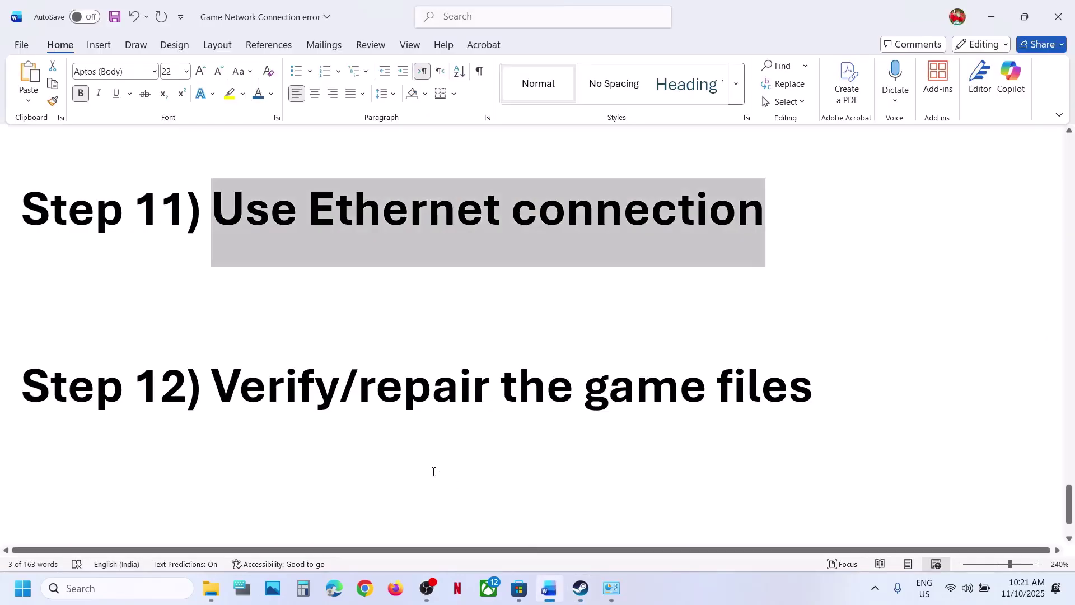
scroll(431, 470, down, 2)
drag(212, 476, 477, 471)
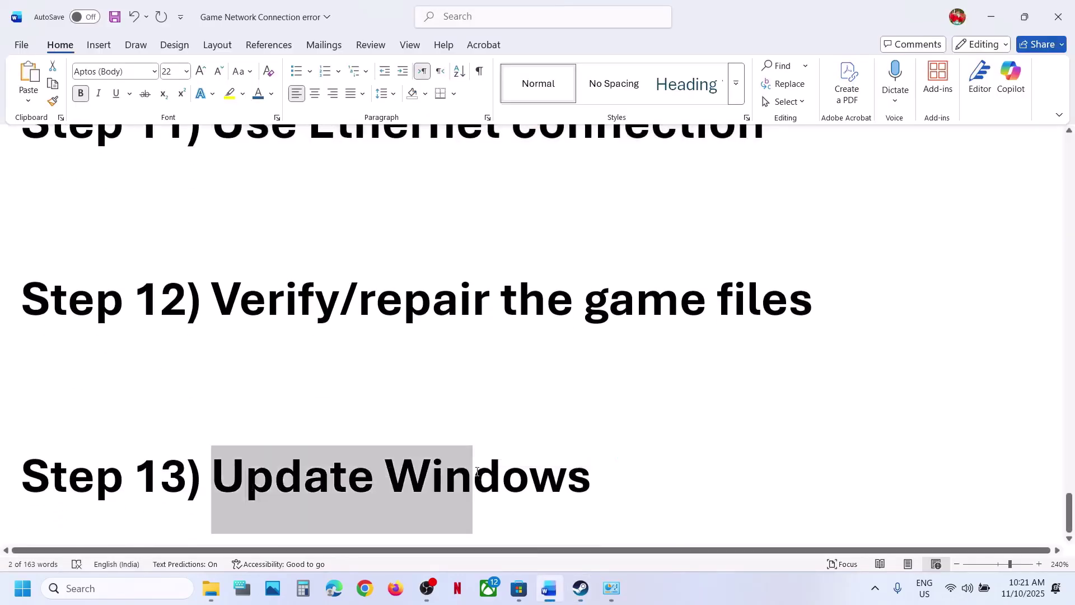
key(super+i)
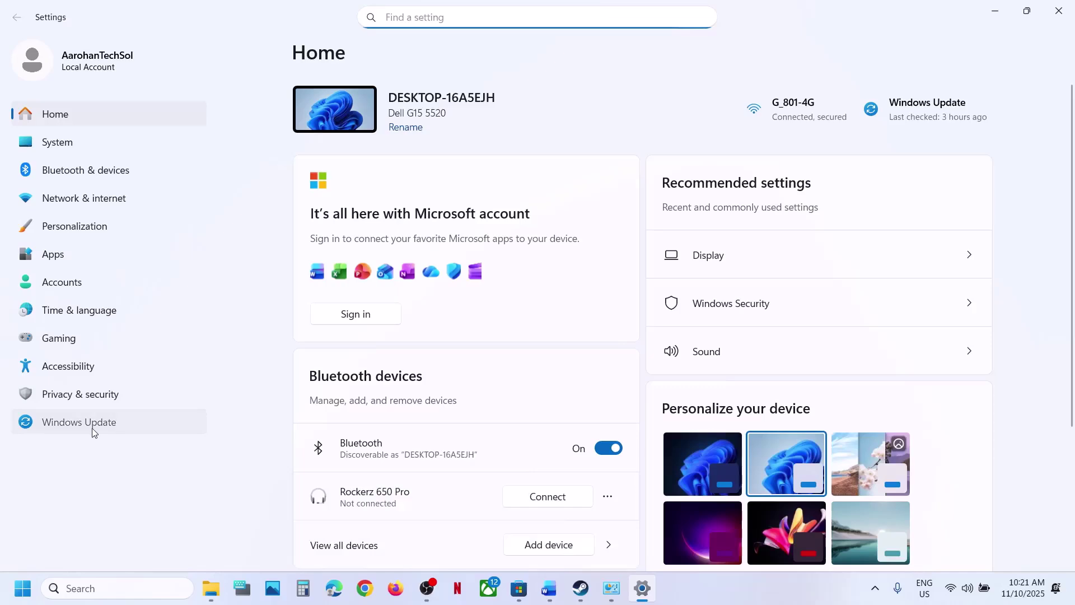
click(93, 429)
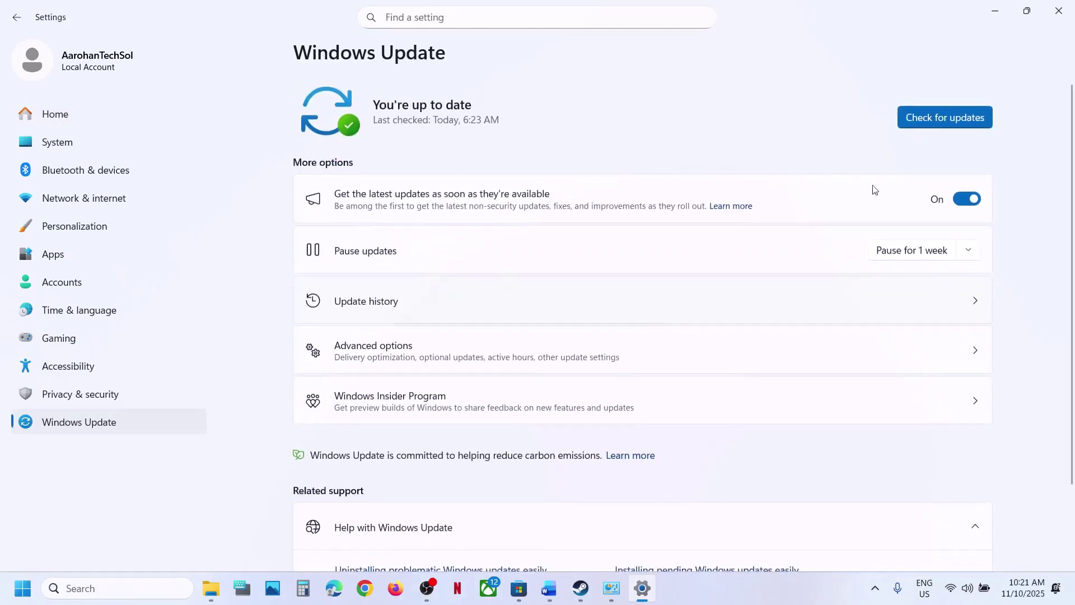
click(947, 112)
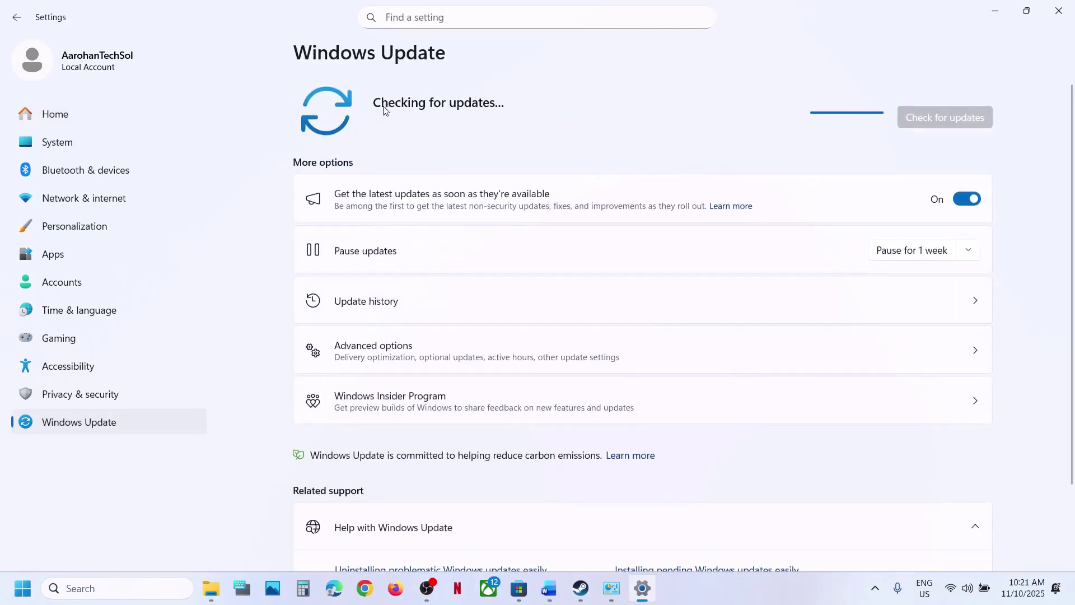
View the computer's restart and shutdown options, and switch back to RV There Yet? in the Steam library
click(23, 588)
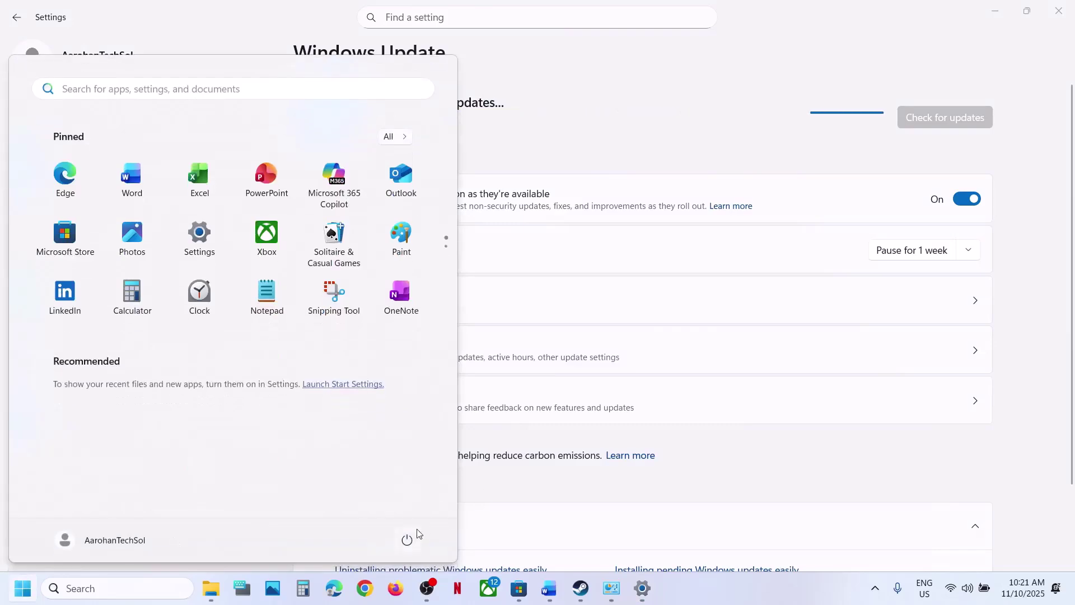
click(407, 539)
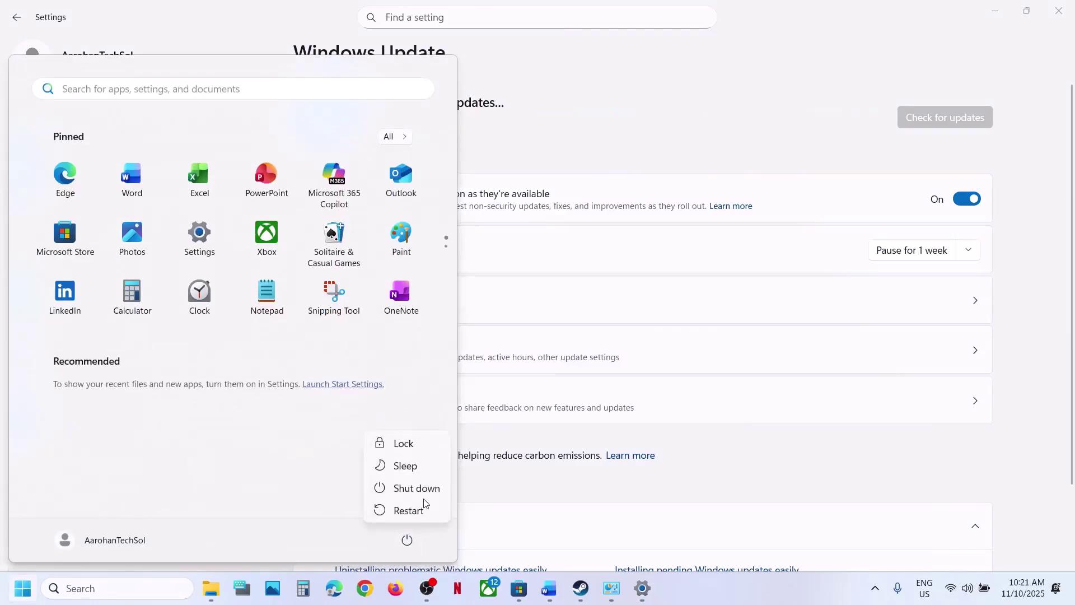
click(580, 588)
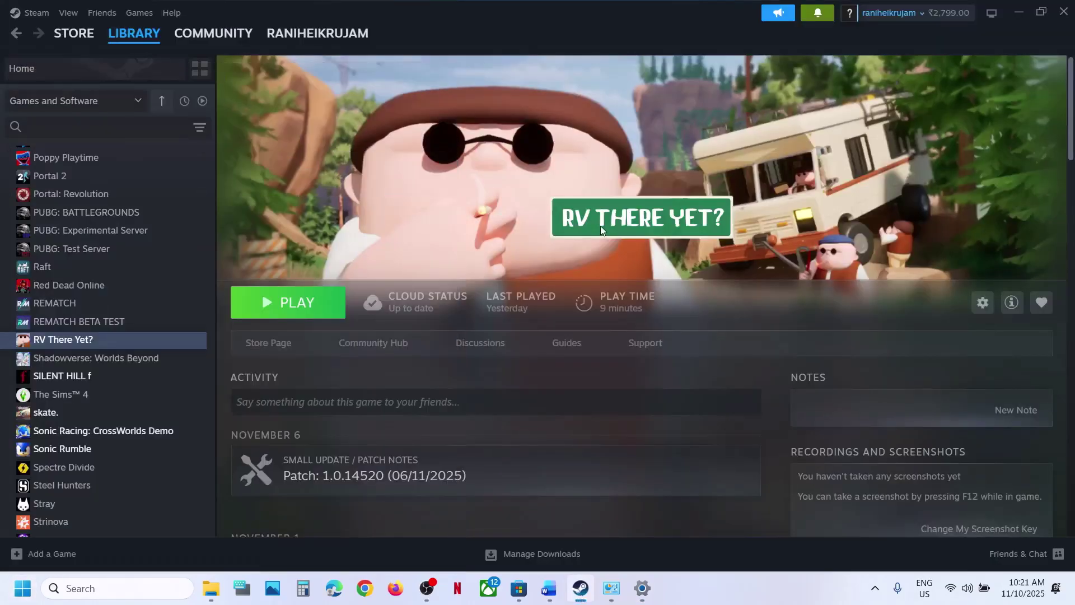